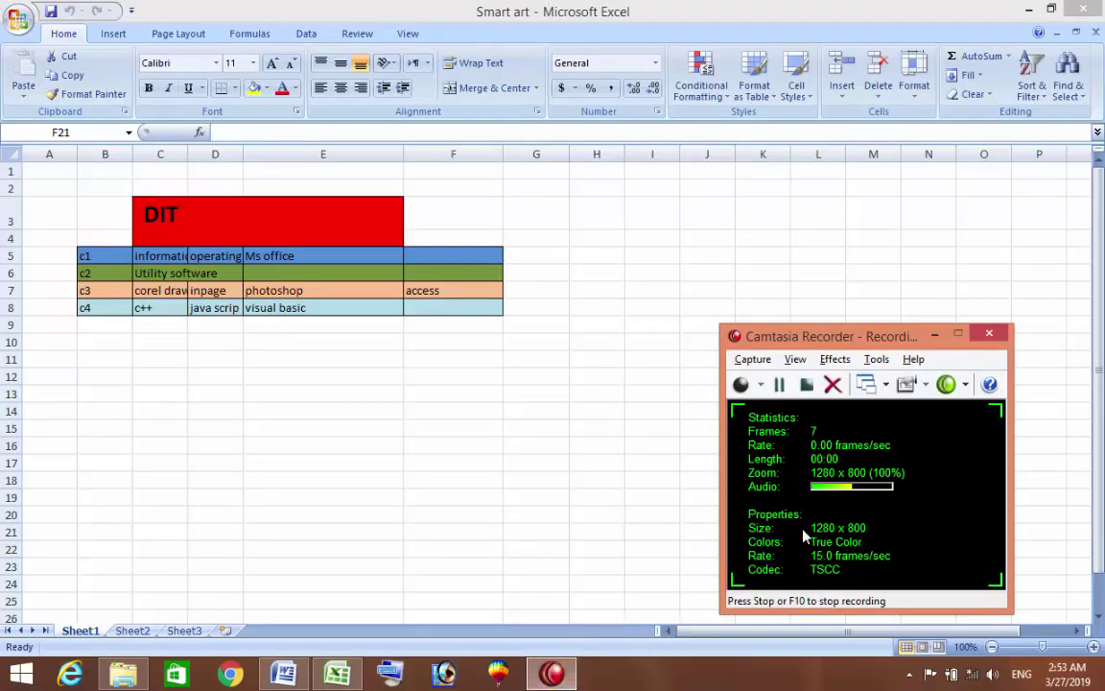
# - Dismiss the screen recorder and bring the blank Word document forward
pyautogui.click(932, 334)
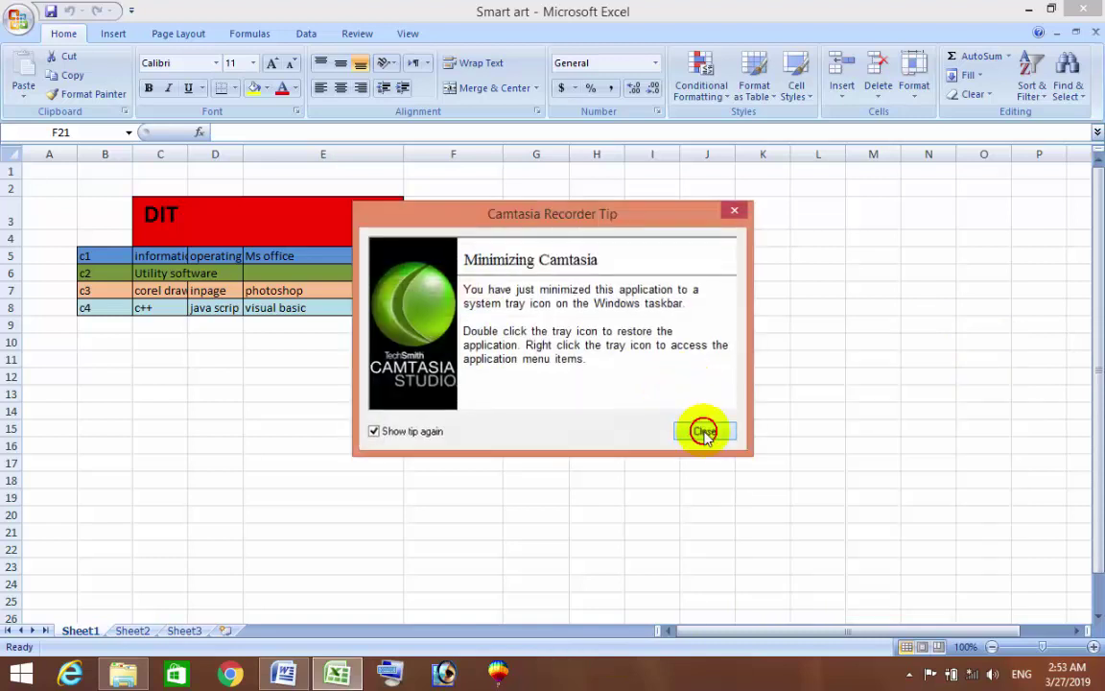
pyautogui.click(704, 433)
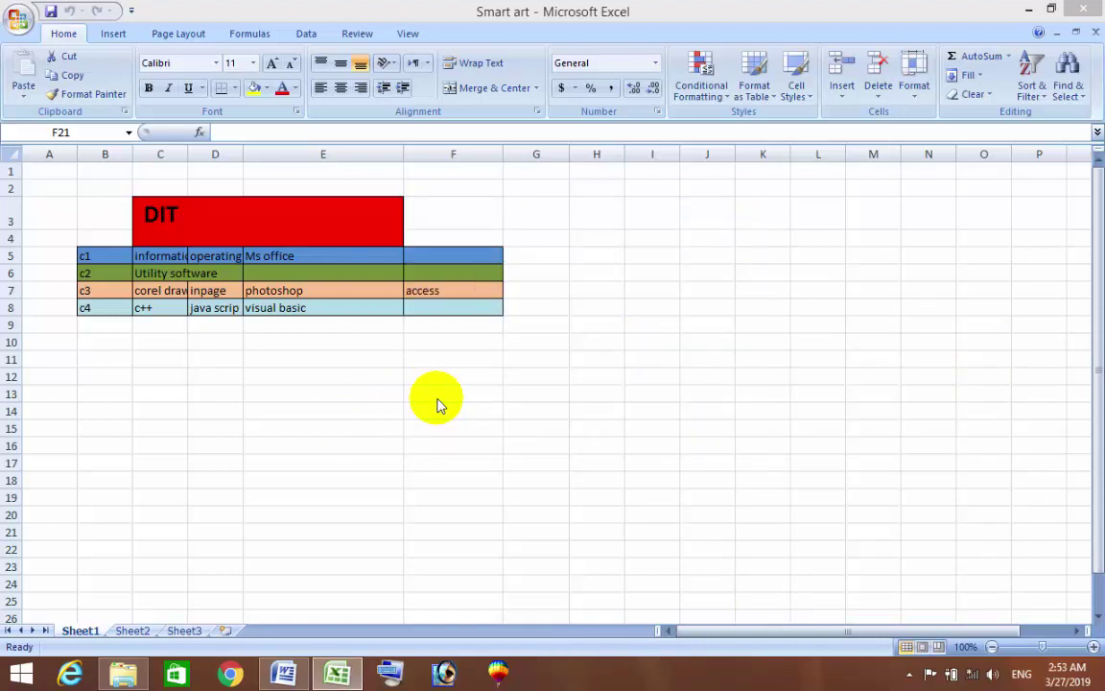
pyautogui.click(300, 662)
# - Browse the List, Process and Cycle SmartArt layouts, then cancel without inserting one
pyautogui.click(113, 33)
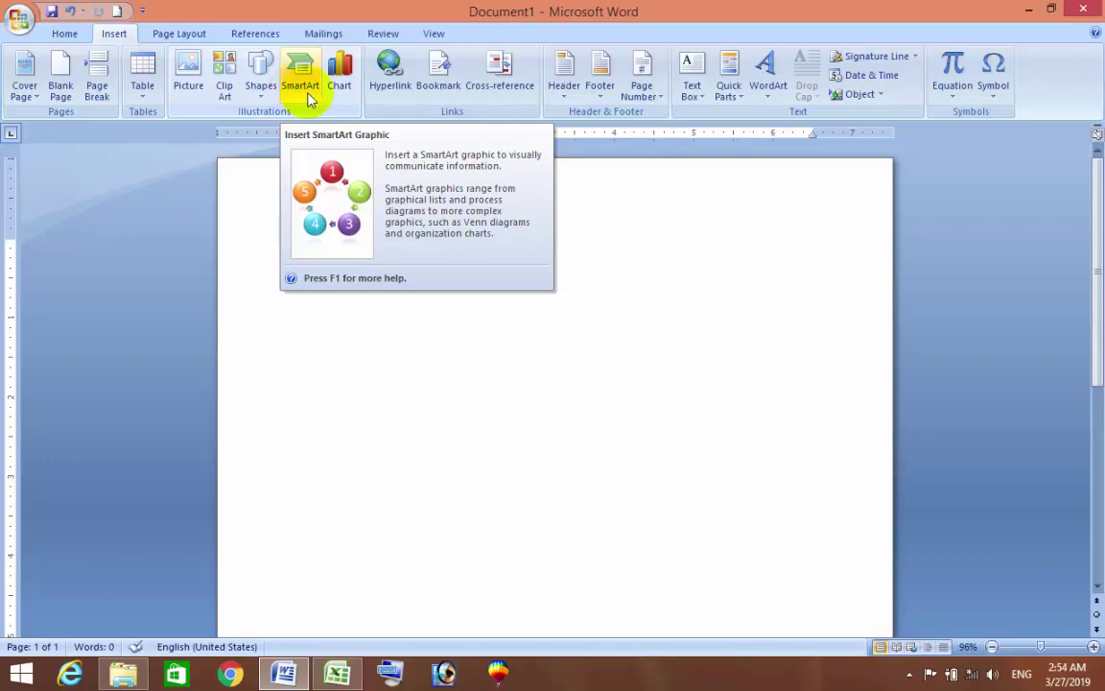
pyautogui.click(299, 92)
pyautogui.moveTo(656, 231)
pyautogui.mouseDown()
pyautogui.moveTo(657, 347)
pyautogui.moveTo(658, 291)
pyautogui.mouseUp()
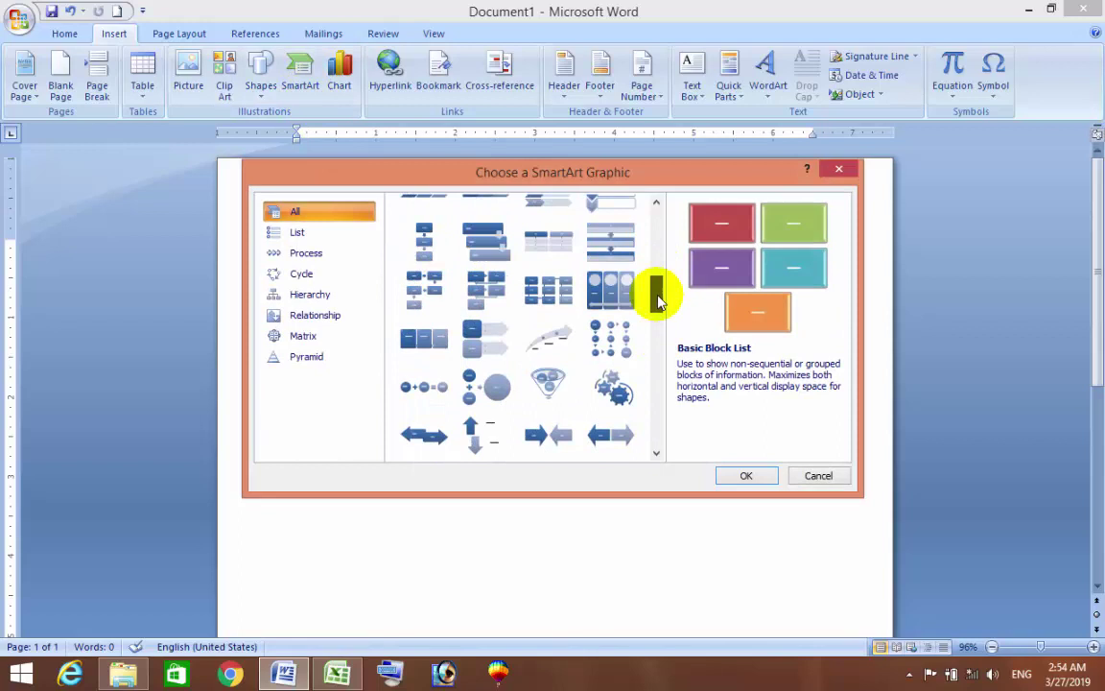
pyautogui.click(316, 233)
pyautogui.click(326, 255)
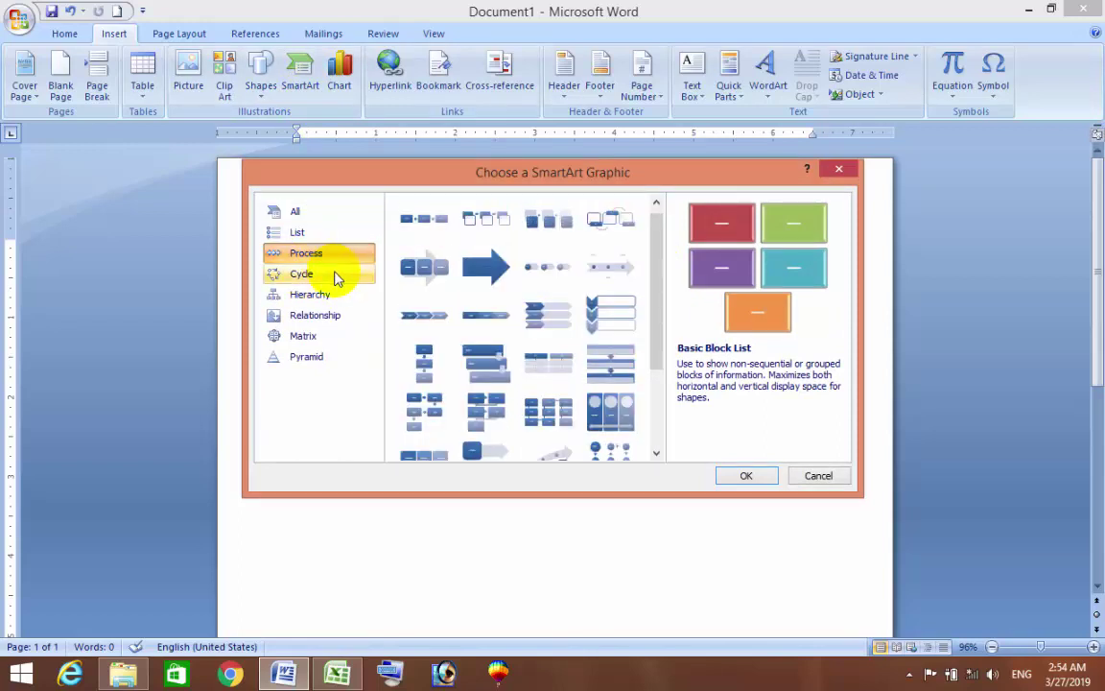
pyautogui.click(331, 275)
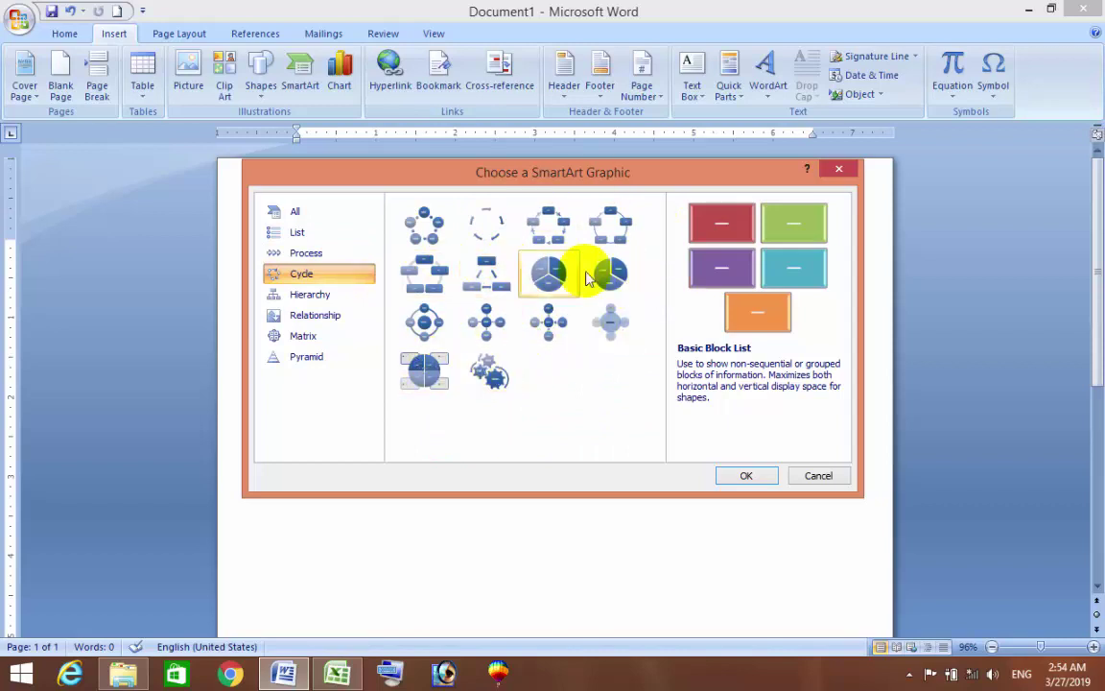
pyautogui.click(321, 253)
pyautogui.moveTo(653, 230); pyautogui.dragTo(650, 321)
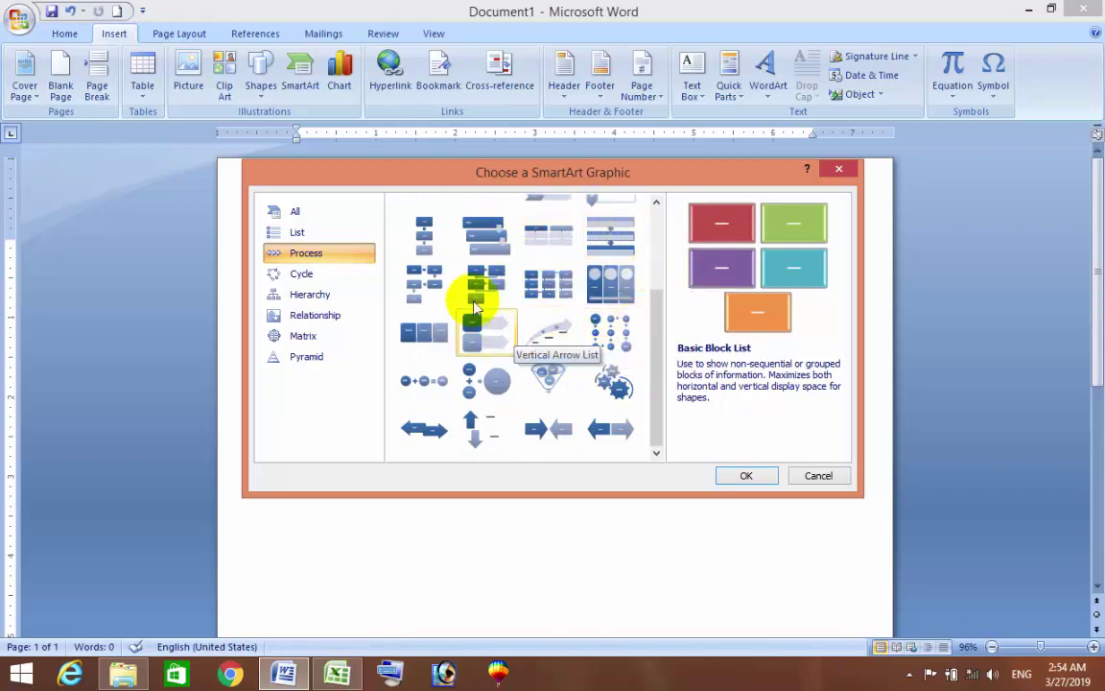
pyautogui.moveTo(662, 329); pyautogui.dragTo(662, 246)
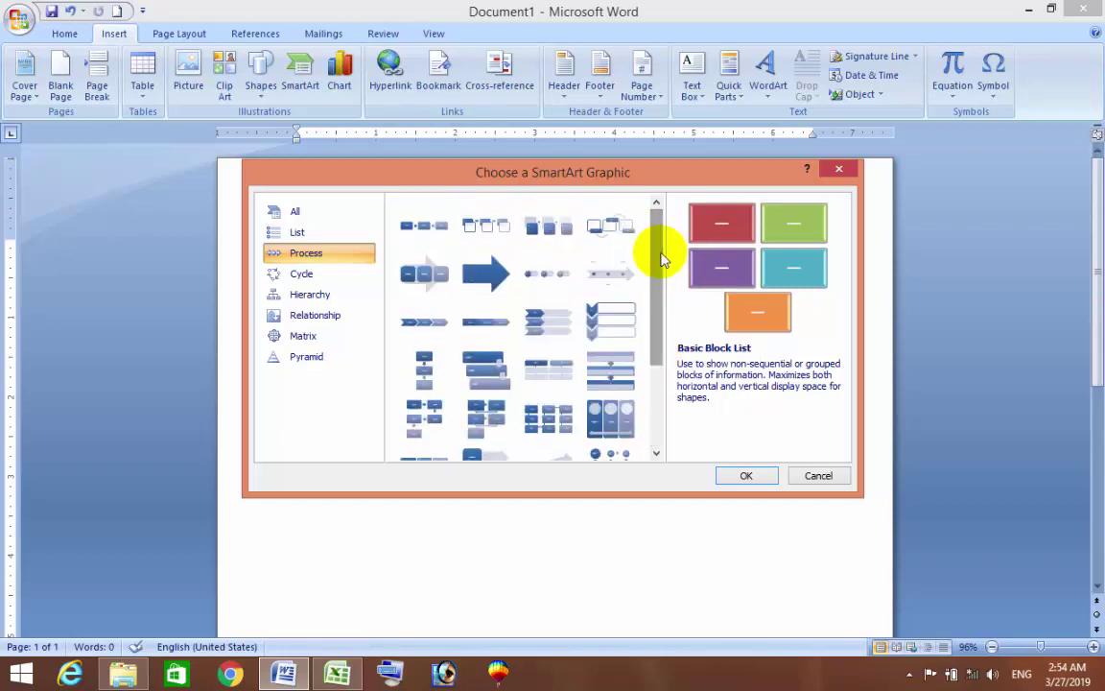
pyautogui.click(321, 230)
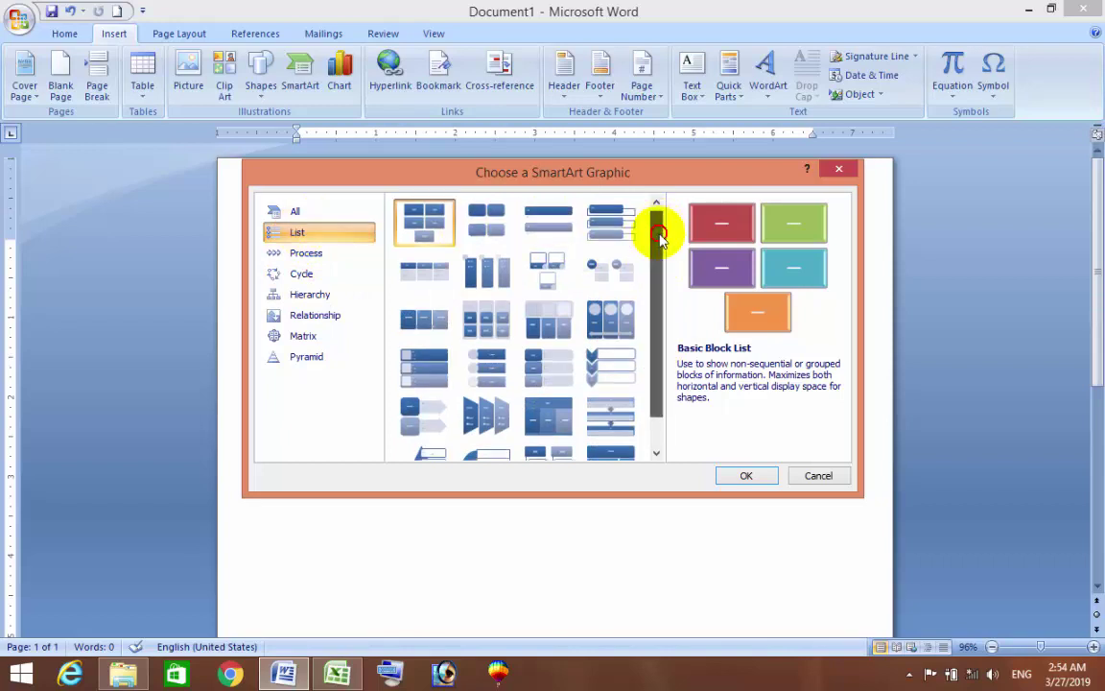
pyautogui.moveTo(661, 229); pyautogui.dragTo(661, 291)
pyautogui.click(823, 476)
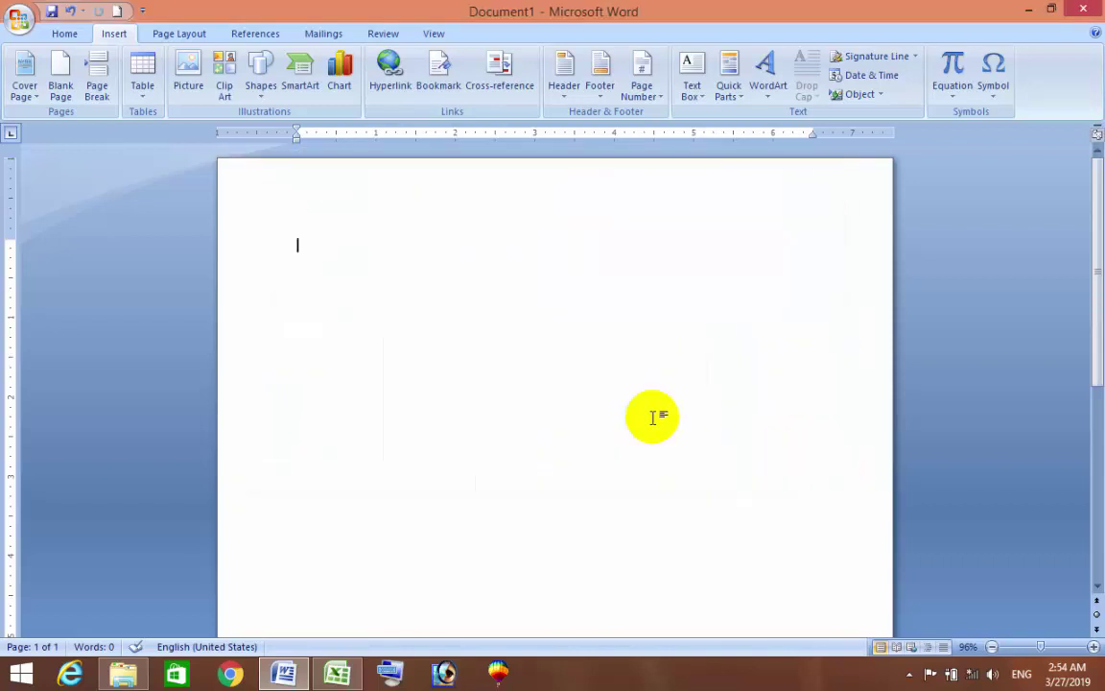
# - Return to the Smart art workbook and inspect cells B8, D3 and C3
pyautogui.click(343, 674)
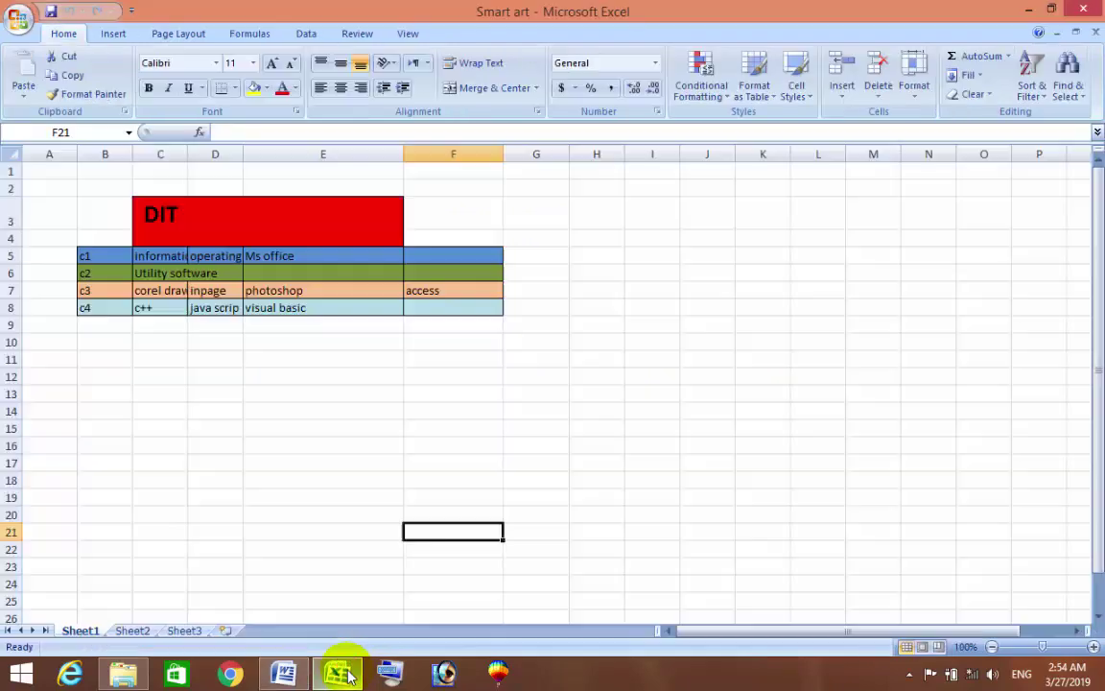
pyautogui.click(308, 337)
pyautogui.click(112, 321)
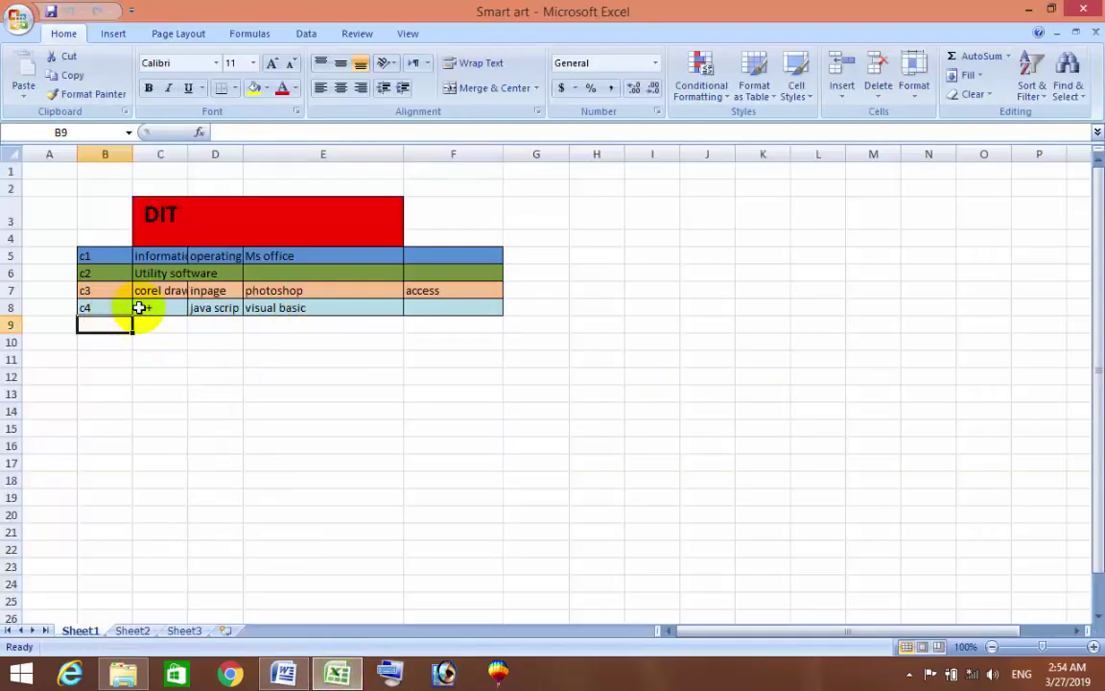
pyautogui.click(108, 307)
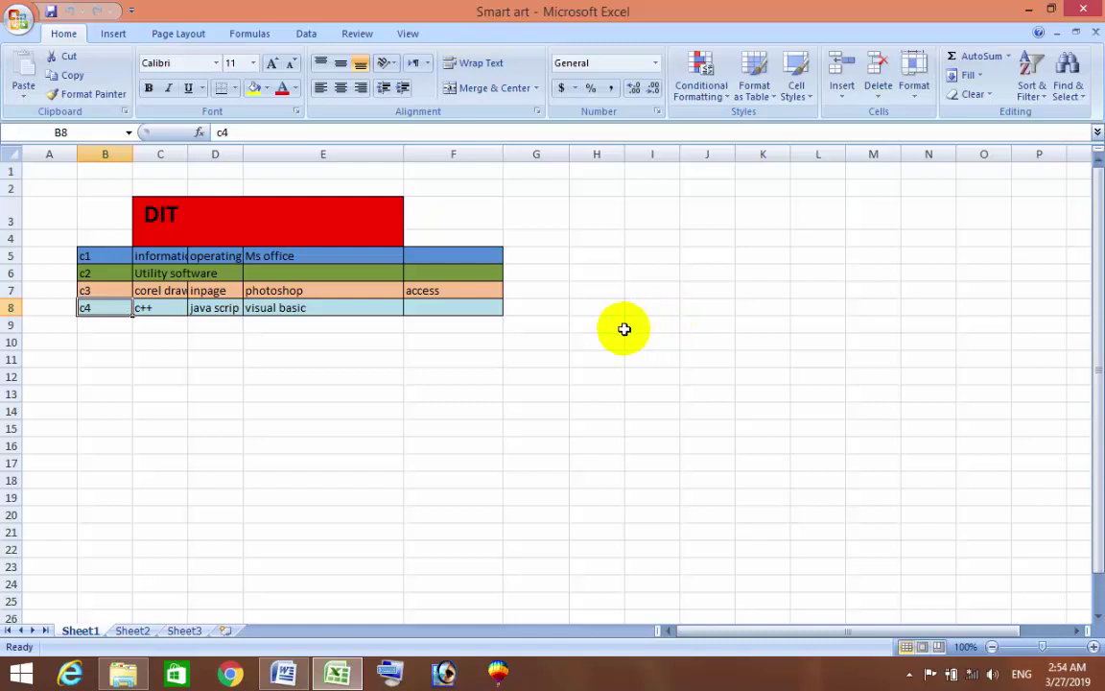
pyautogui.click(233, 206)
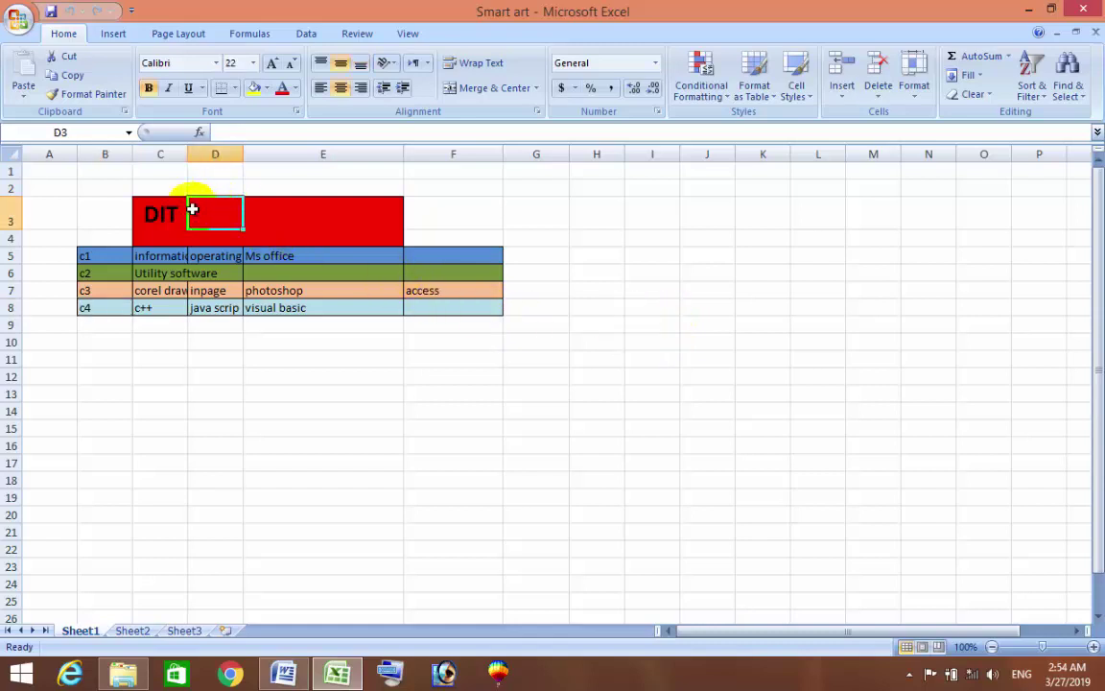
pyautogui.click(146, 211)
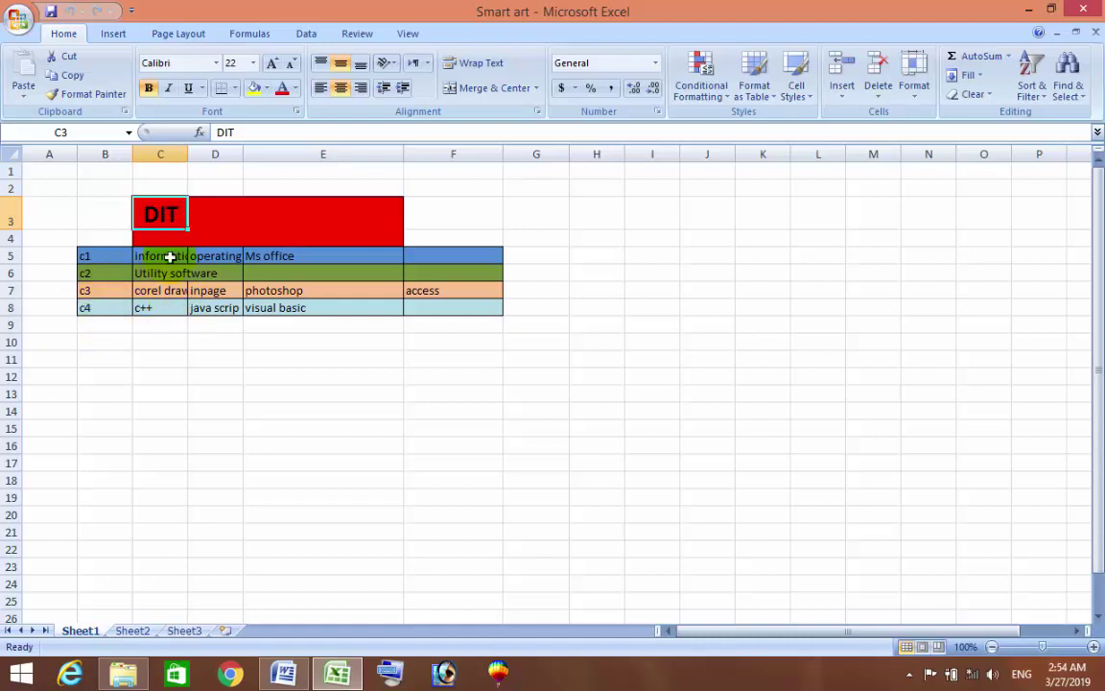
# - Autofit columns C and D to their longest entries, then go to Sheet2
pyautogui.doubleClick(188, 153)
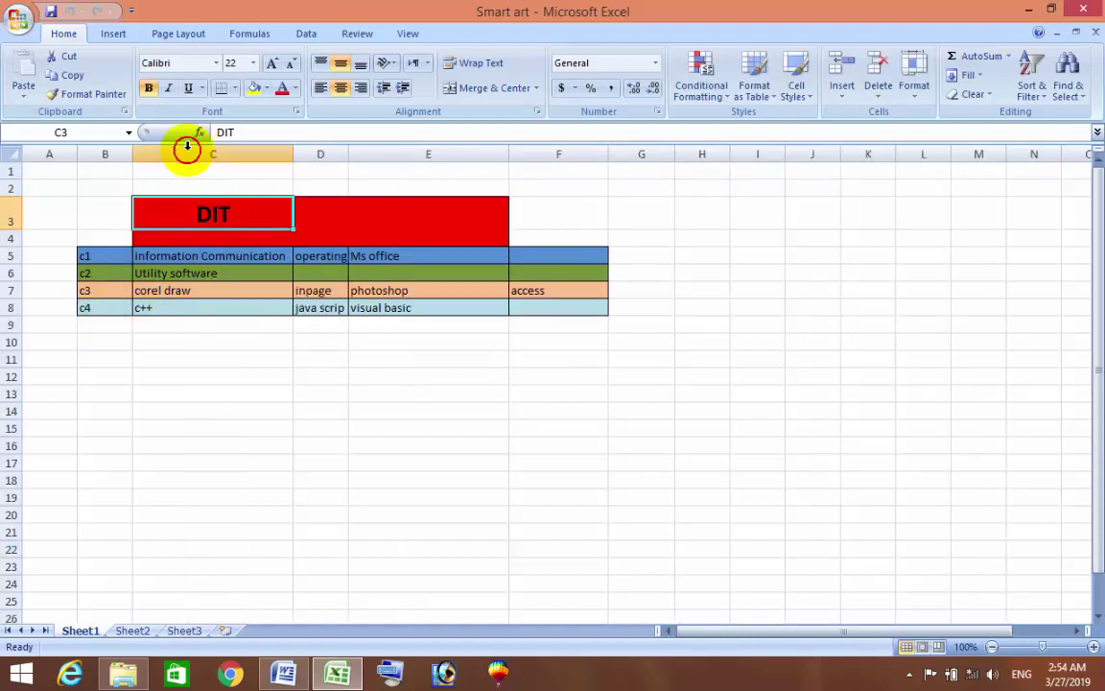
pyautogui.doubleClick(349, 153)
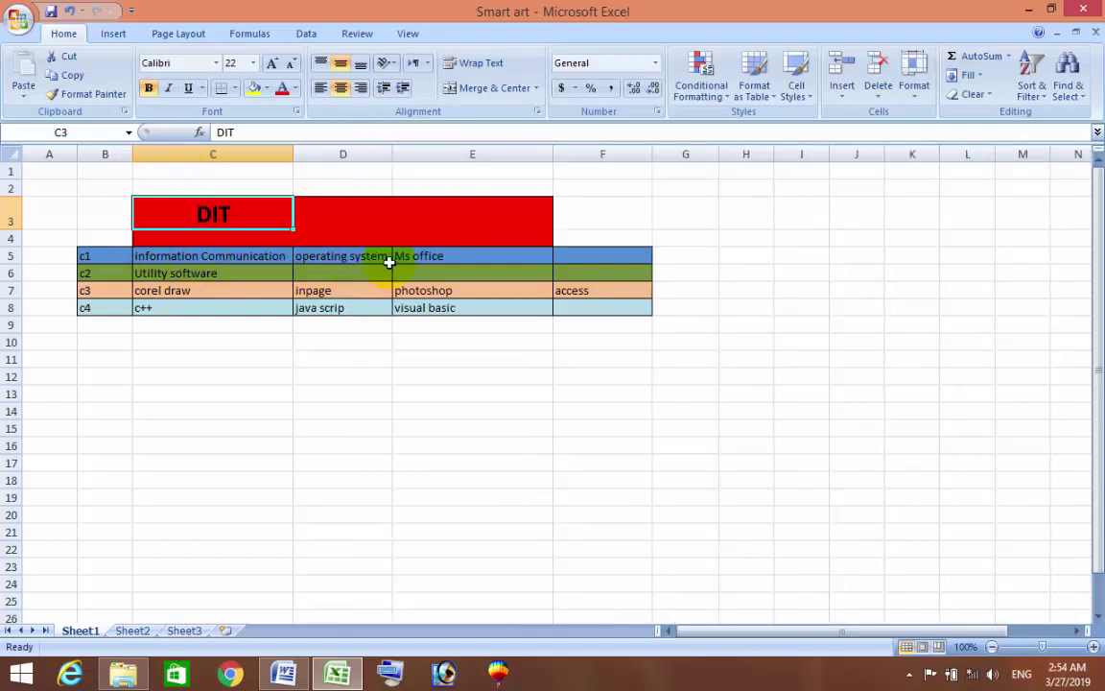
pyautogui.click(465, 258)
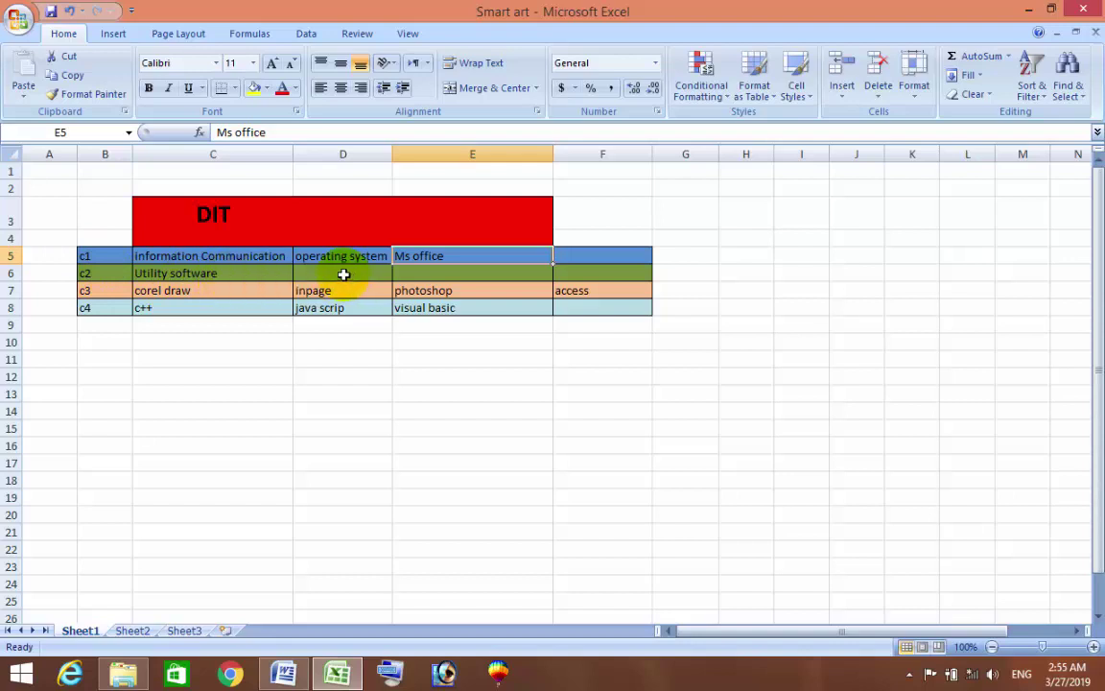
pyautogui.click(89, 292)
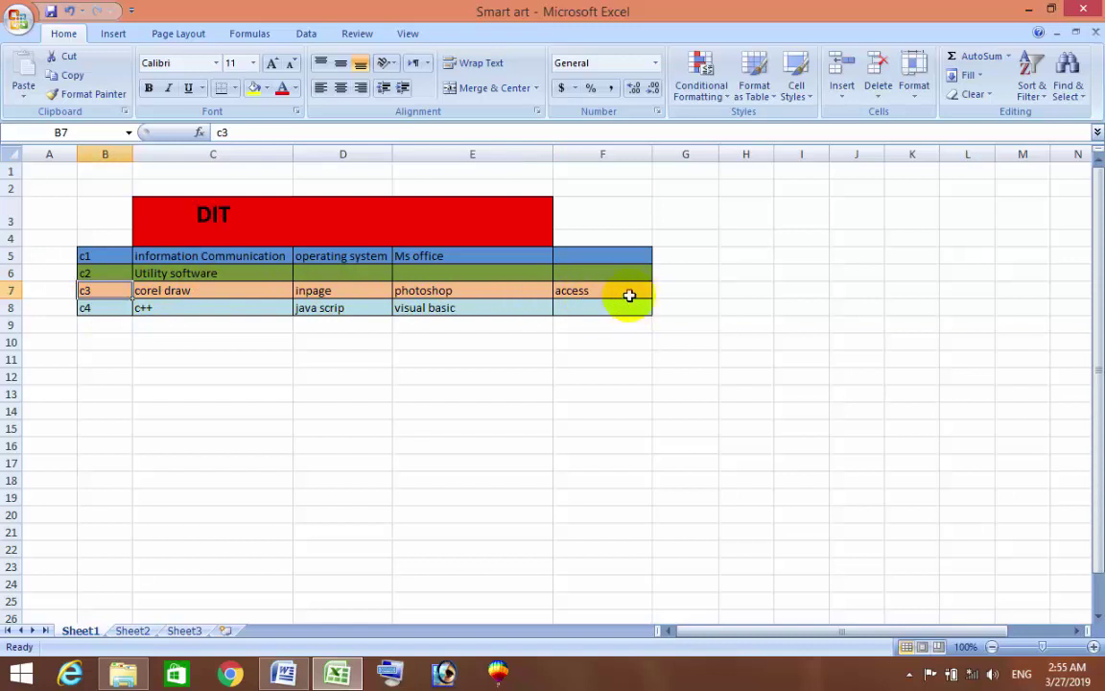
pyautogui.click(112, 306)
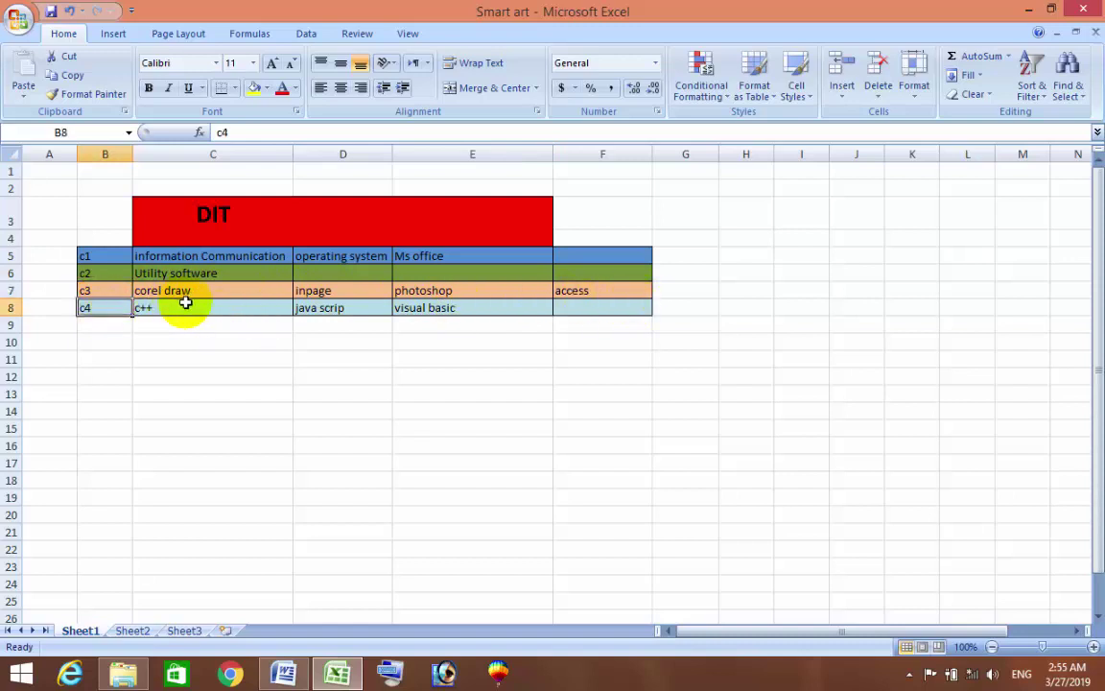
pyautogui.click(493, 305)
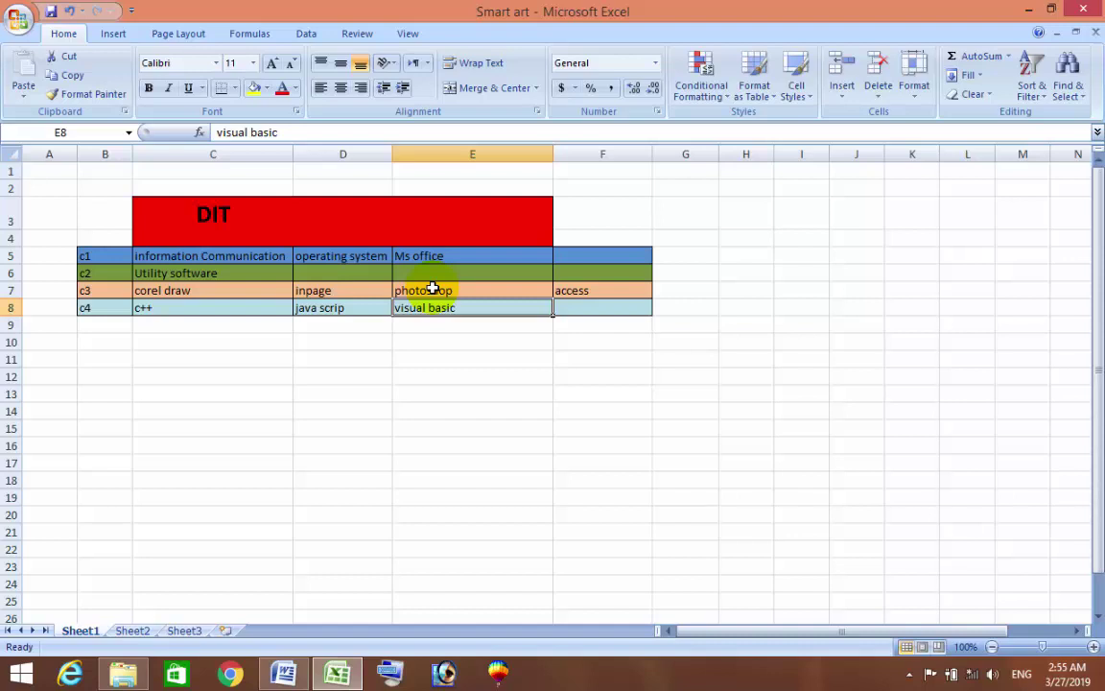
pyautogui.click(141, 629)
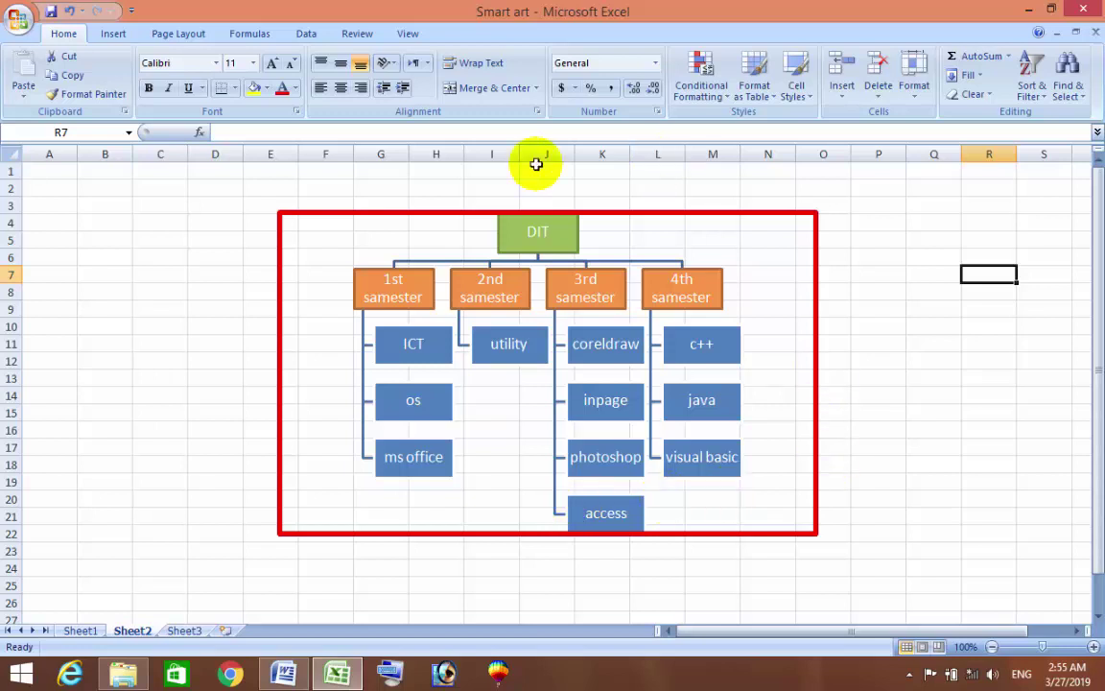
# - Nudge the DIT SmartArt on Sheet2 slightly up-left, then return to the Word document
pyautogui.click(699, 213)
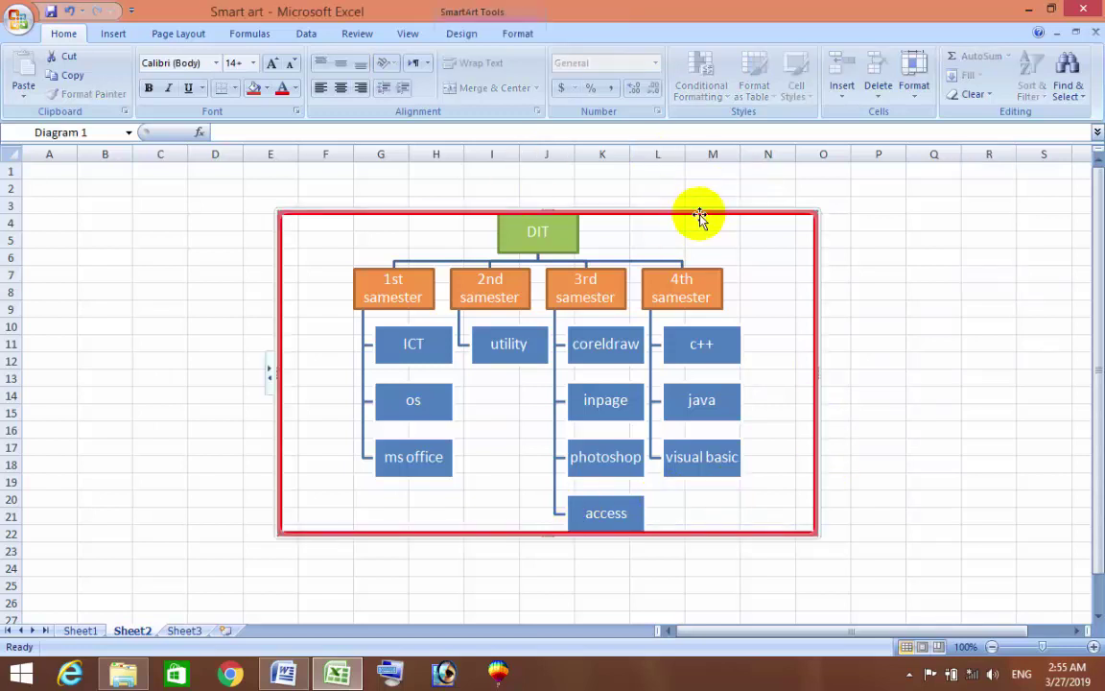
pyautogui.moveTo(699, 213); pyautogui.dragTo(690, 195)
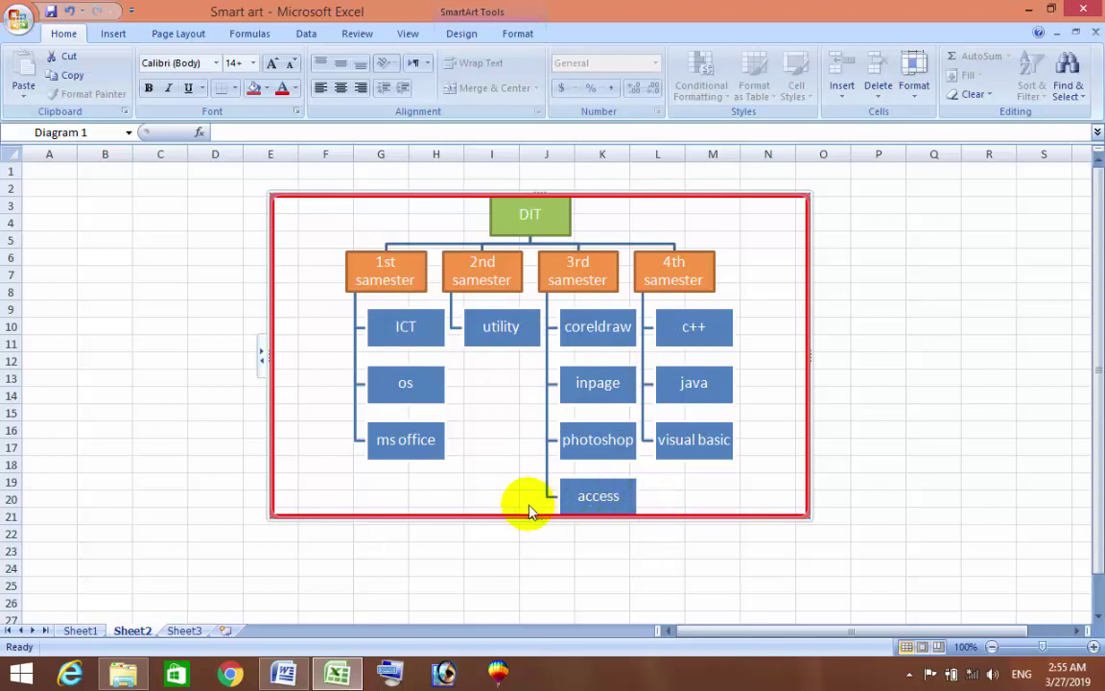
pyautogui.click(285, 670)
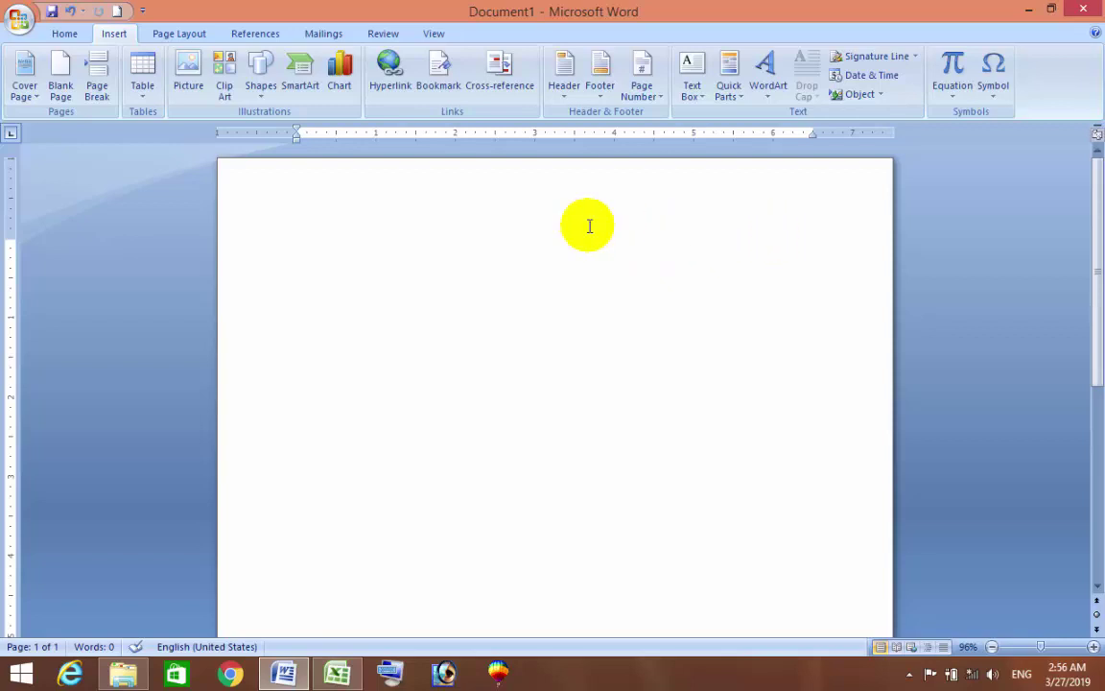
# - Pick the Vertical Box List layout from the SmartArt gallery's List category
pyautogui.moveTo(1094, 173)
pyautogui.mouseDown()
pyautogui.moveTo(1099, 382)
pyautogui.moveTo(1094, 198)
pyautogui.mouseUp()
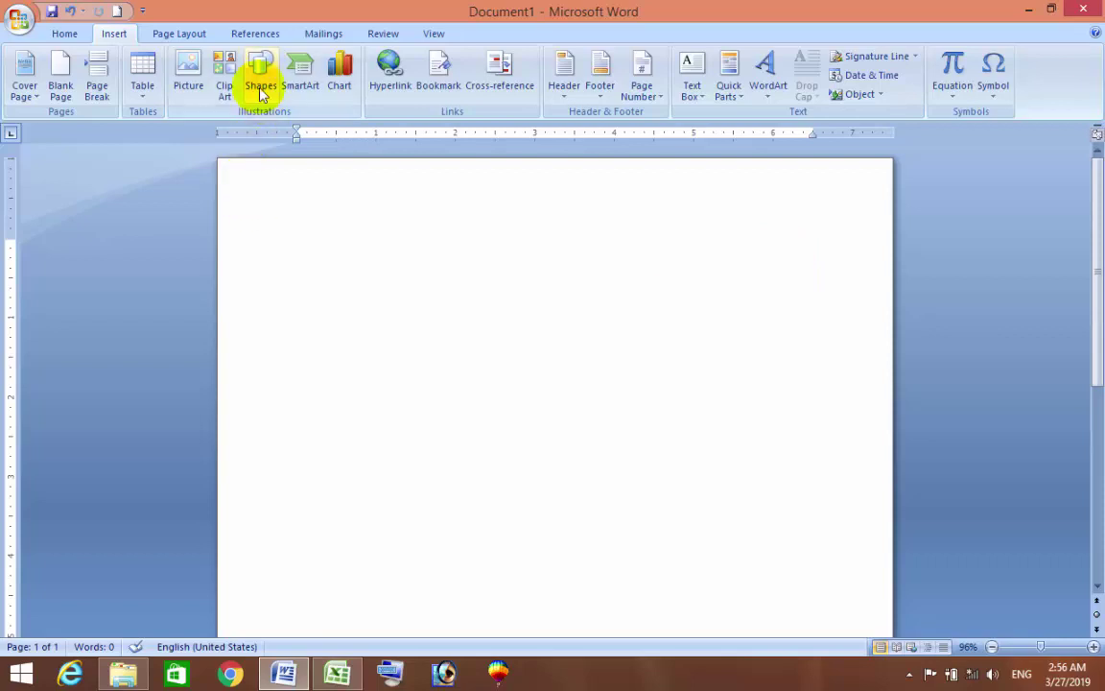
pyautogui.click(304, 92)
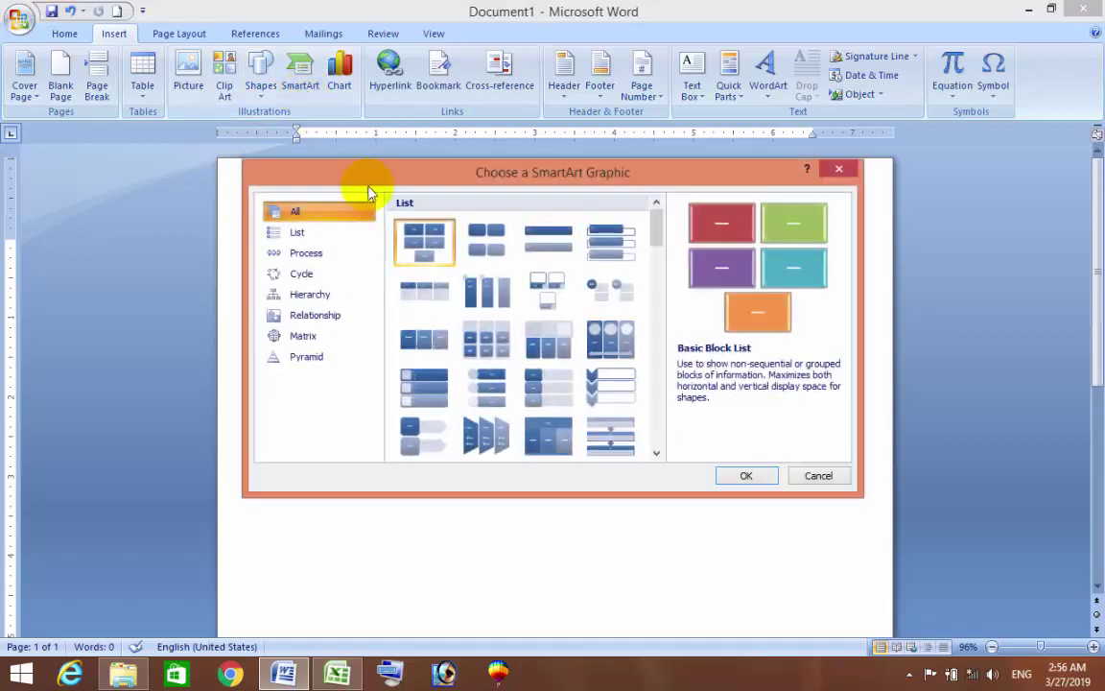
pyautogui.moveTo(653, 227)
pyautogui.mouseDown()
pyautogui.moveTo(657, 248)
pyautogui.moveTo(653, 230)
pyautogui.mouseUp()
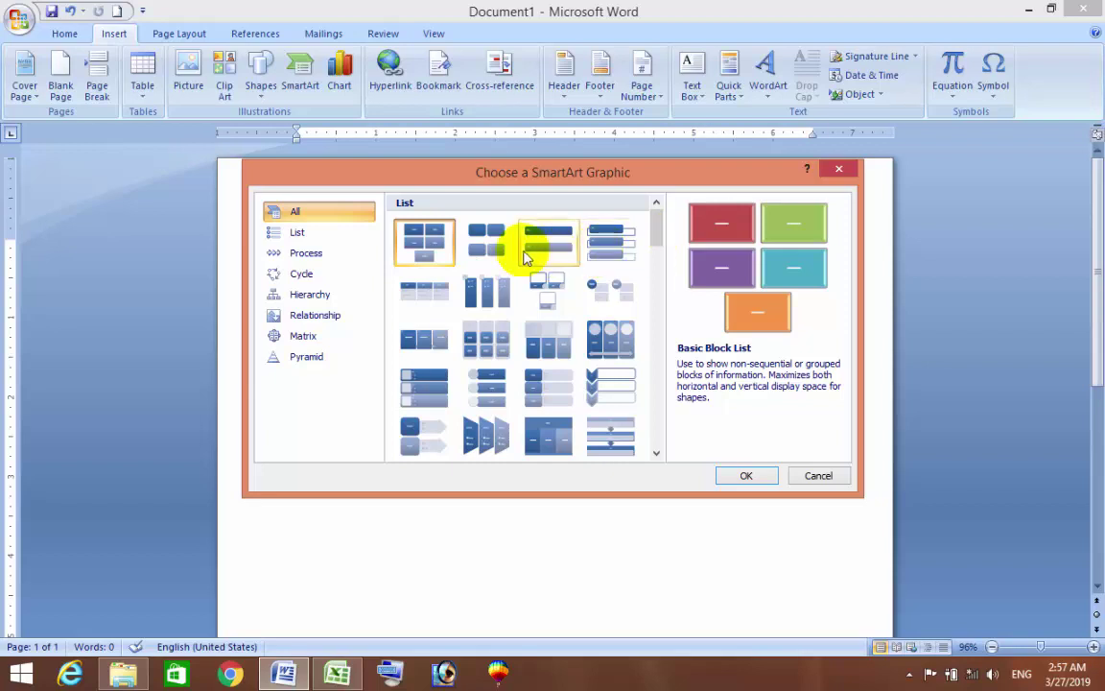
pyautogui.click(602, 236)
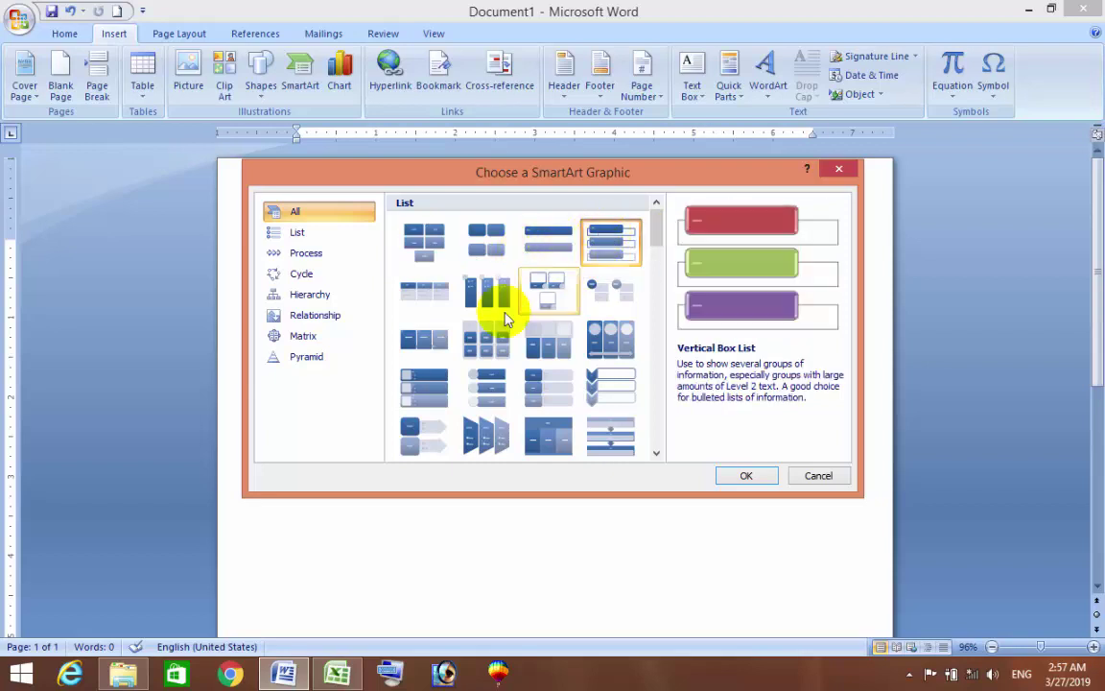
# - Insert the Vertical Box List graphic into the page, leaving its layout unchanged
pyautogui.click(746, 477)
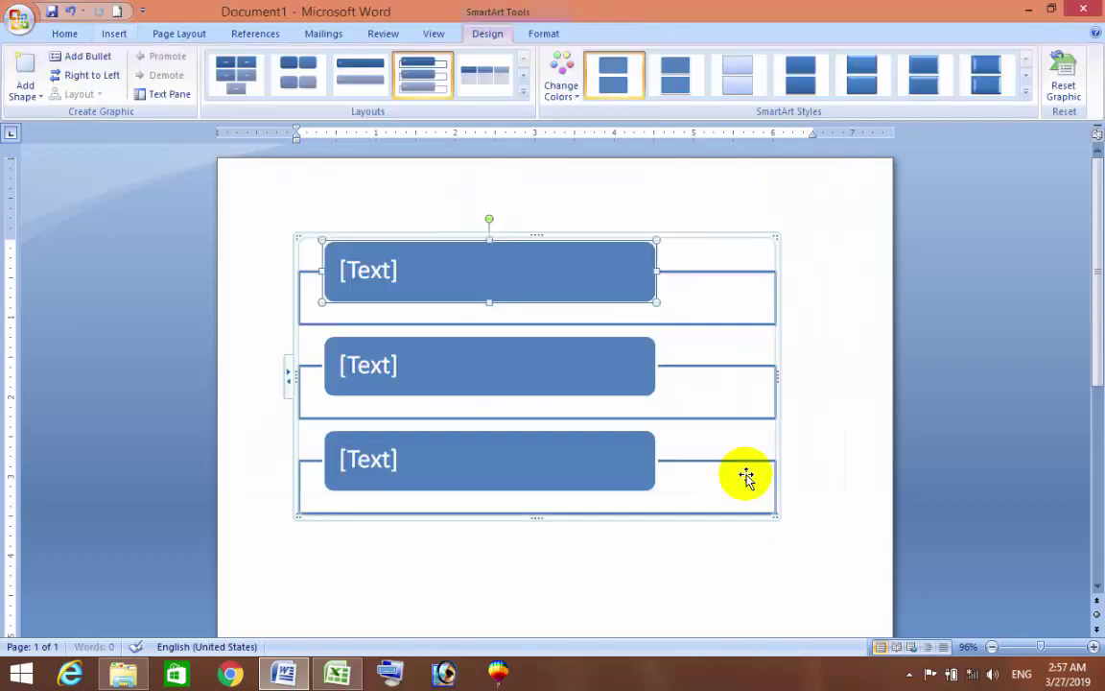
pyautogui.click(377, 273)
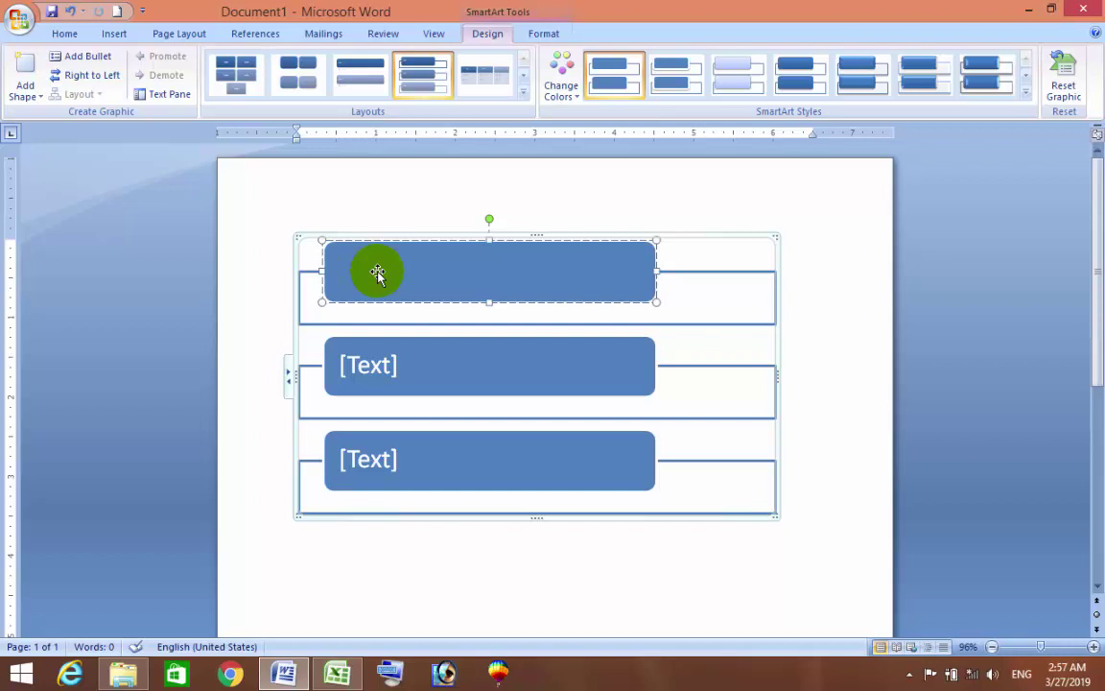
pyautogui.click(523, 92)
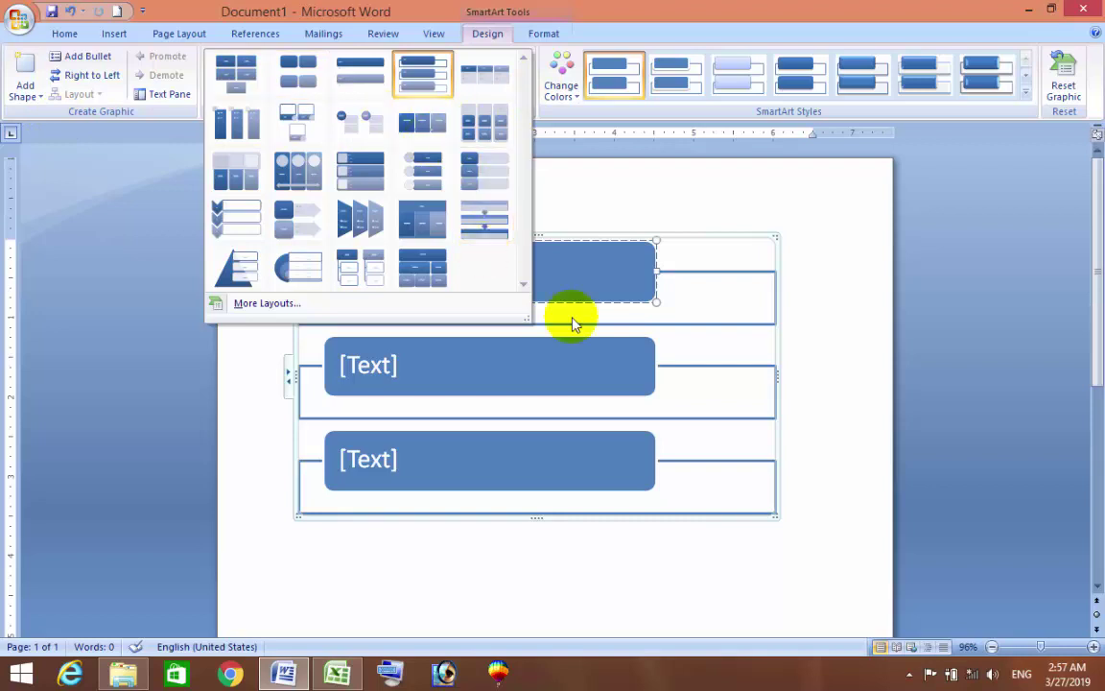
pyautogui.click(612, 278)
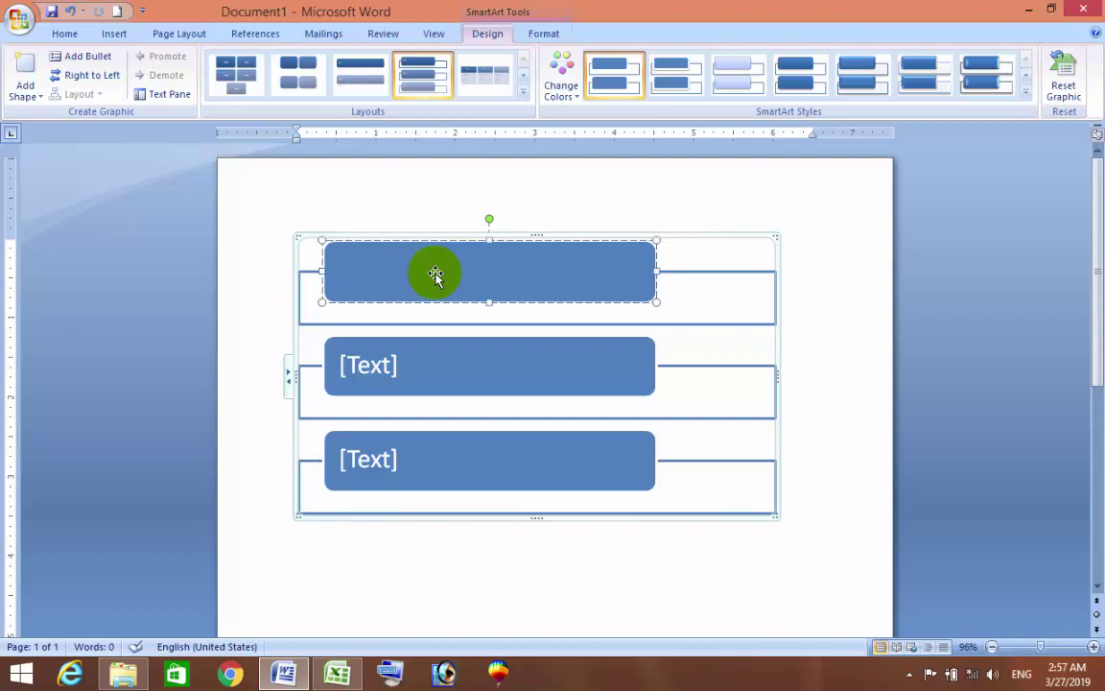
# - Type a person's name into each of the three boxes, fixing typos along the way
pyautogui.write('N')
pyautogui.write('avve')
pyautogui.press('BackSpace')
pyautogui.press('BackSpace')
pyautogui.write('eed Ahma')
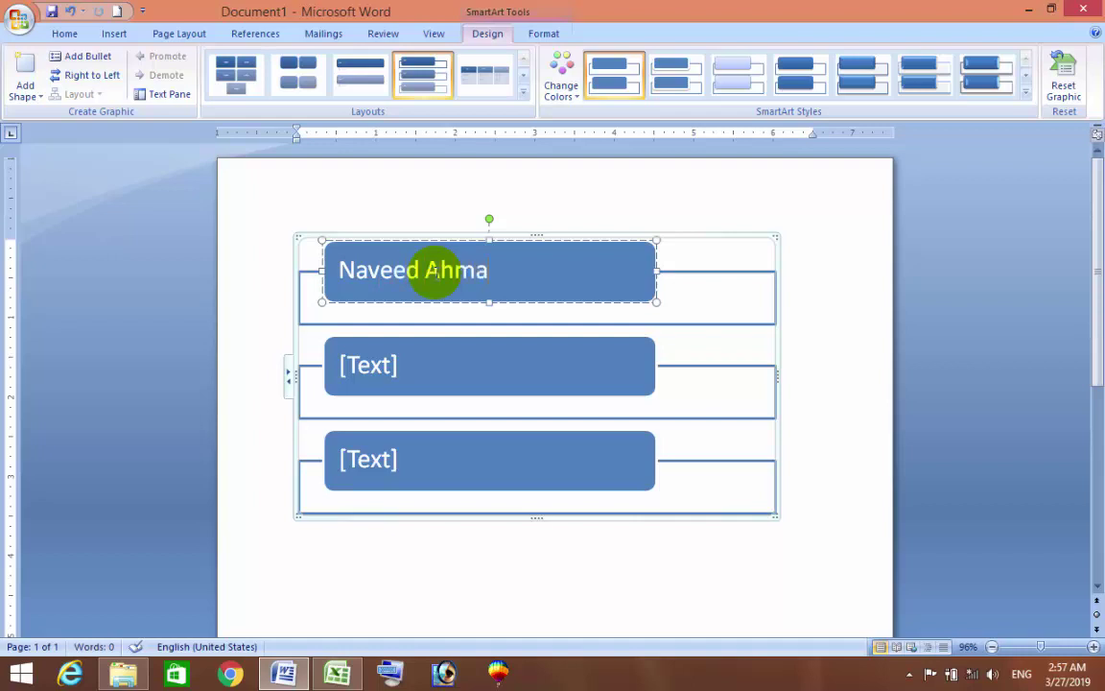
pyautogui.write('d')
pyautogui.press('BackSpace')
pyautogui.write('d')
pyautogui.click(372, 369)
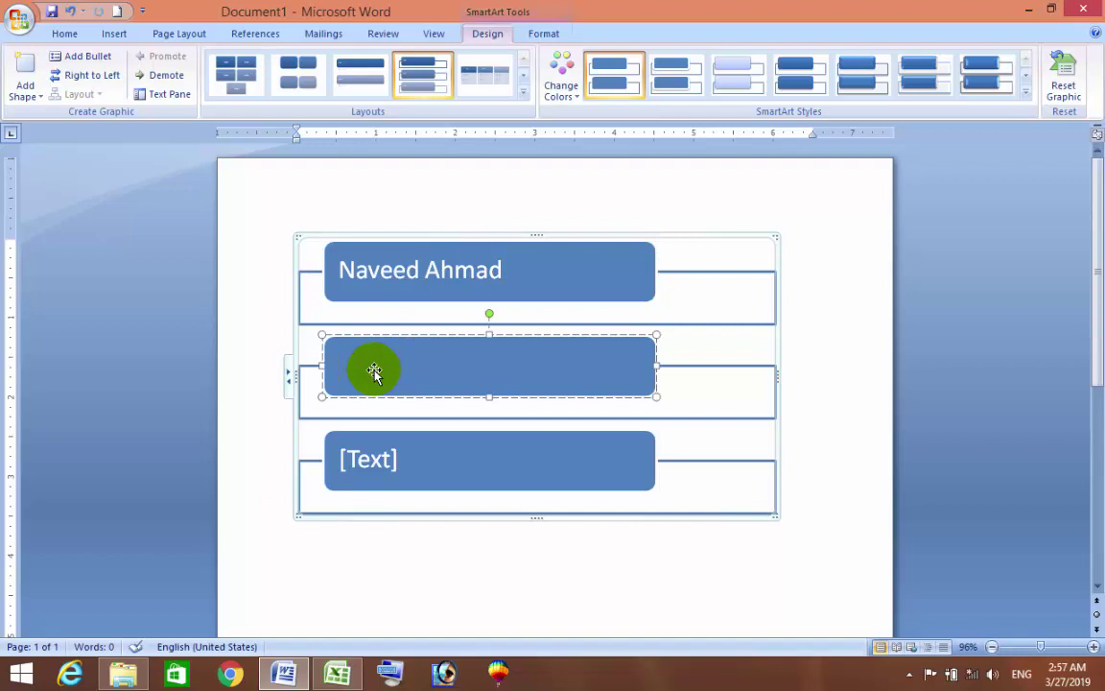
pyautogui.write('K')
pyautogui.press('BackSpace')
pyautogui.write('Shakir')
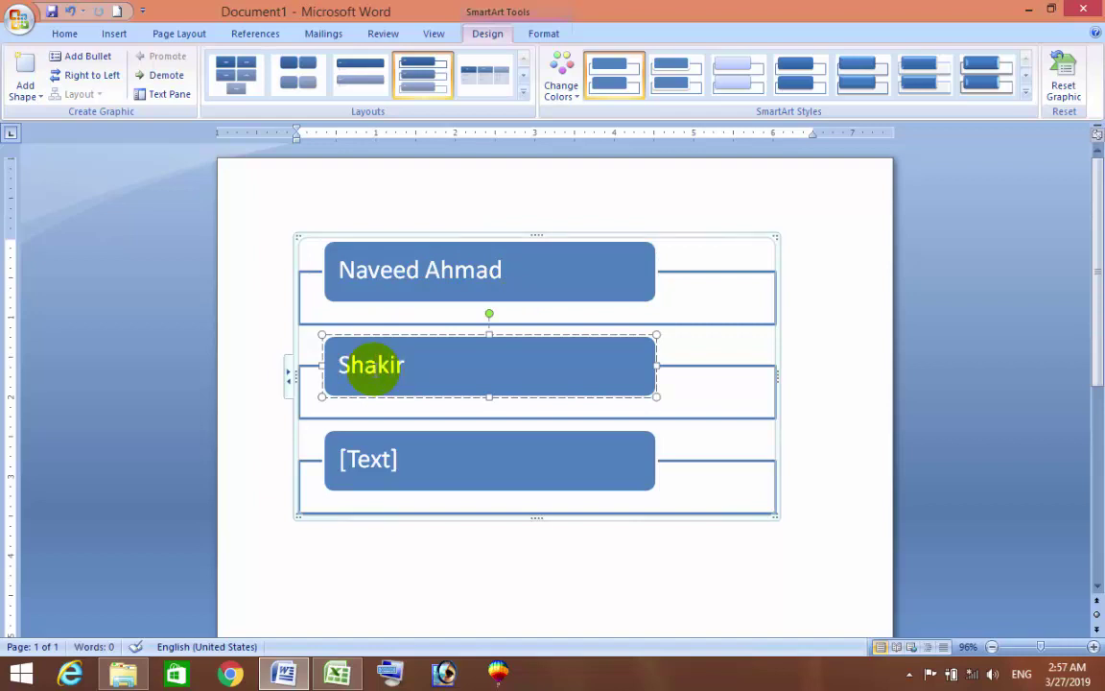
pyautogui.click(360, 474)
pyautogui.write('Mu')
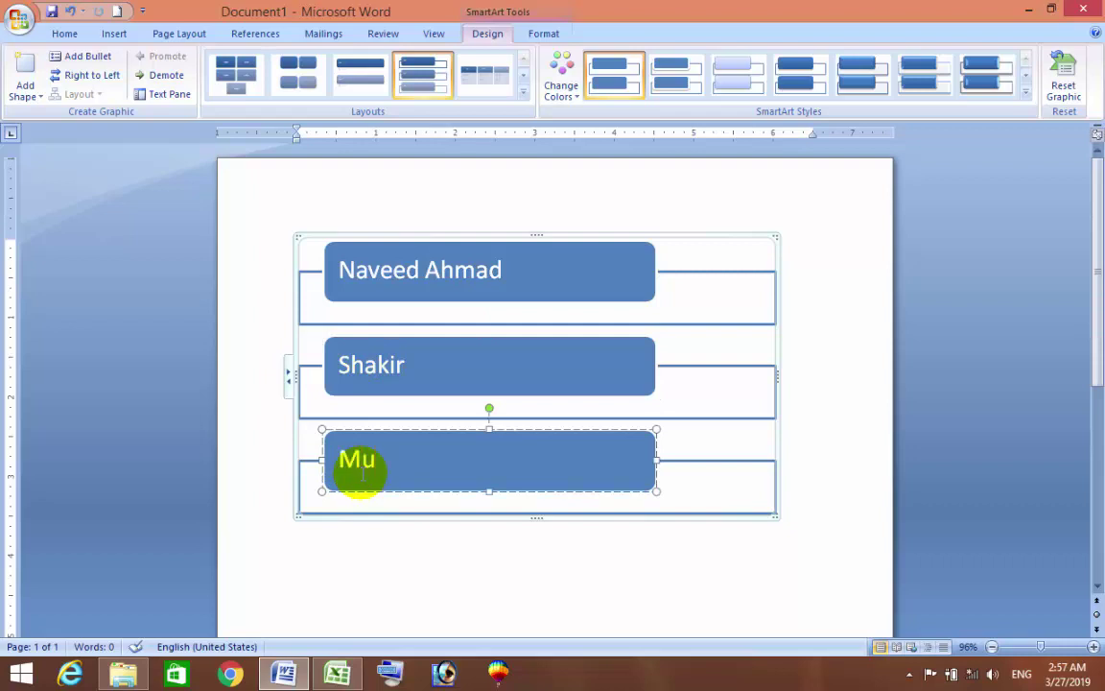
pyautogui.write('hib')
pyautogui.click(440, 275)
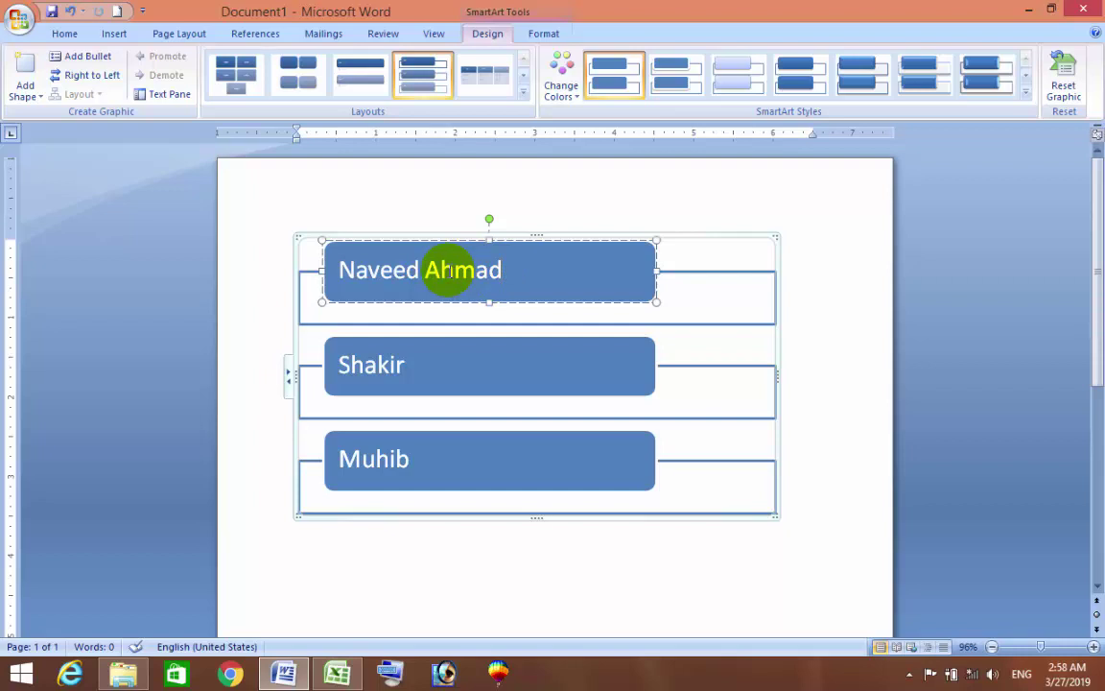
# - Add bullets 9th Eng and 10th Eng under the first name
pyautogui.click(90, 60)
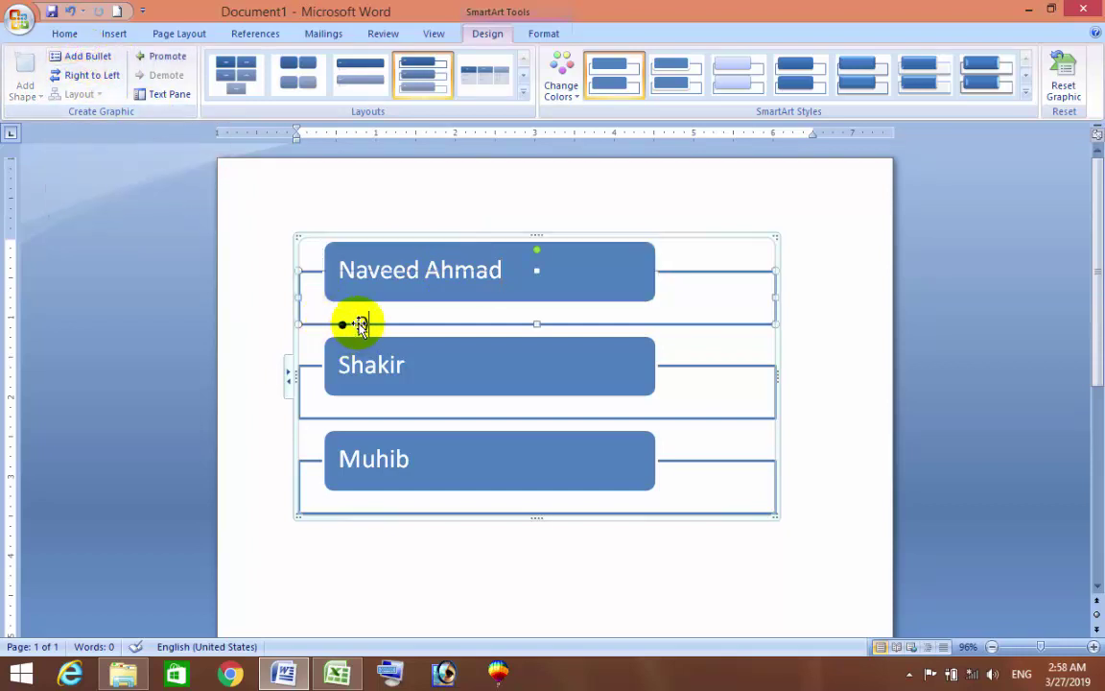
pyautogui.write('9the')
pyautogui.press('BackSpace')
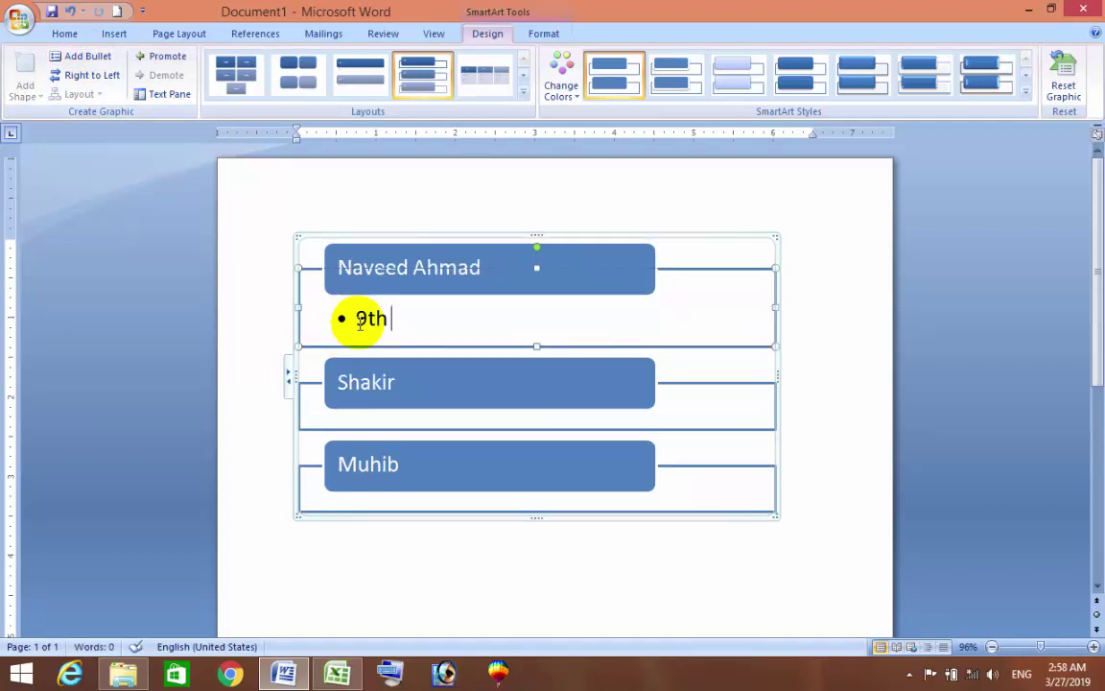
pyautogui.write('Eng')
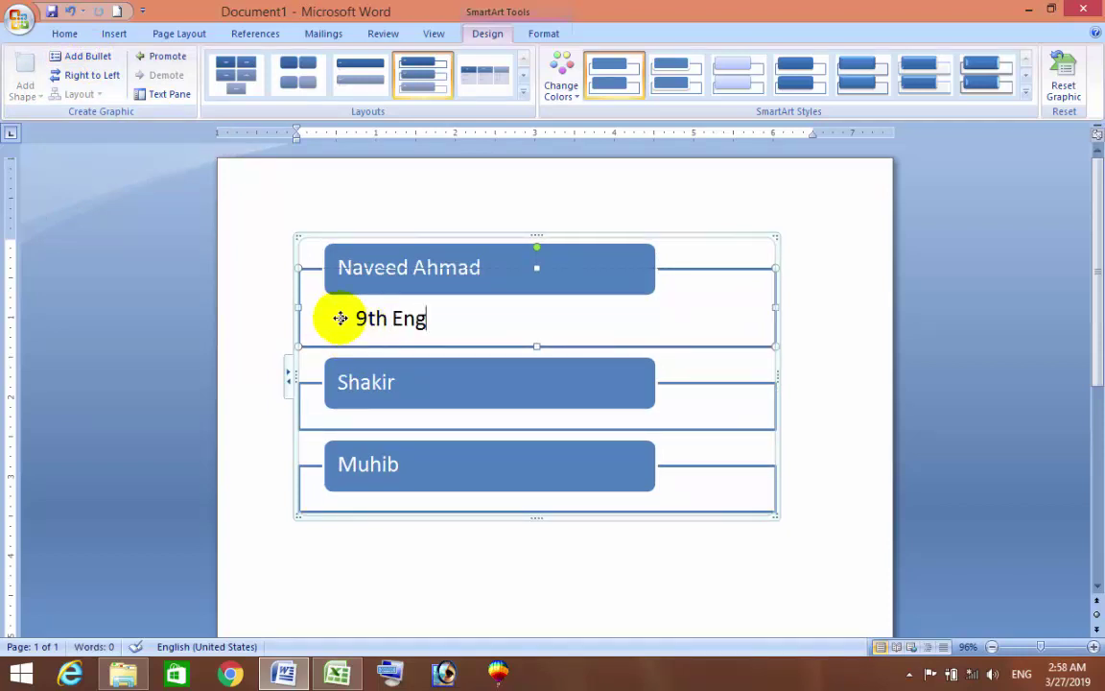
pyautogui.click(91, 56)
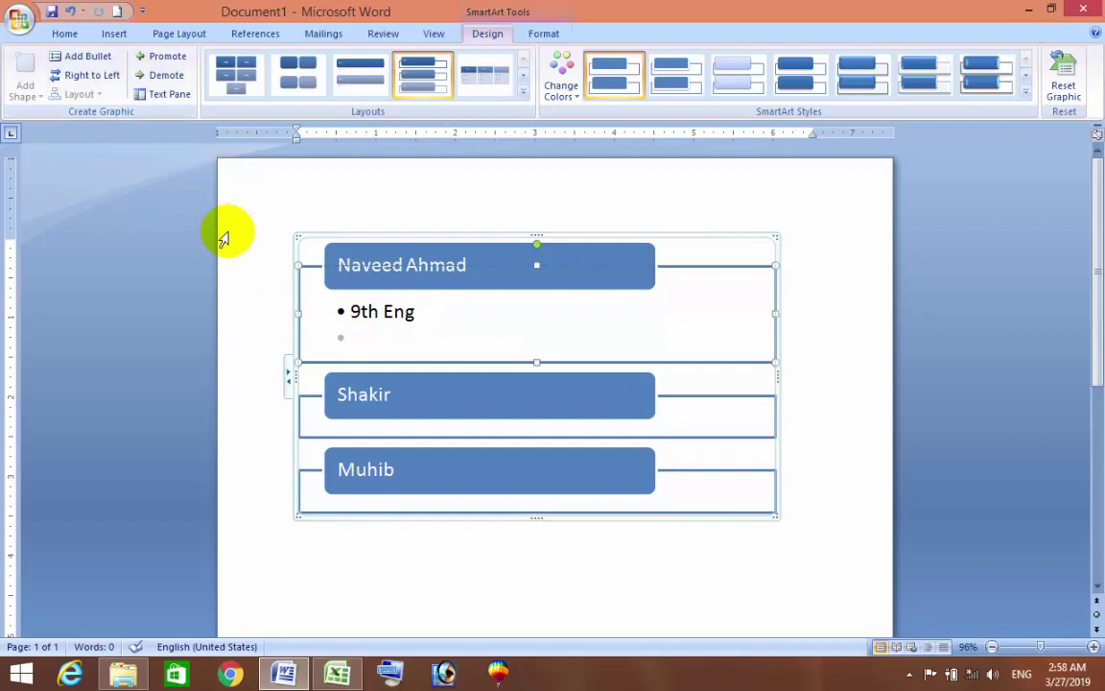
pyautogui.write('10th E')
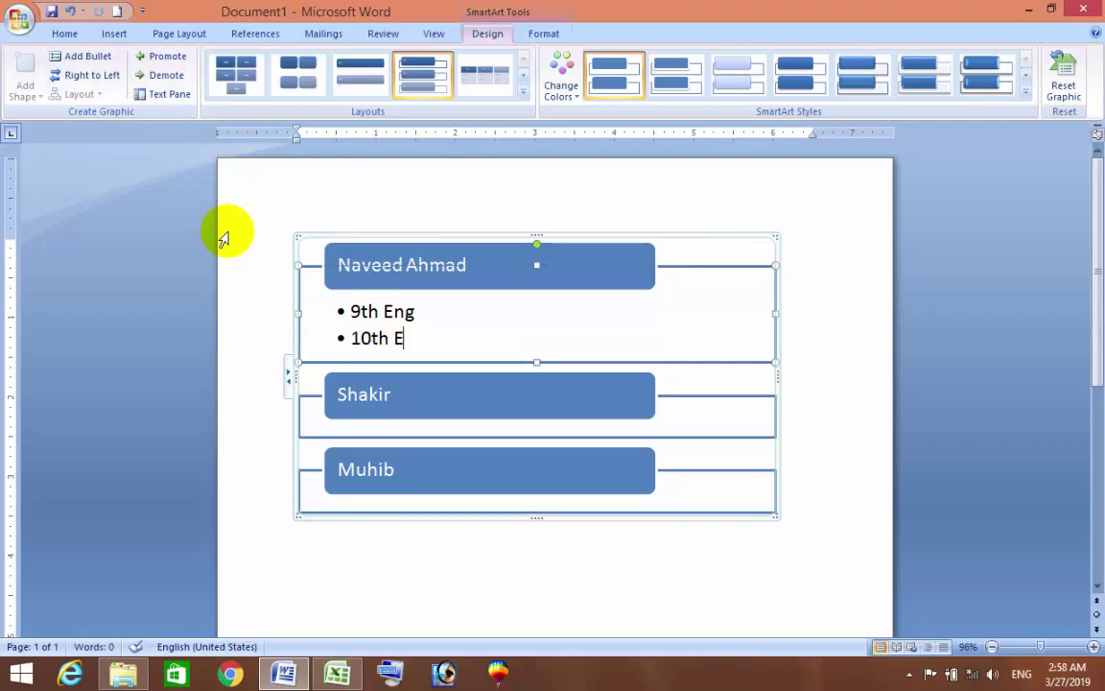
pyautogui.write('ng')
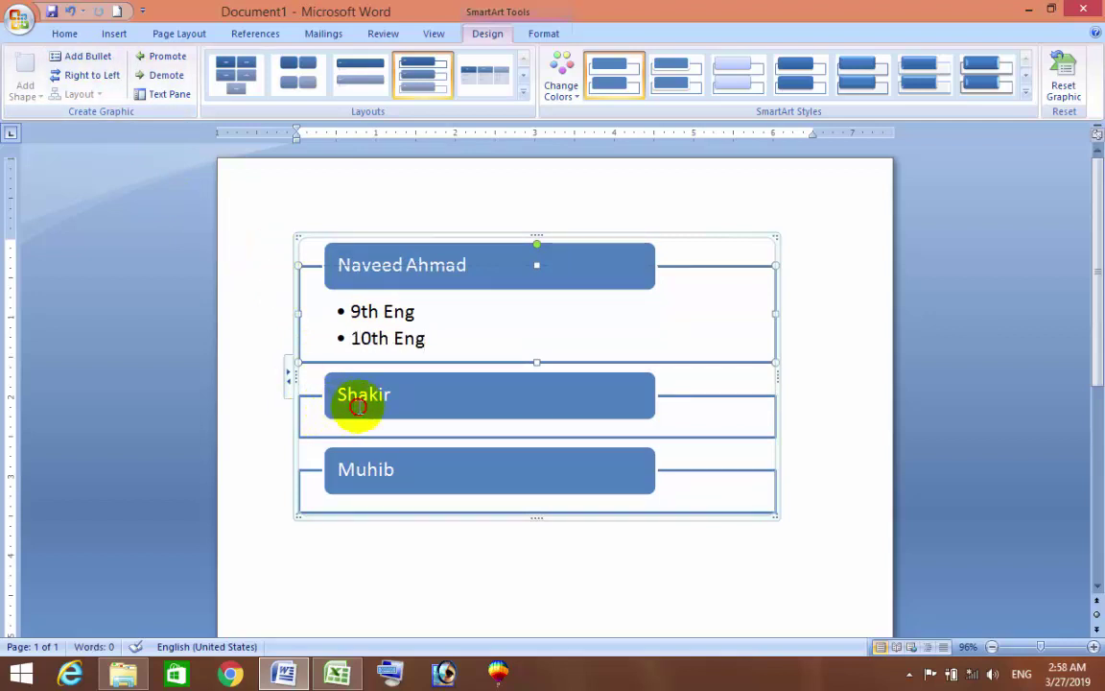
# - Add bullets 8th Urdu and 9th Urdu under the second name
pyautogui.click(353, 394)
pyautogui.click(83, 55)
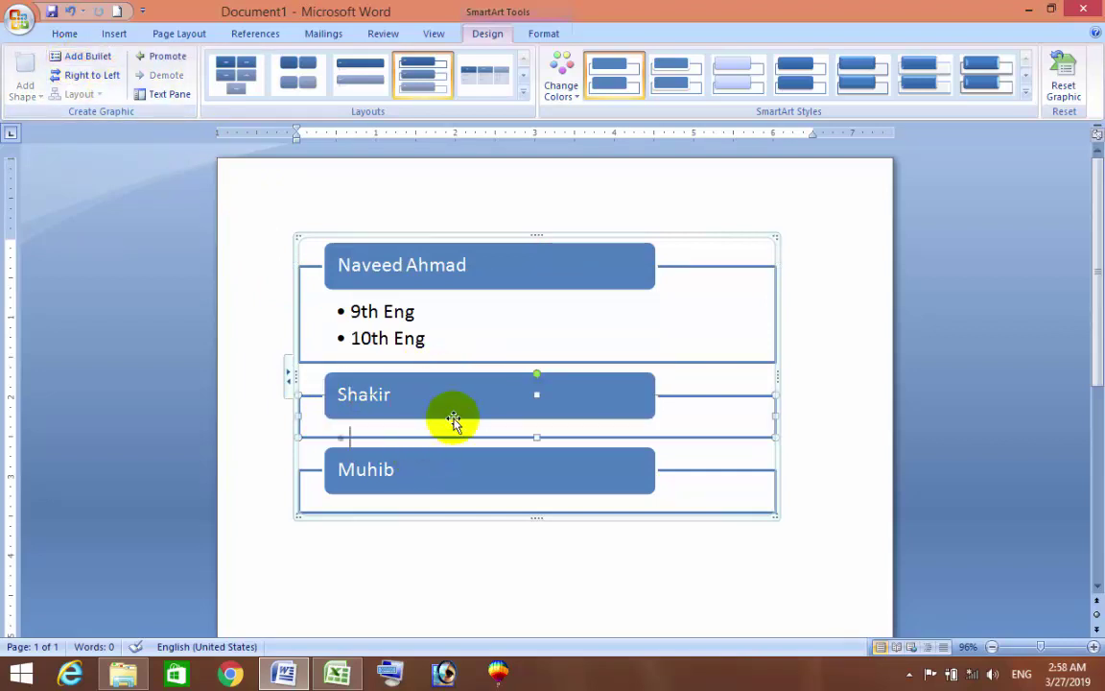
pyautogui.write('8th U')
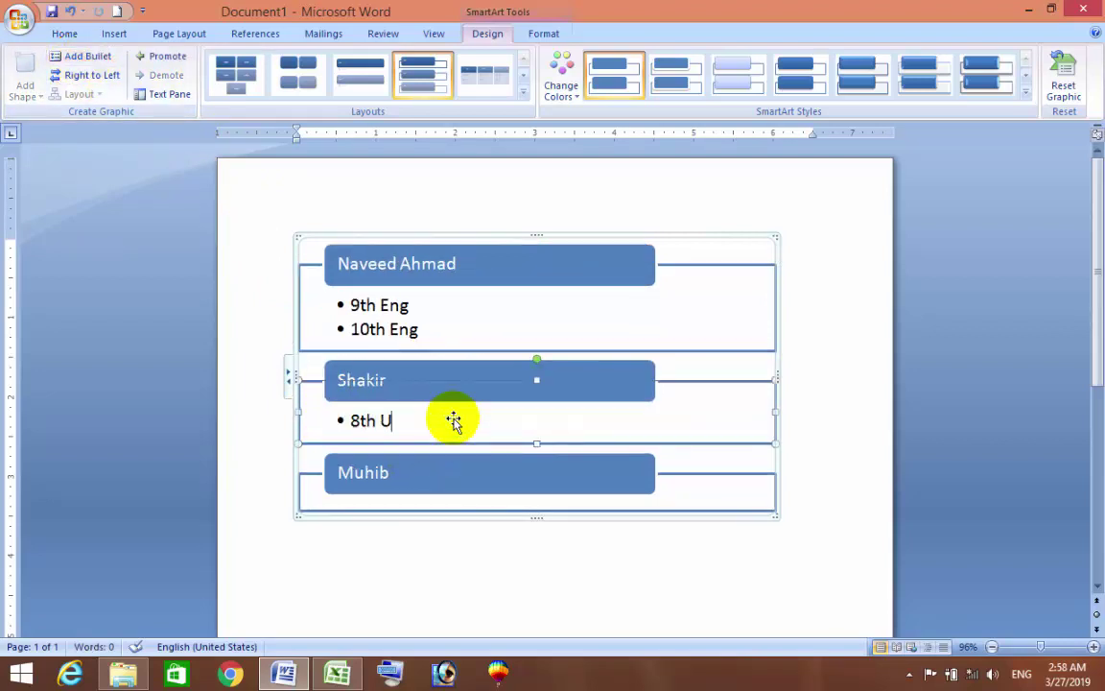
pyautogui.write('rdu')
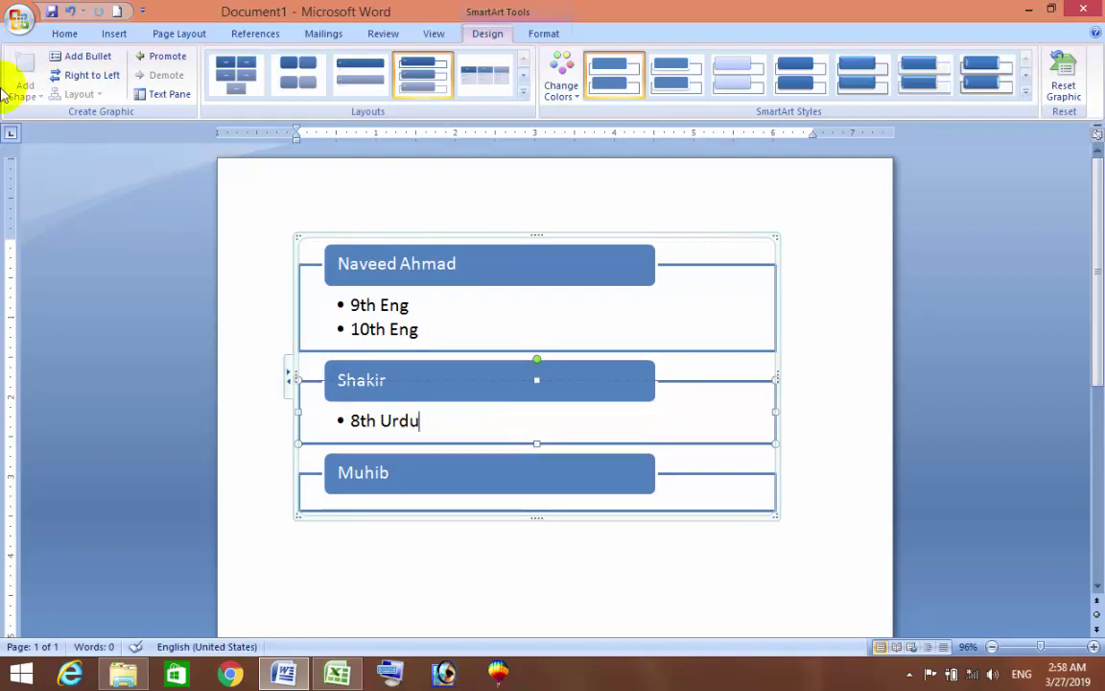
pyautogui.press('Return')
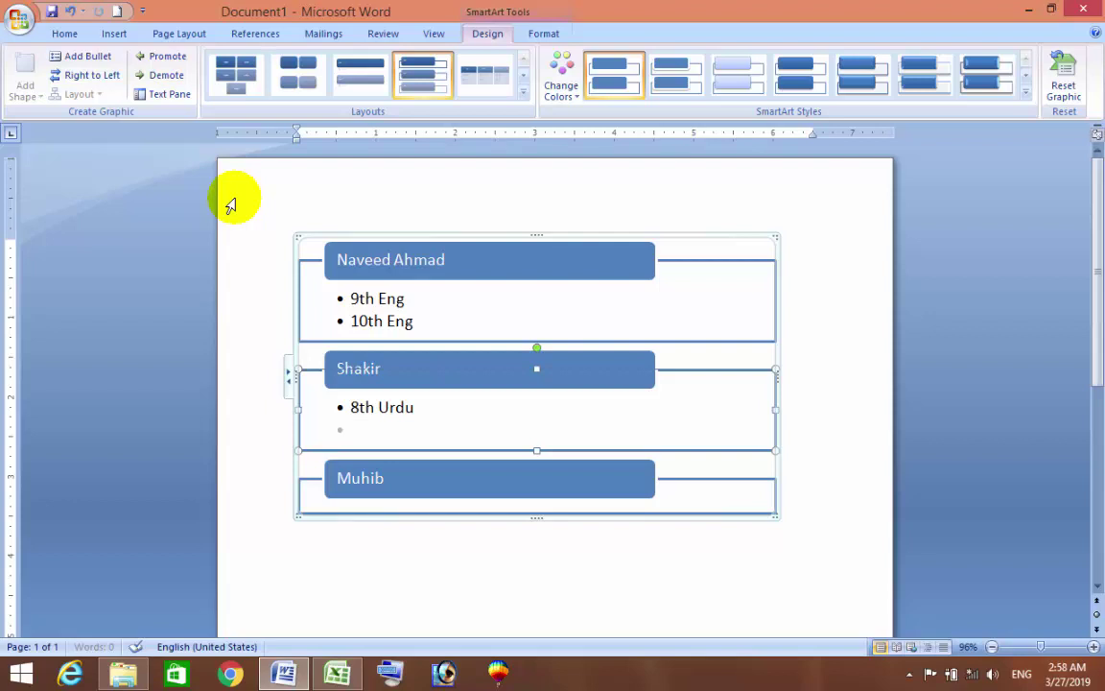
pyautogui.write('9th Ur')
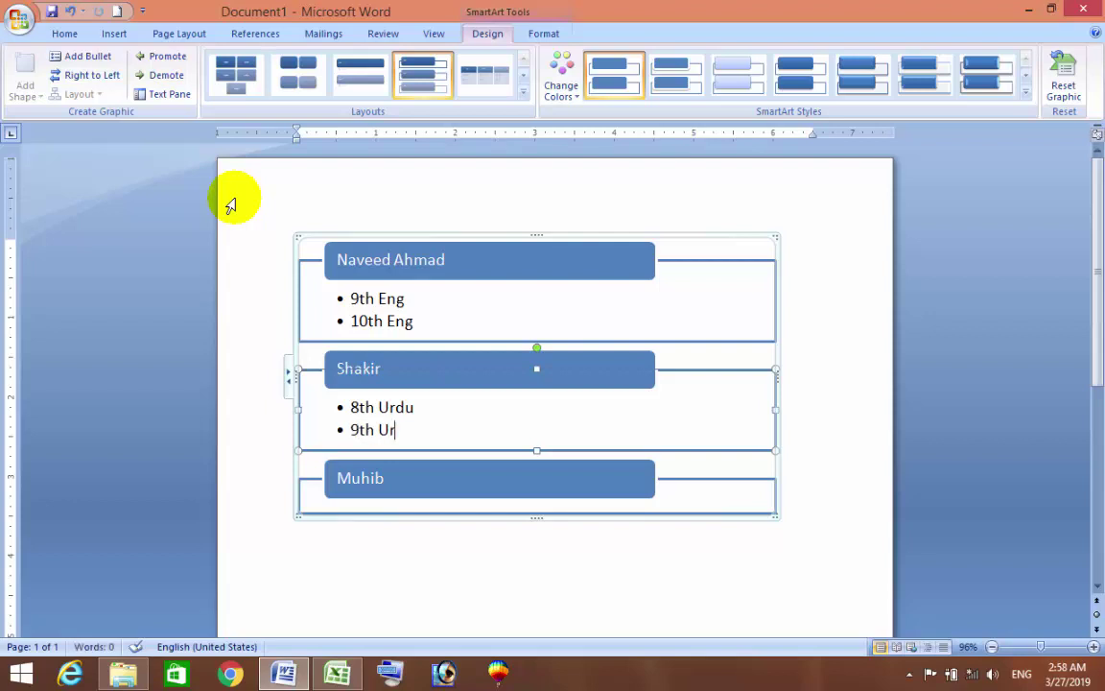
pyautogui.write('d')
pyautogui.write('u')
# - Add bullets 9th Pak and 10th Pak under the third name
pyautogui.click(373, 484)
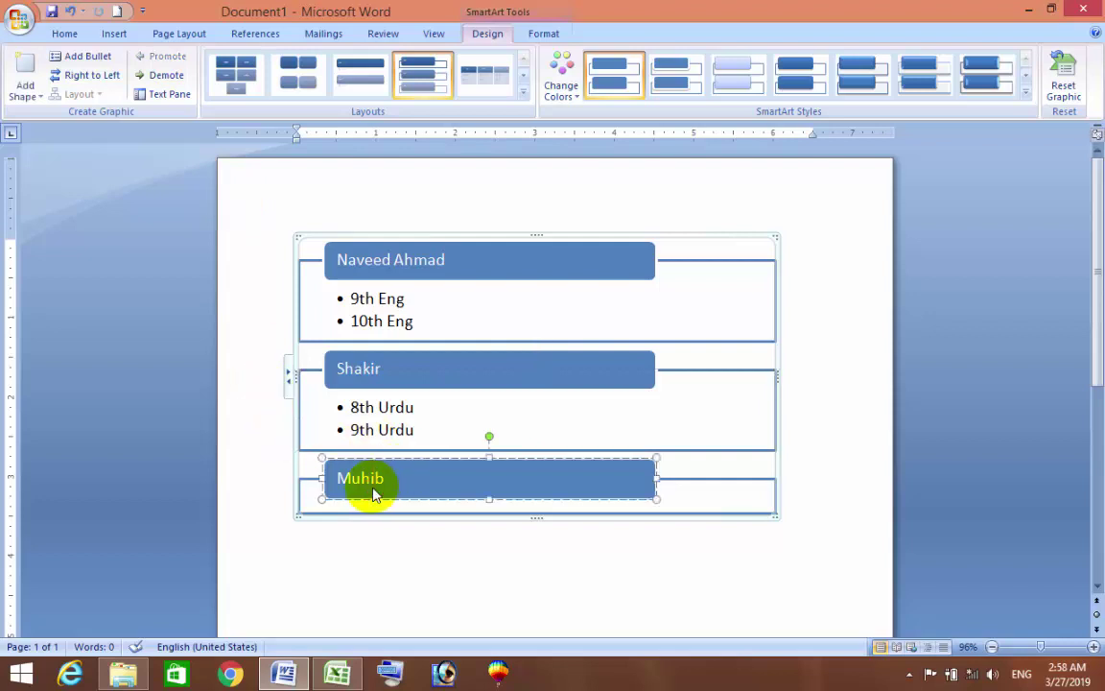
pyautogui.click(82, 56)
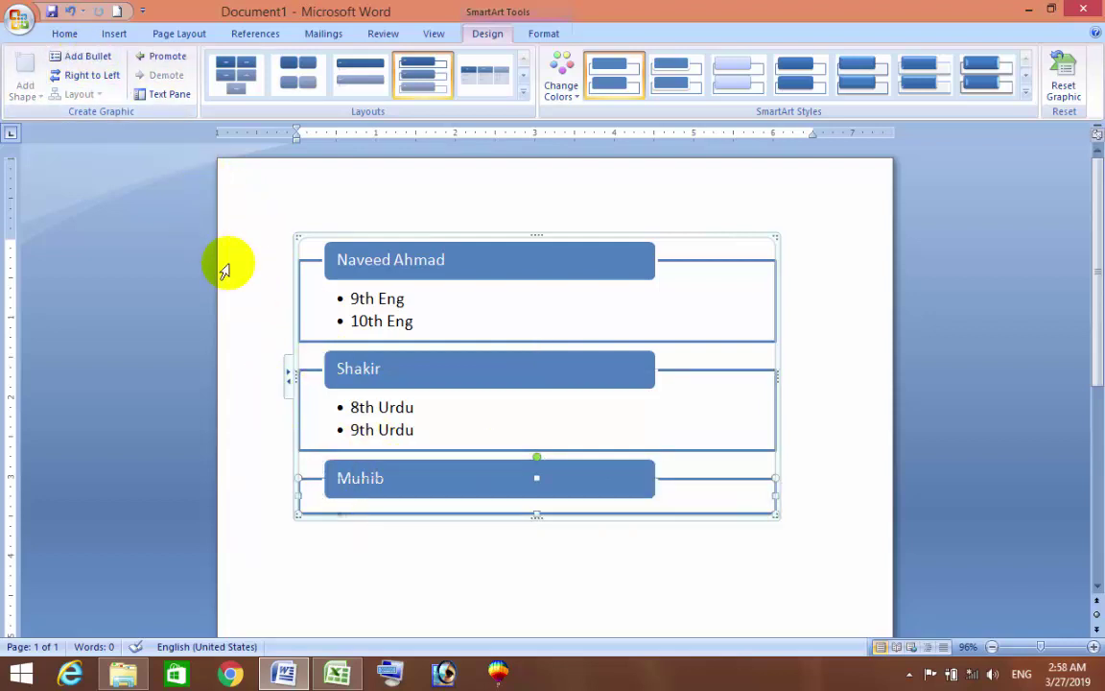
pyautogui.write('9th')
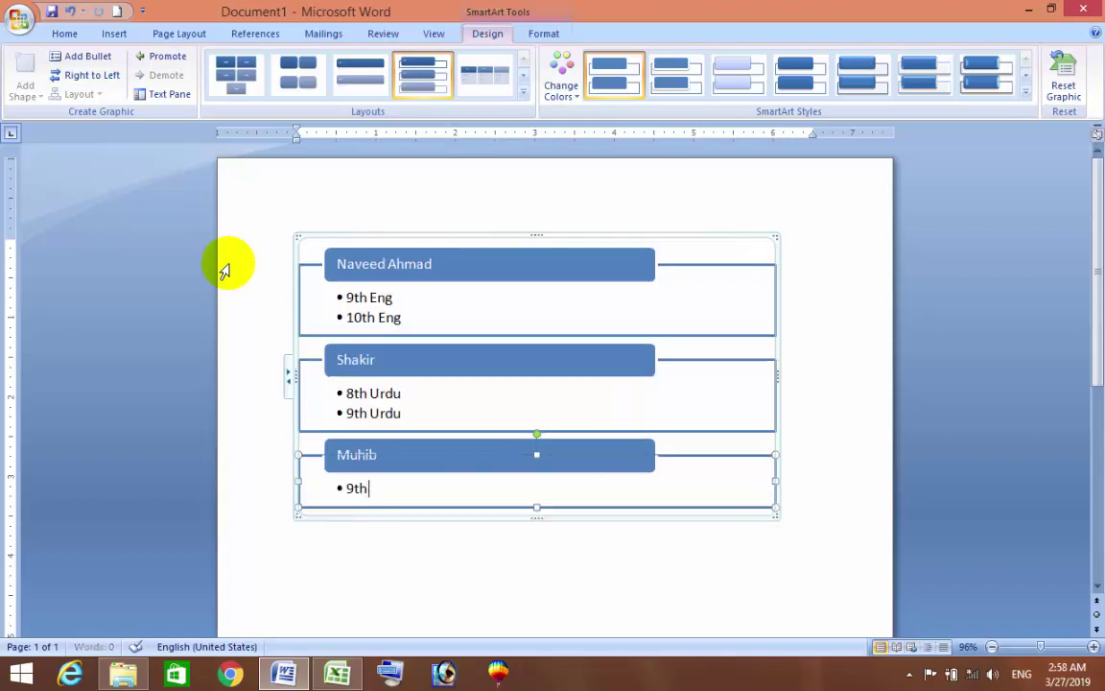
pyautogui.write(' Pak')
pyautogui.press('Return')
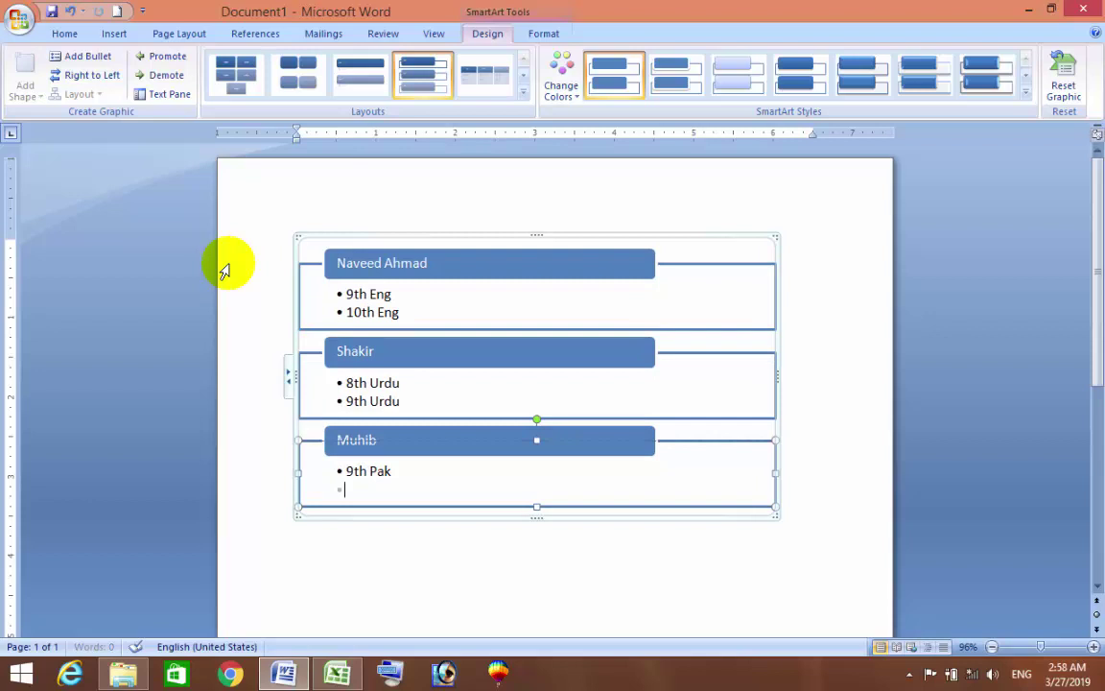
pyautogui.write('10th')
pyautogui.write(' apl')
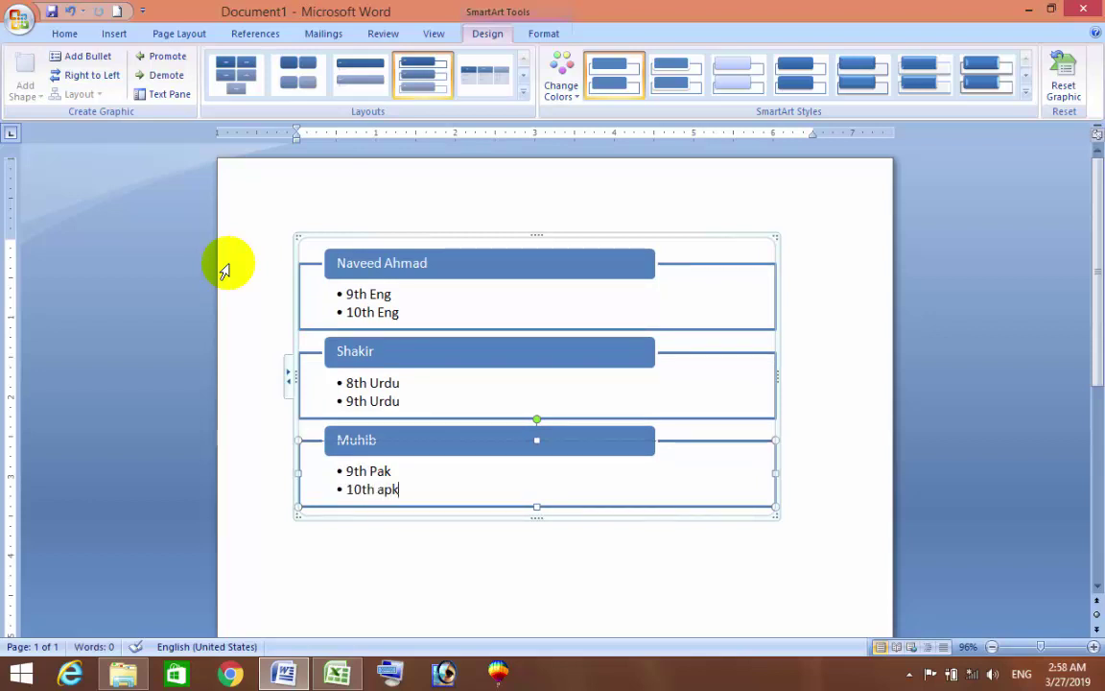
pyautogui.press('BackSpace')
pyautogui.press('BackSpace')
pyautogui.press('BackSpace')
pyautogui.write('Pak')
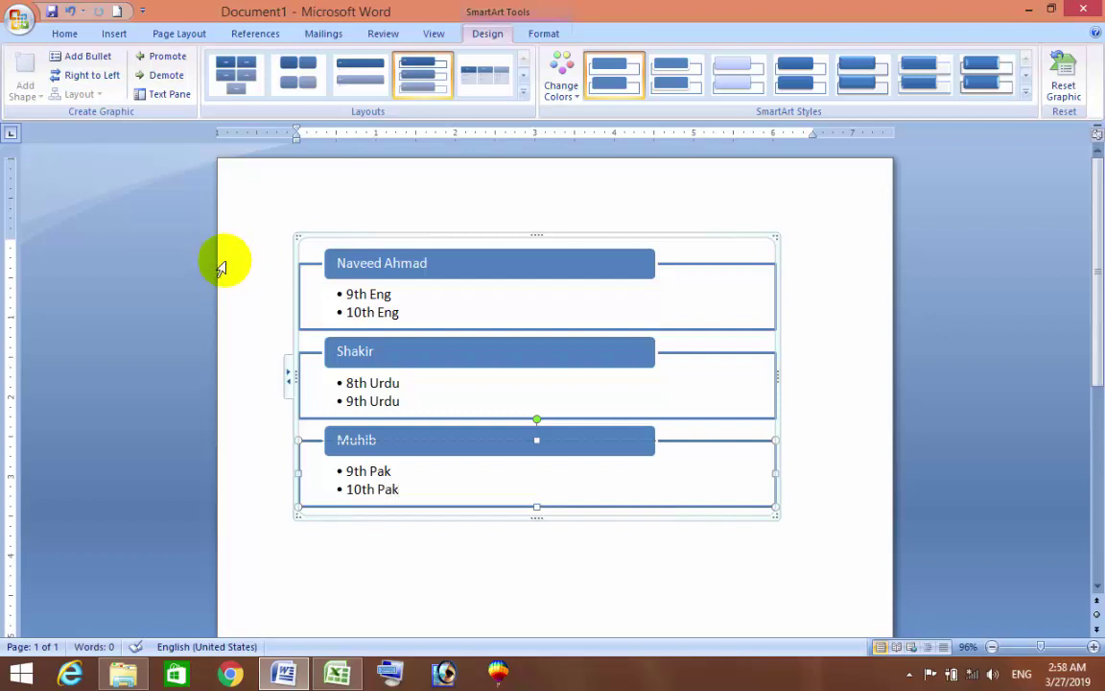
# - Insert a new entry before the third name and type the fourth person's name
pyautogui.click(598, 520)
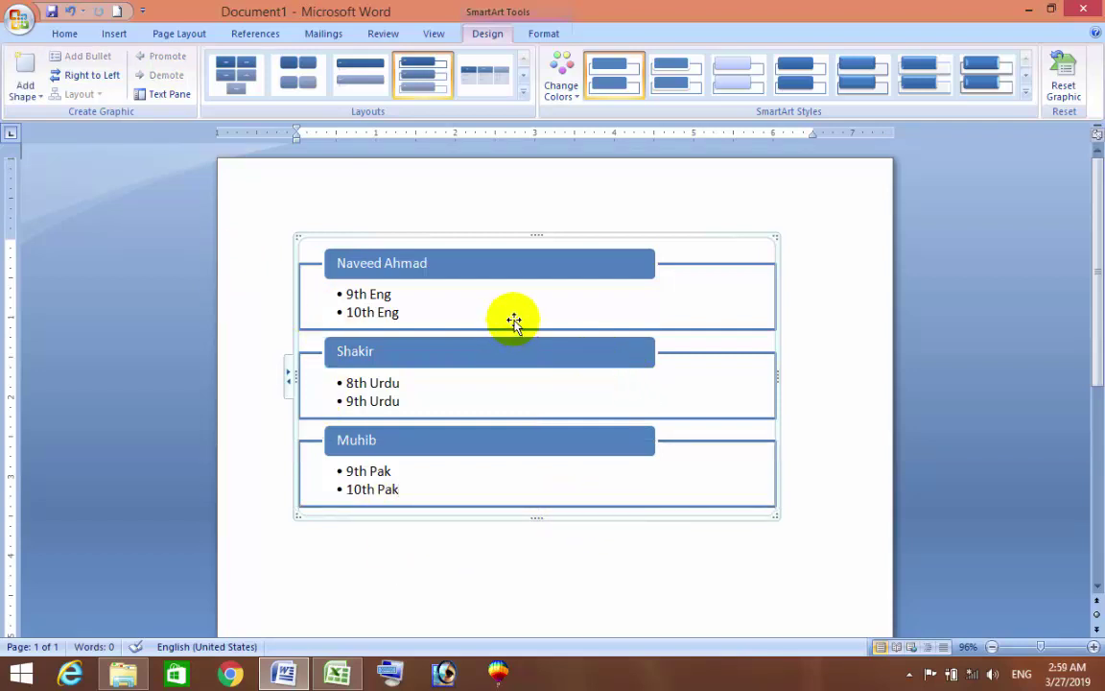
pyautogui.click(552, 441)
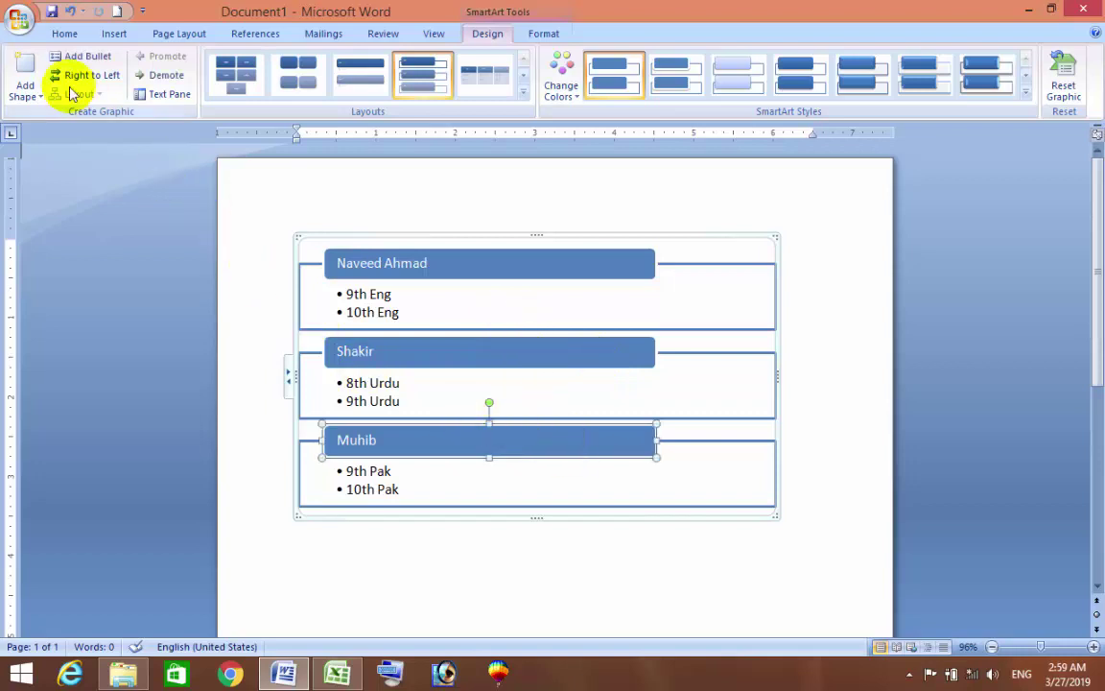
pyautogui.click(39, 96)
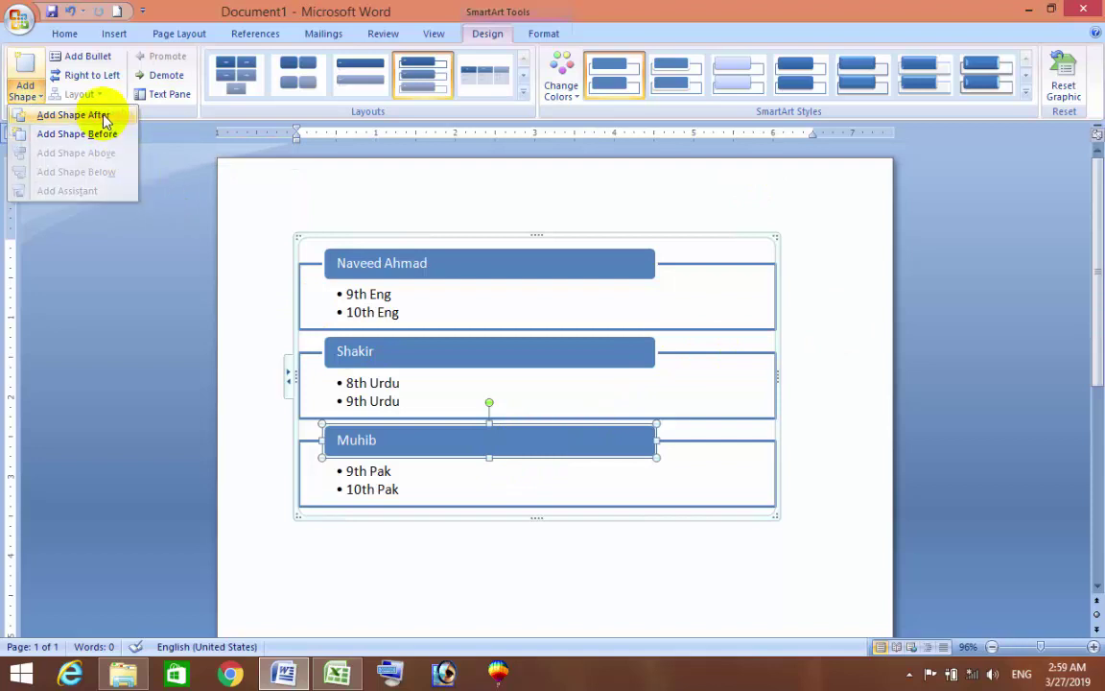
pyautogui.click(73, 115)
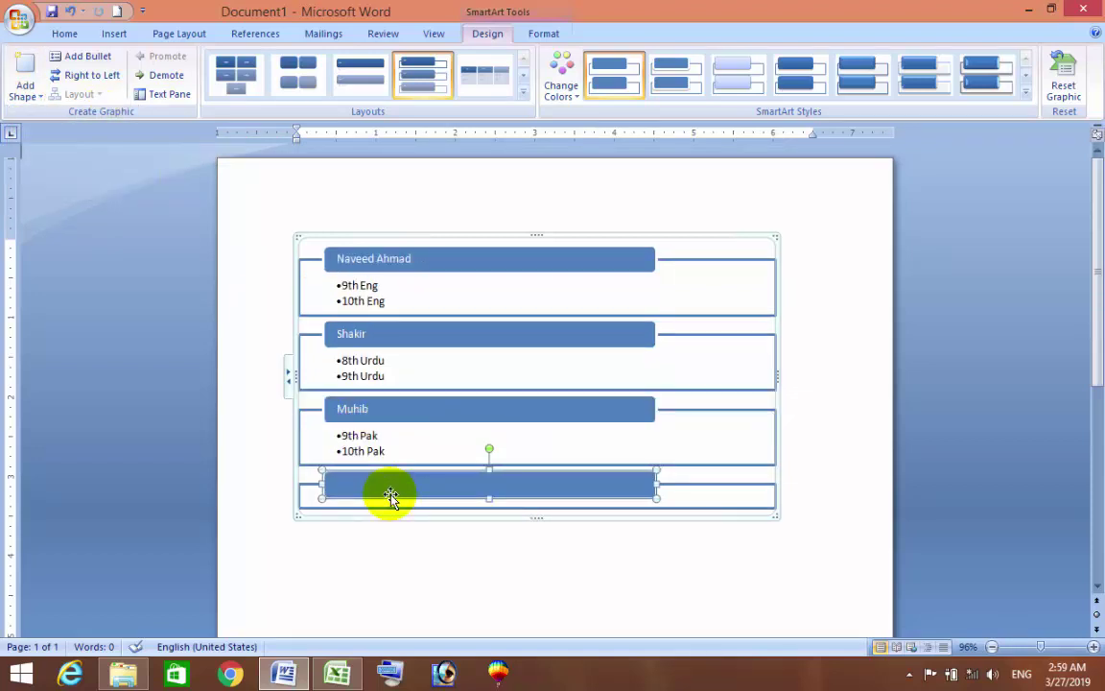
pyautogui.press('Delete')
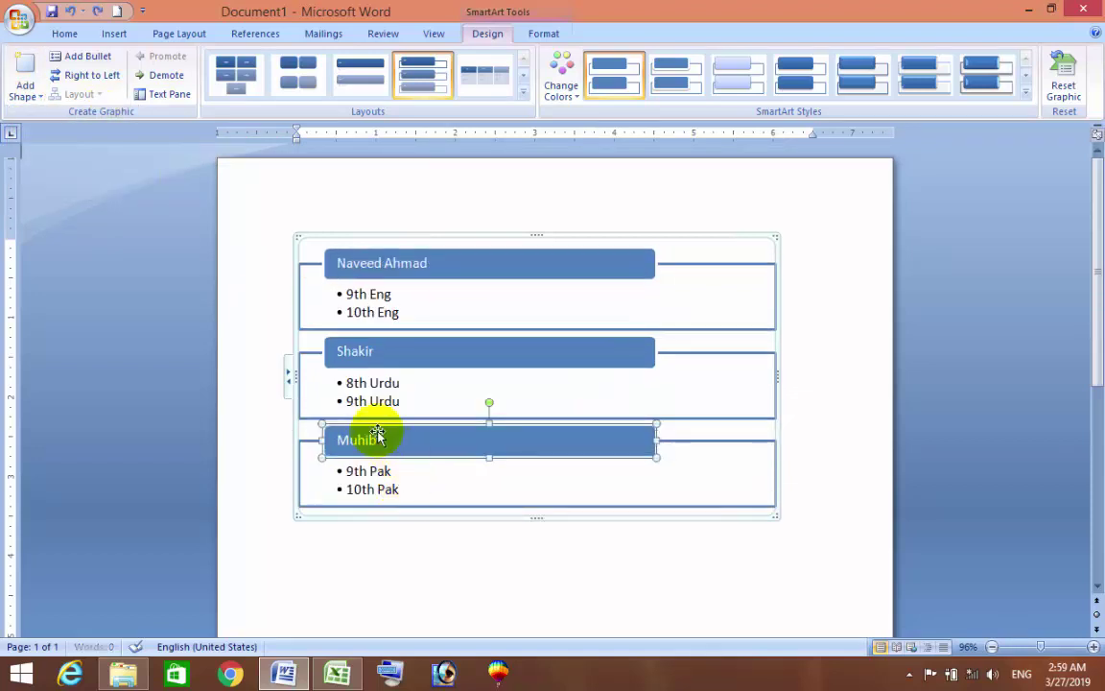
pyautogui.click(27, 93)
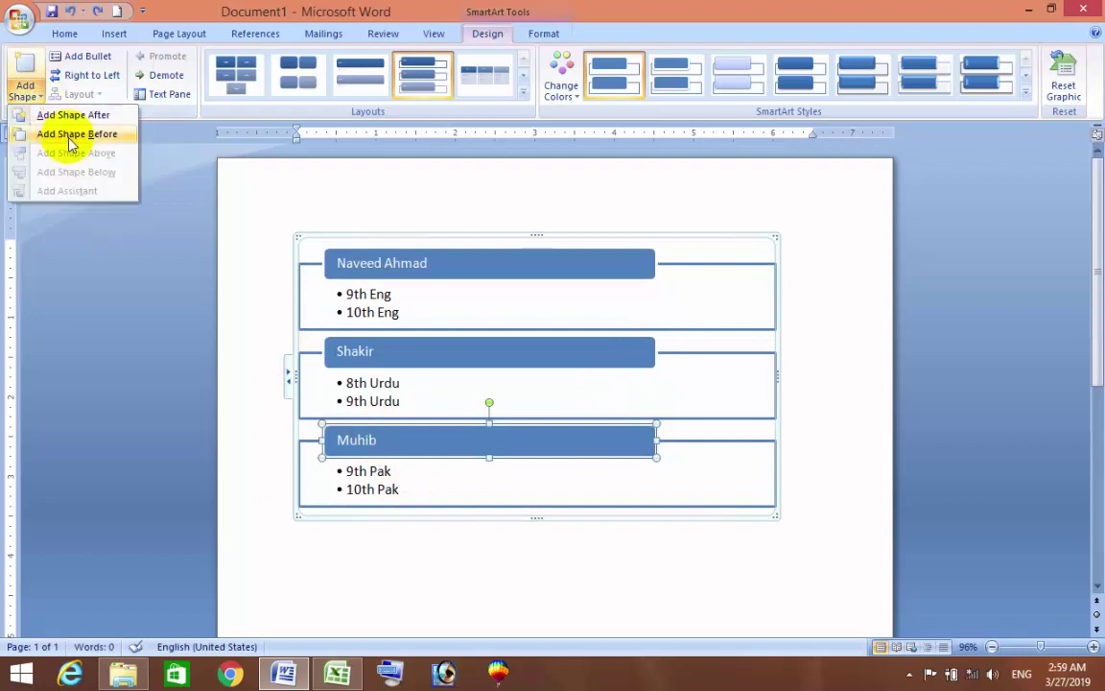
pyautogui.click(72, 135)
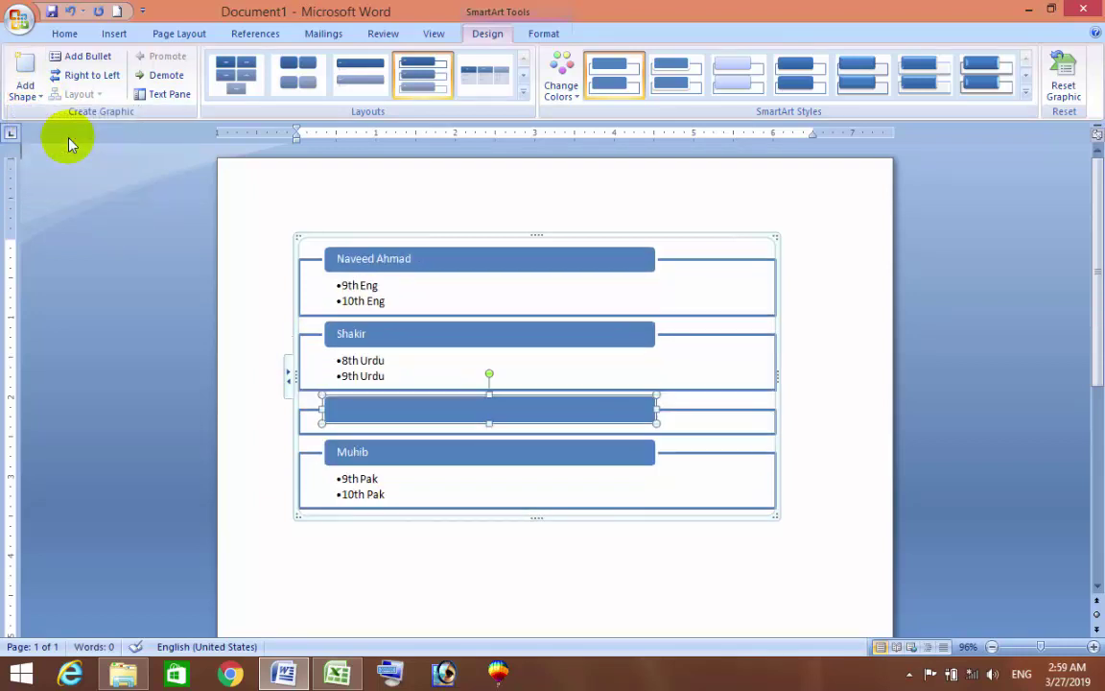
pyautogui.click(505, 449)
pyautogui.click(396, 415)
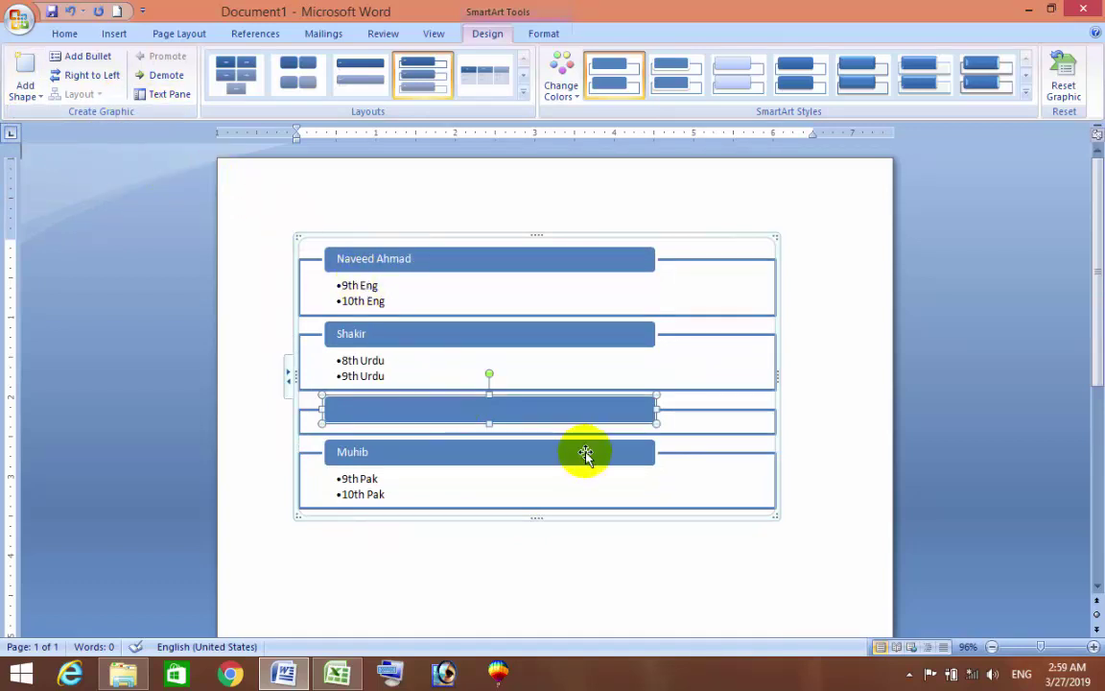
pyautogui.write('A')
pyautogui.write('Attau')
pyautogui.write('llah')
# - Add bullets 7th Urdu and 6th Urdu under the new entry
pyautogui.click(566, 428)
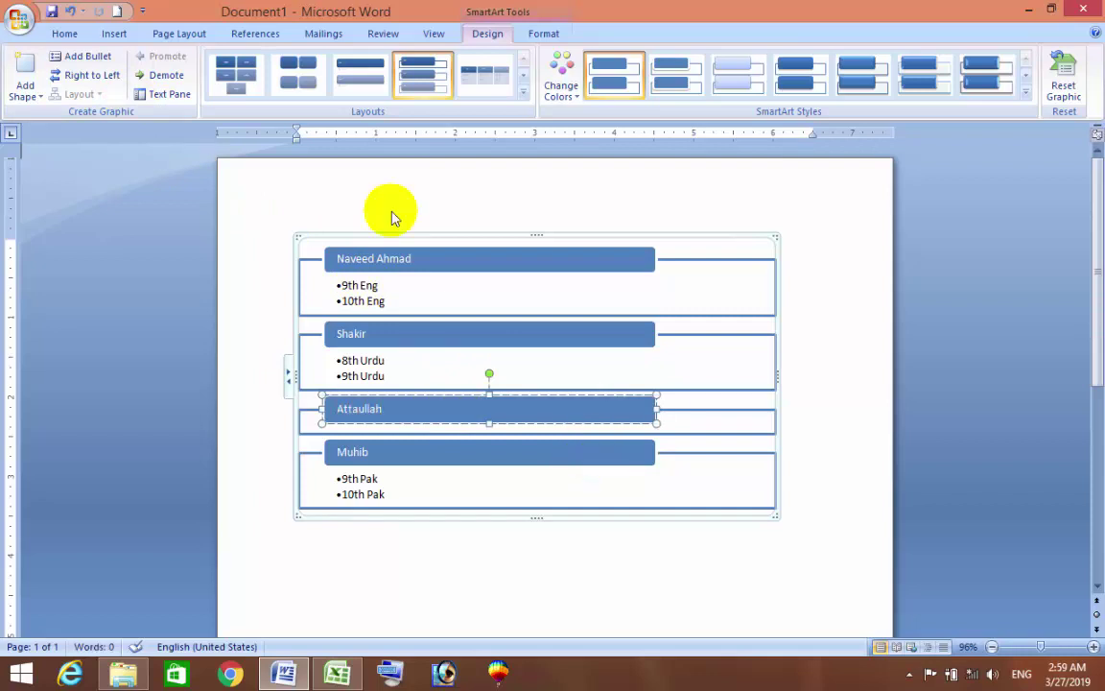
pyautogui.click(96, 58)
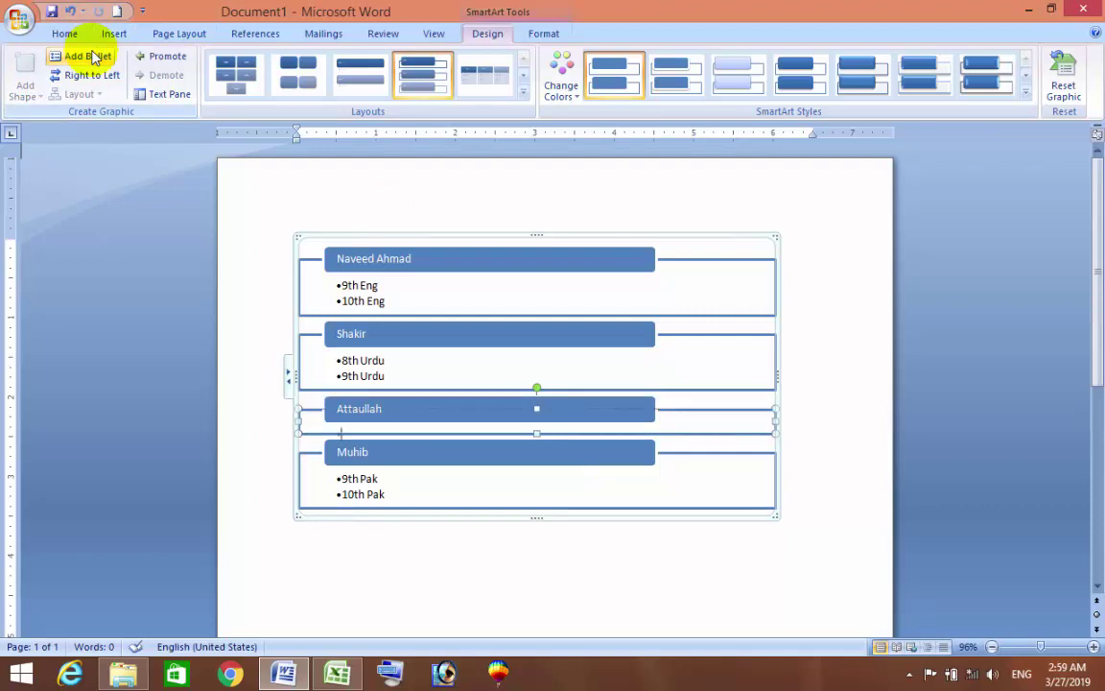
pyautogui.write('7thv')
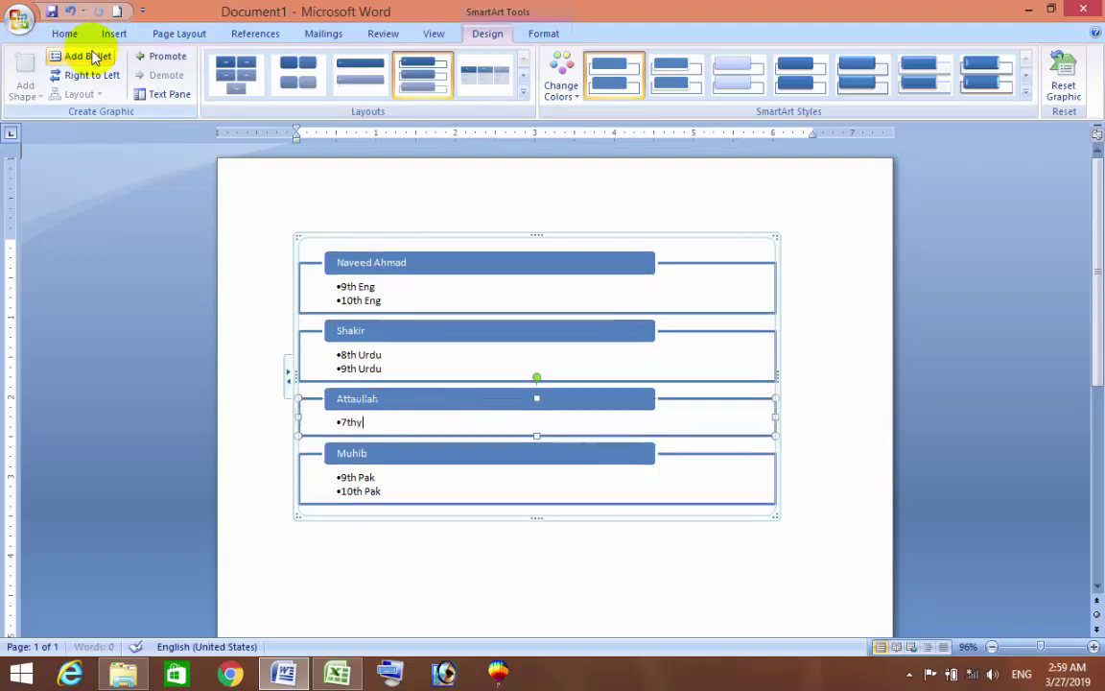
pyautogui.press('BackSpace')
pyautogui.write('Urd')
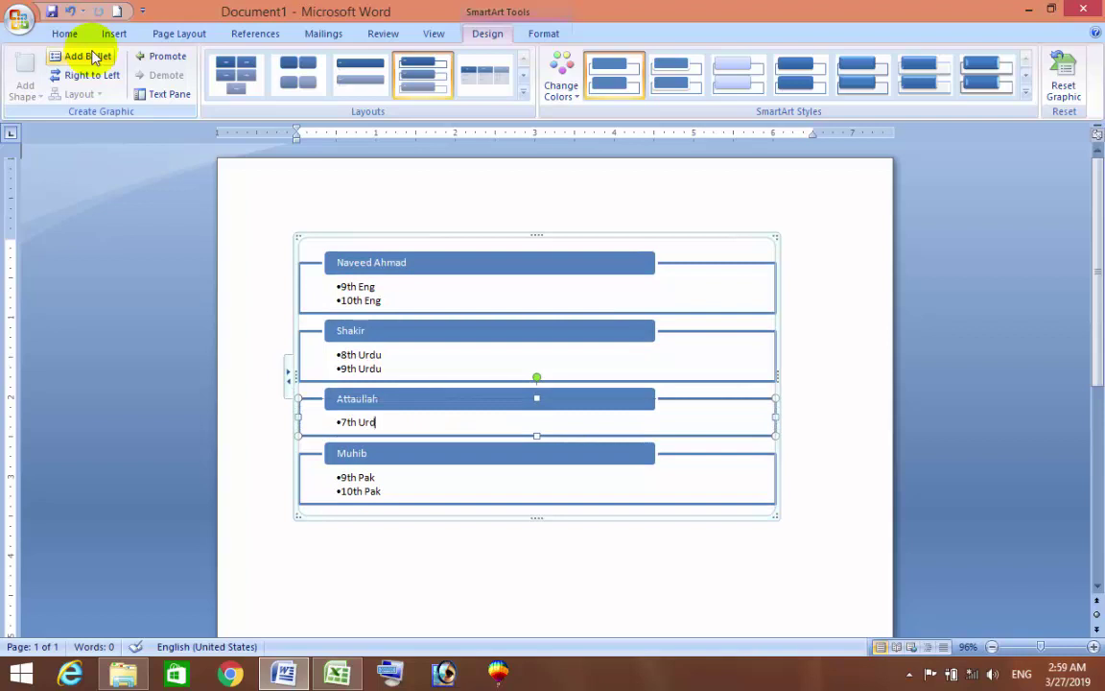
pyautogui.write('u')
pyautogui.press('Return')
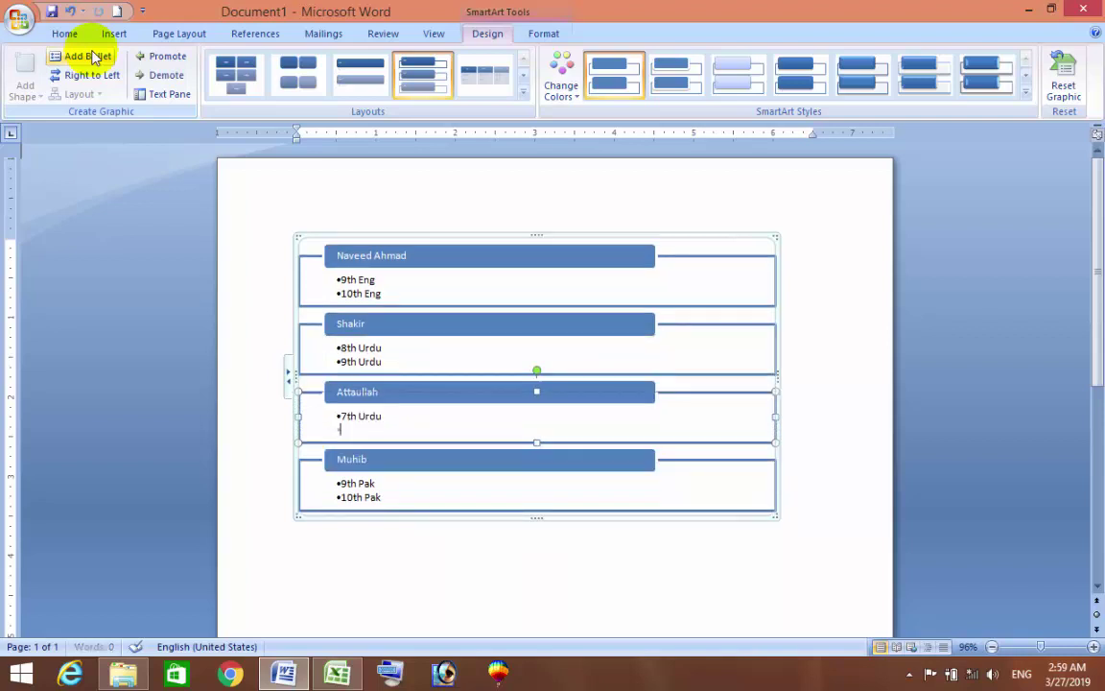
pyautogui.write('6th')
pyautogui.write(' Urdu')
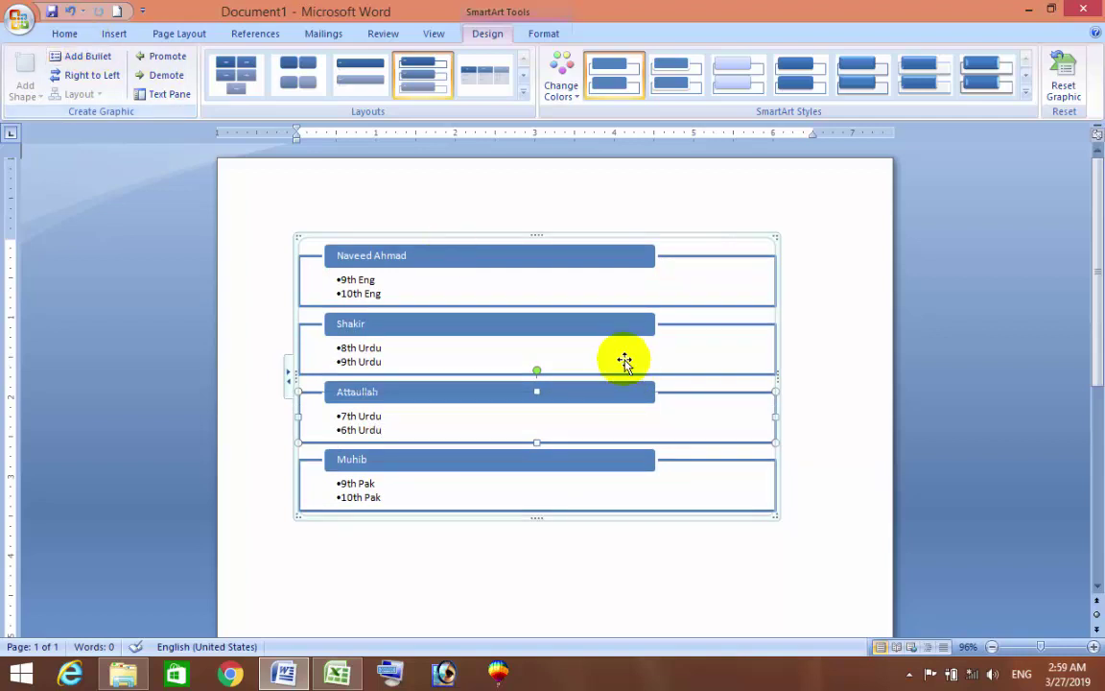
# - Drag the SmartArt frame's bottom-right corner outward to enlarge the list and its text
pyautogui.moveTo(773, 518); pyautogui.dragTo(820, 590)
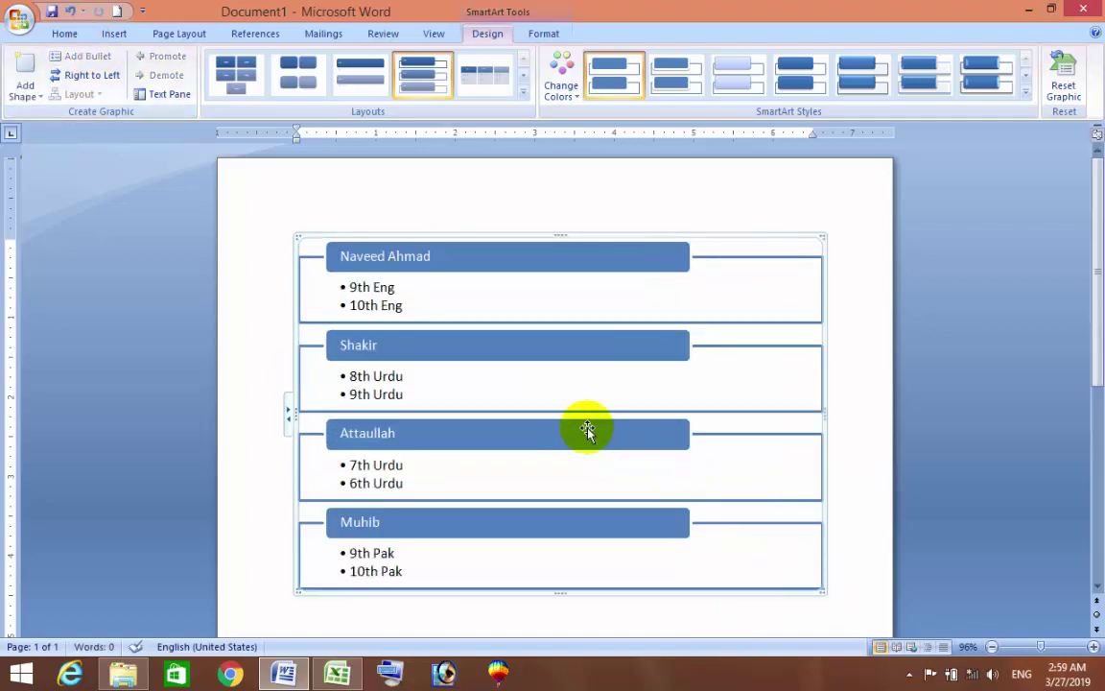
pyautogui.scroll(-3, 530, 405)
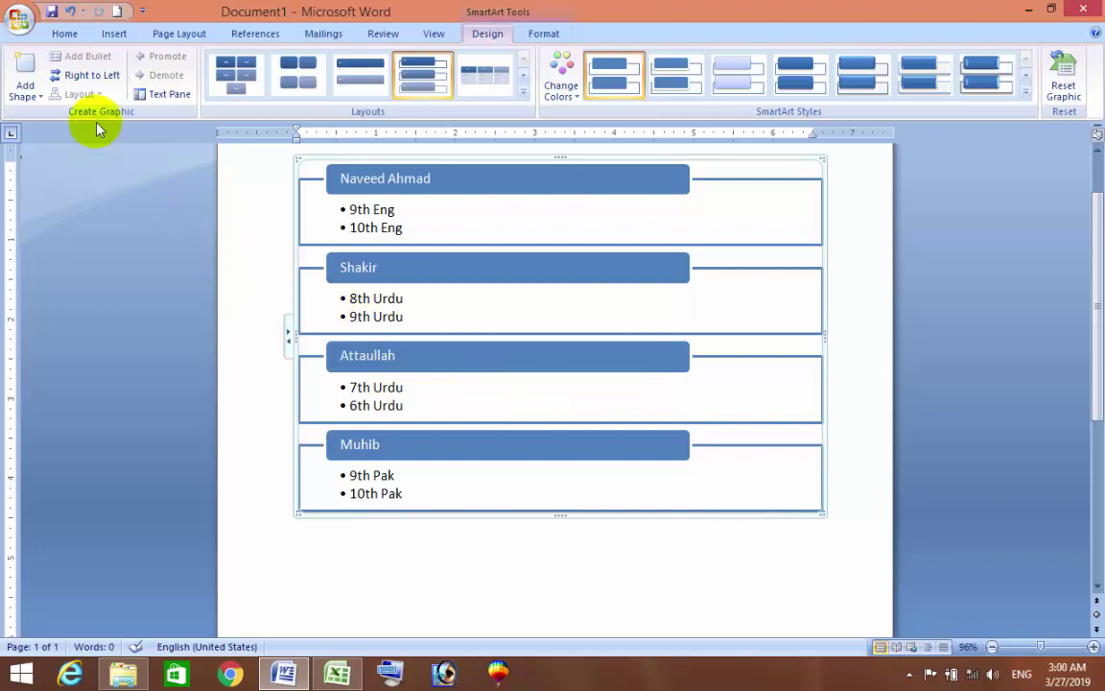
pyautogui.click(554, 42)
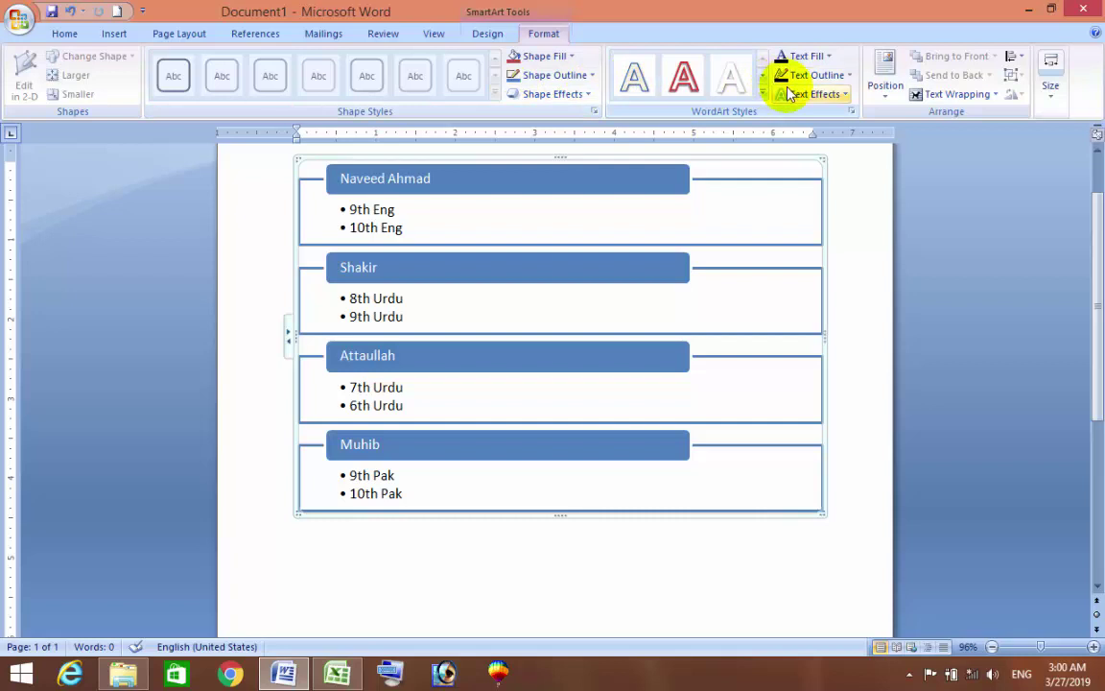
pyautogui.click(491, 34)
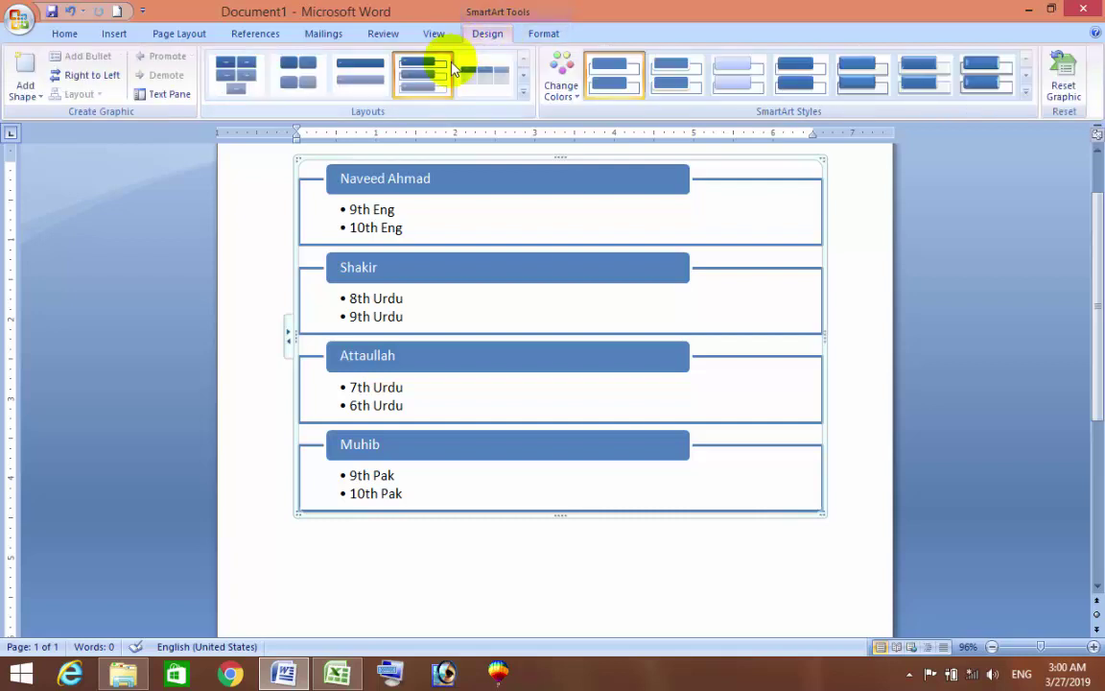
pyautogui.scroll(1, 385, 205)
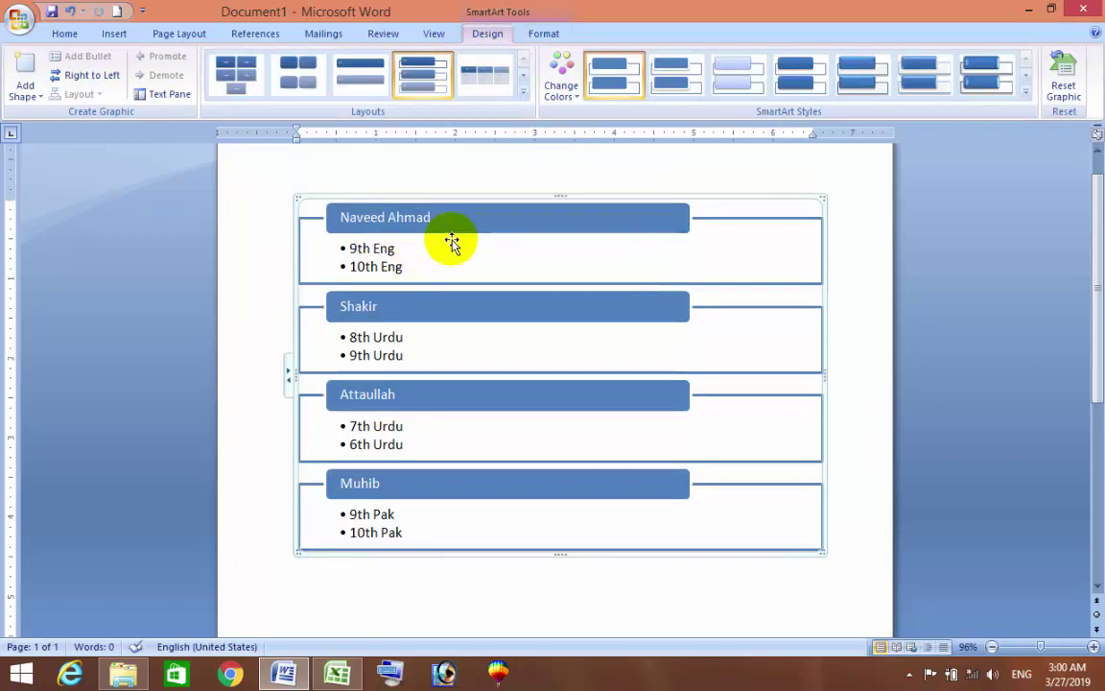
pyautogui.scroll(1, 451, 247)
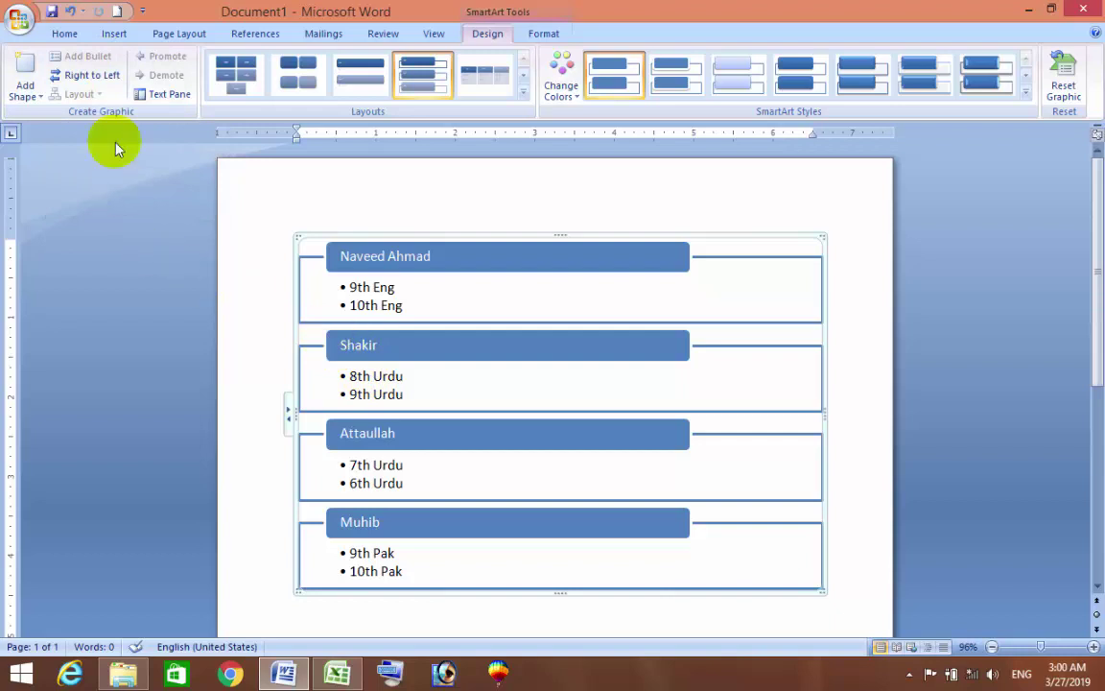
pyautogui.click(94, 81)
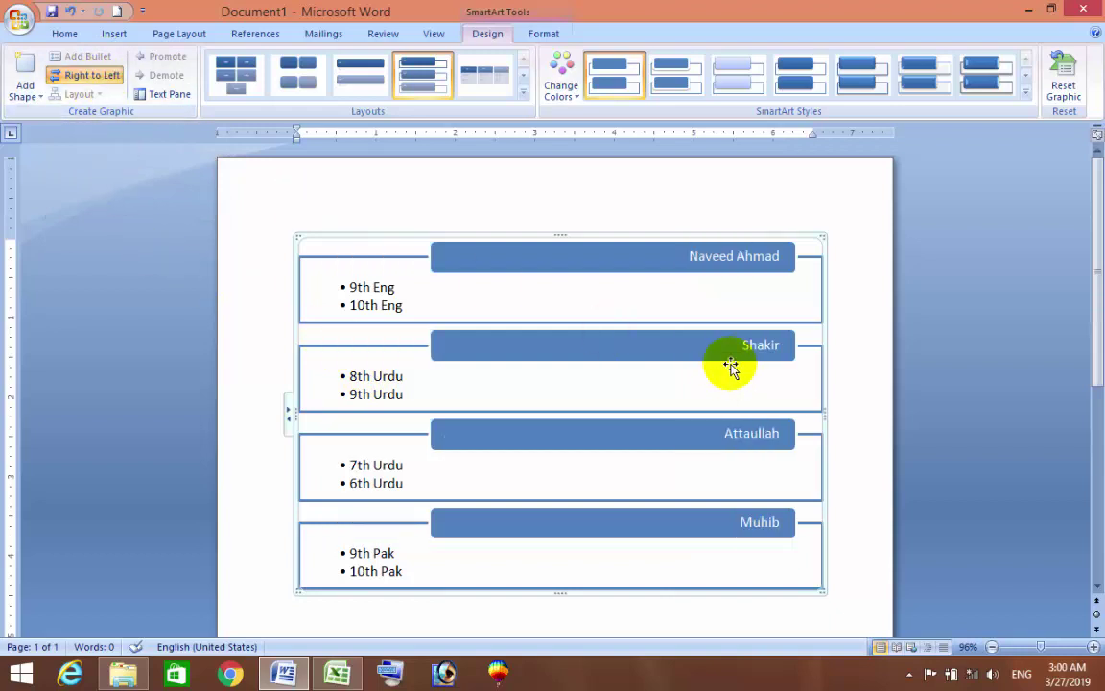
pyautogui.click(84, 75)
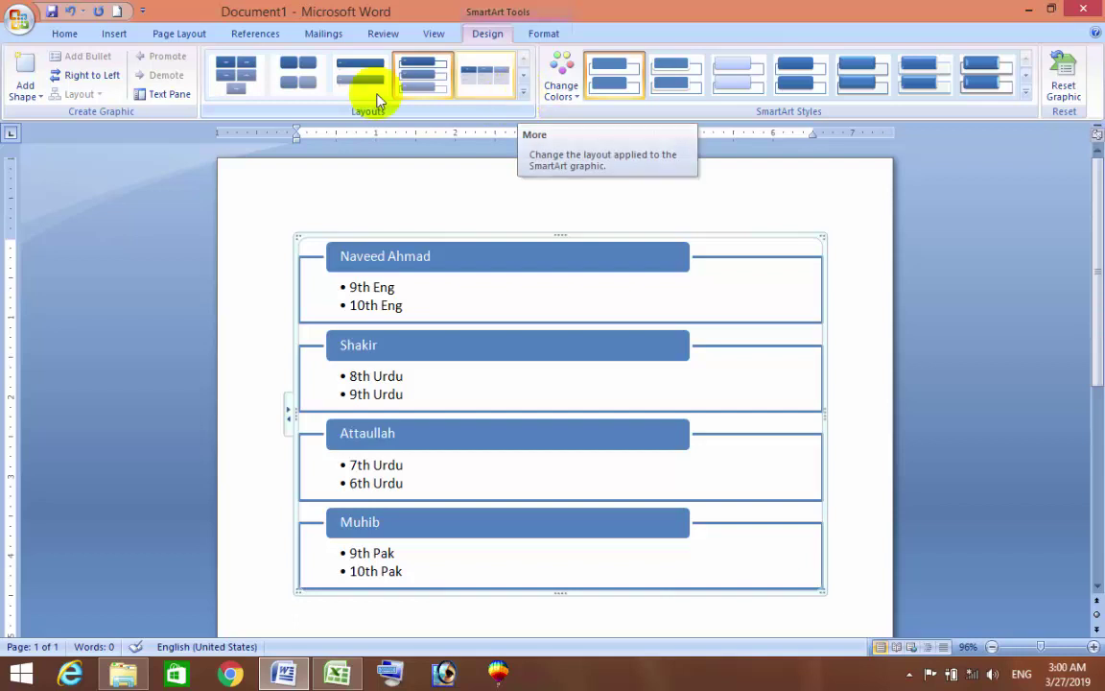
pyautogui.click(419, 251)
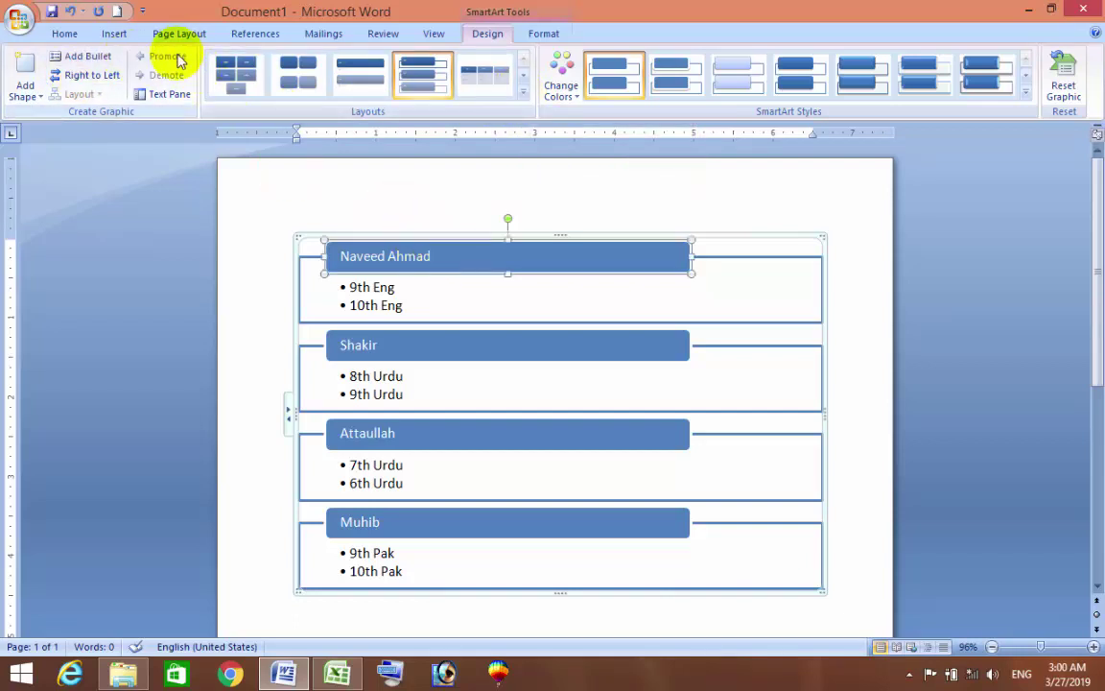
pyautogui.click(296, 234)
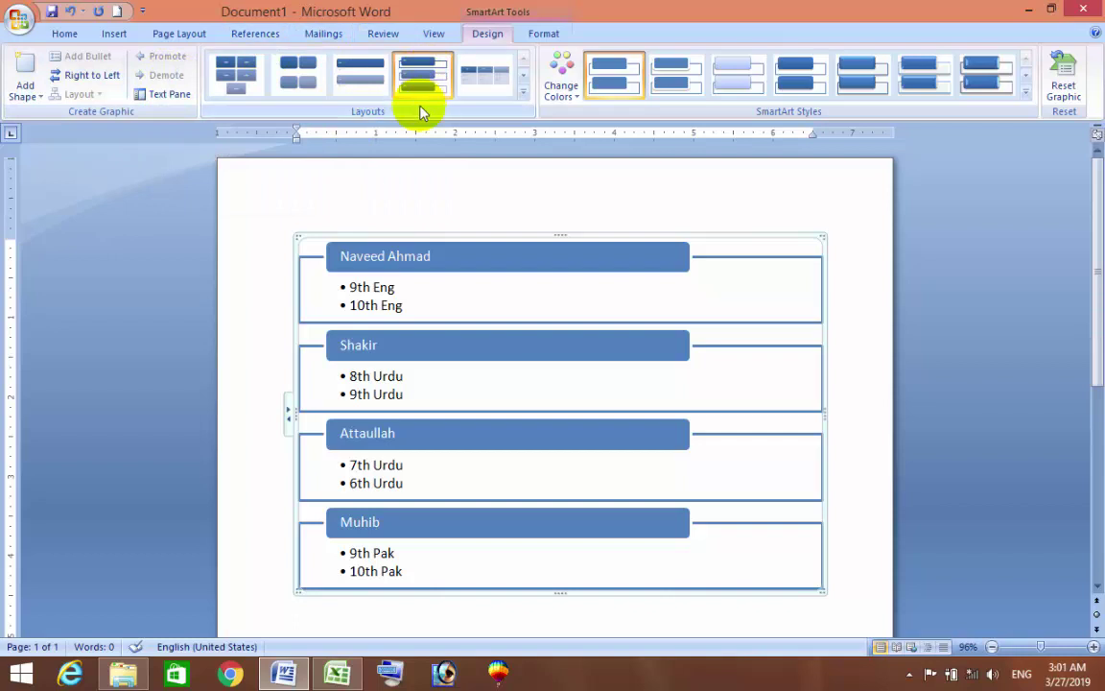
# - Review the entries in the Text Pane, close it, and expand the full Layouts gallery
pyautogui.click(165, 95)
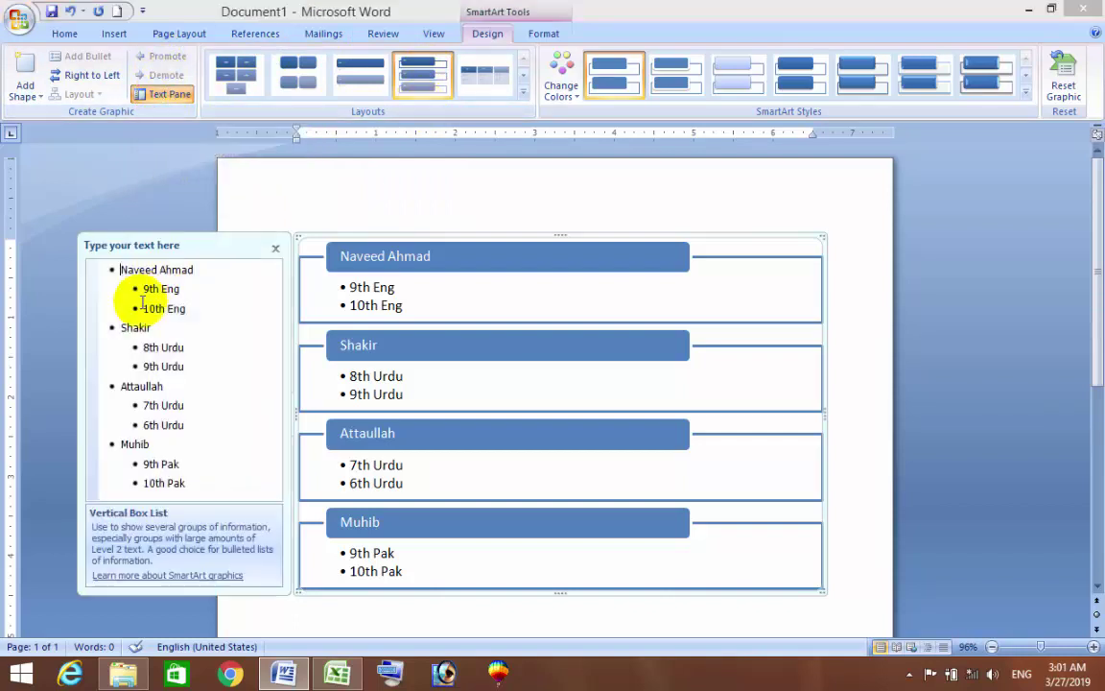
pyautogui.click(202, 270)
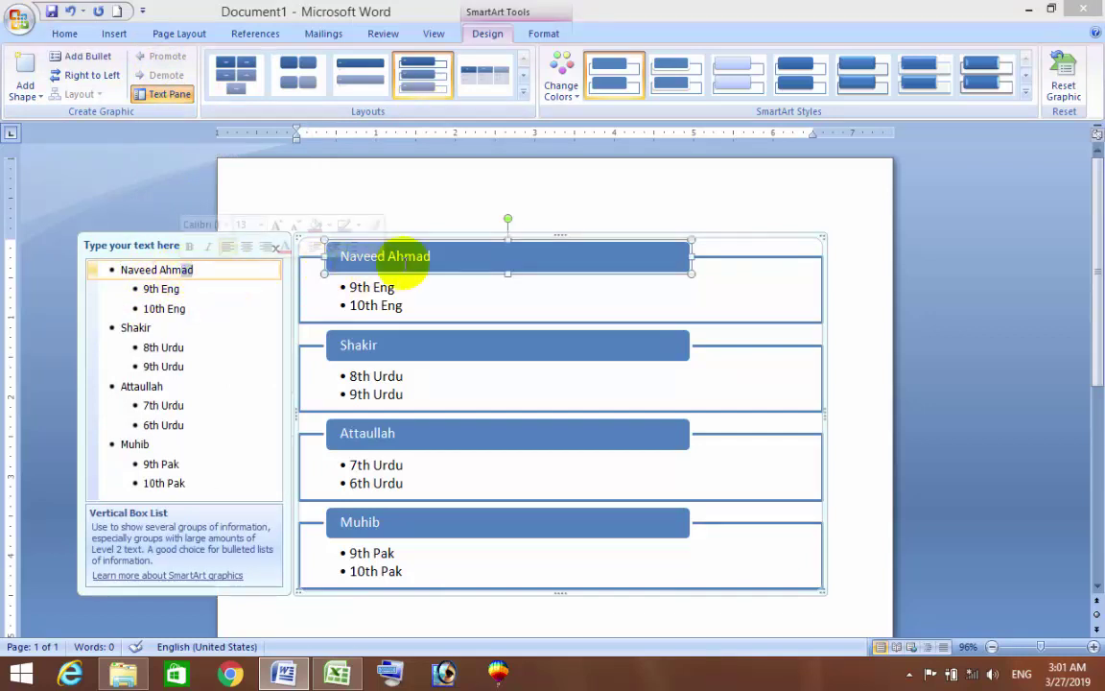
pyautogui.click(434, 261)
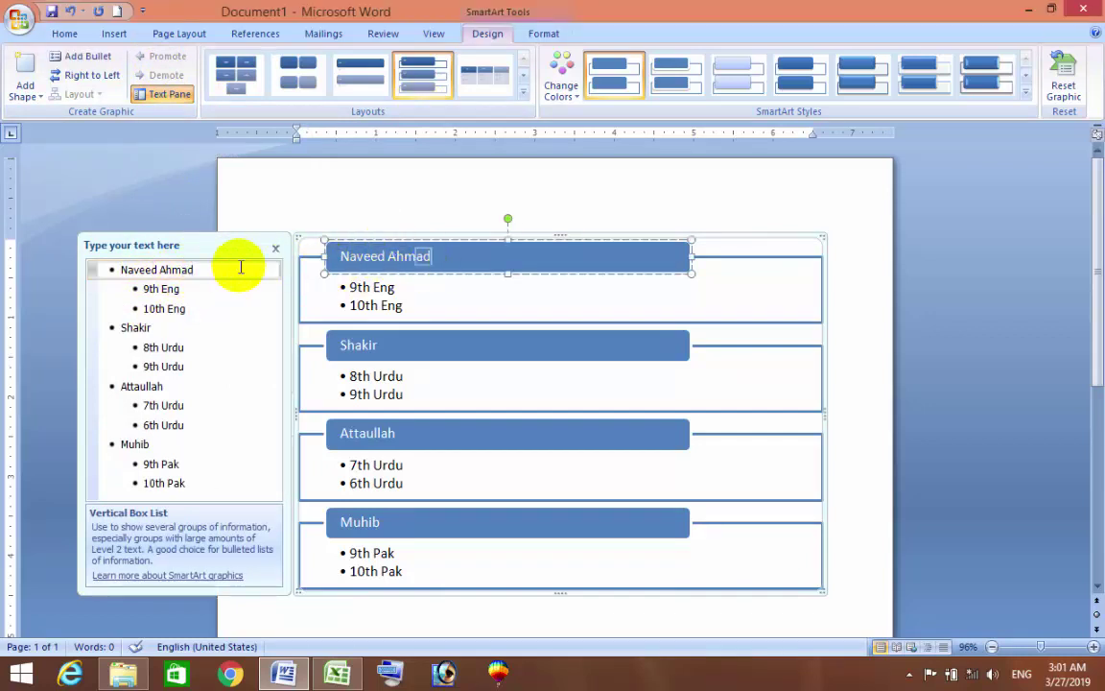
pyautogui.click(148, 290)
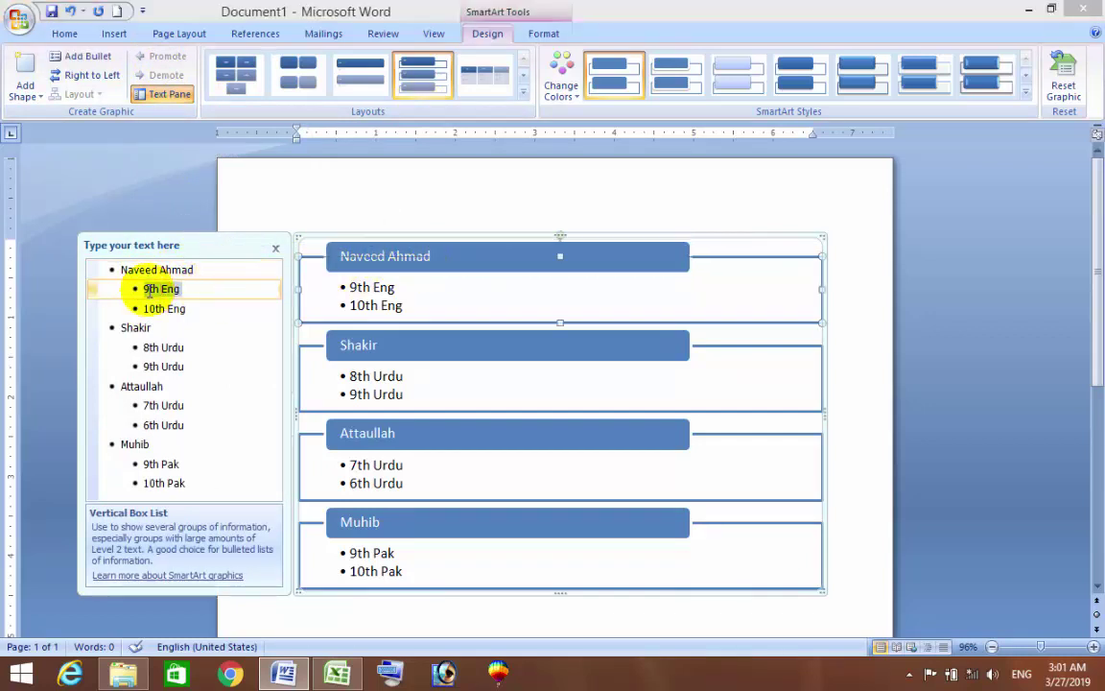
pyautogui.click(157, 289)
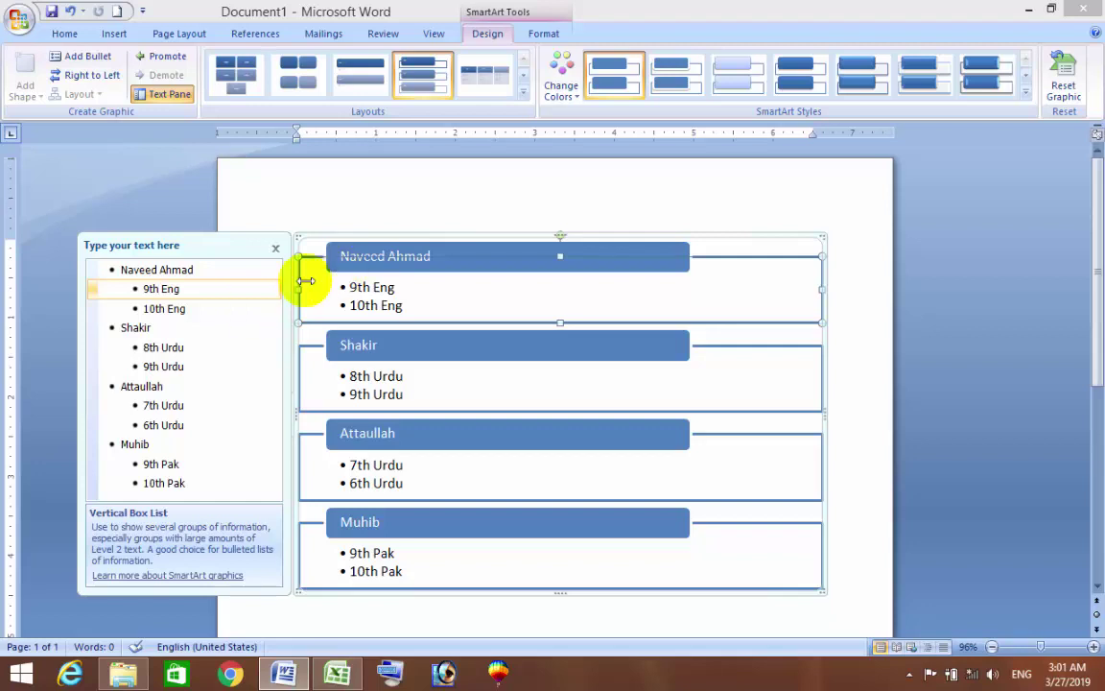
pyautogui.click(236, 289)
pyautogui.click(276, 249)
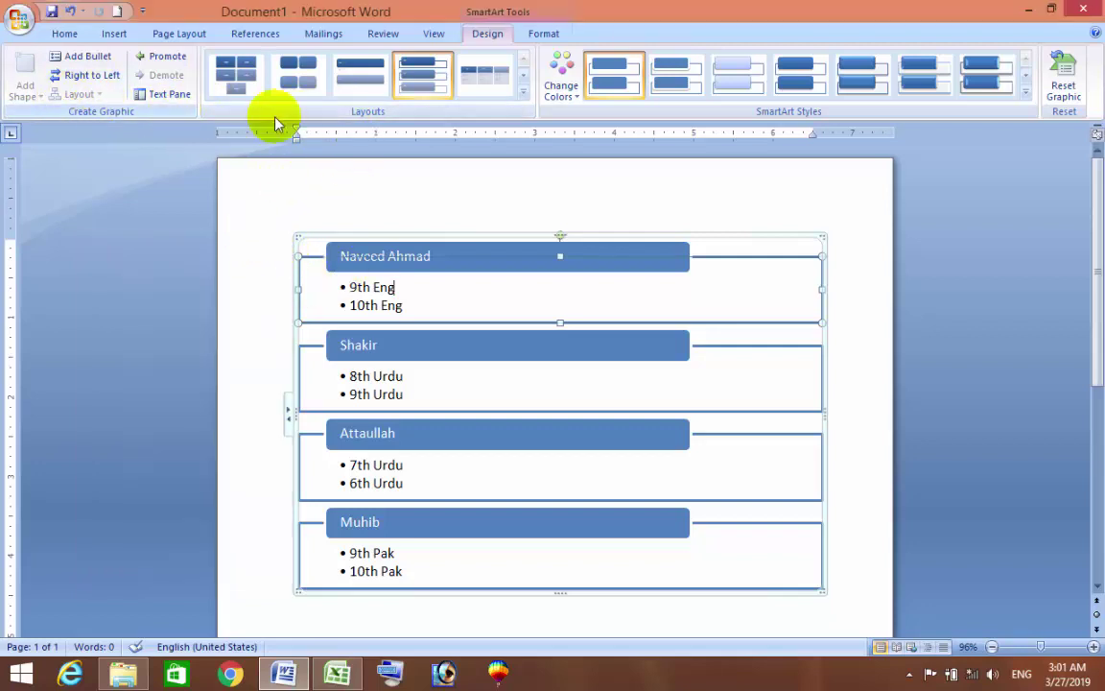
pyautogui.click(521, 89)
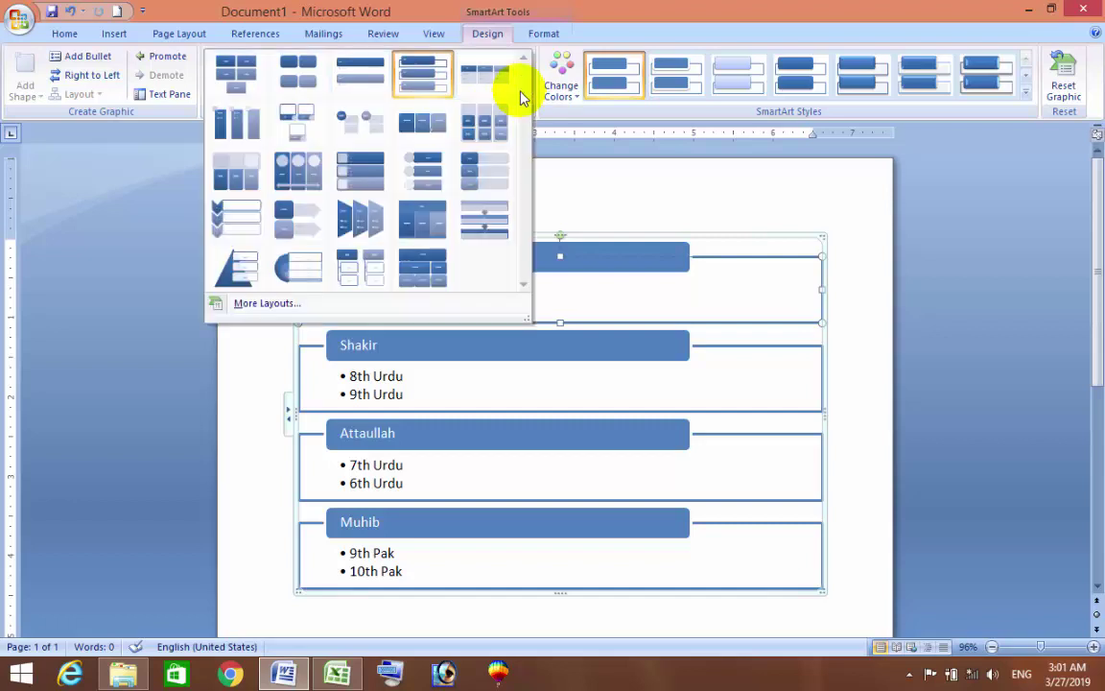
# - Try the Vertical Chevron List and nested-arc layouts, then reopen the full Layouts gallery
pyautogui.click(242, 211)
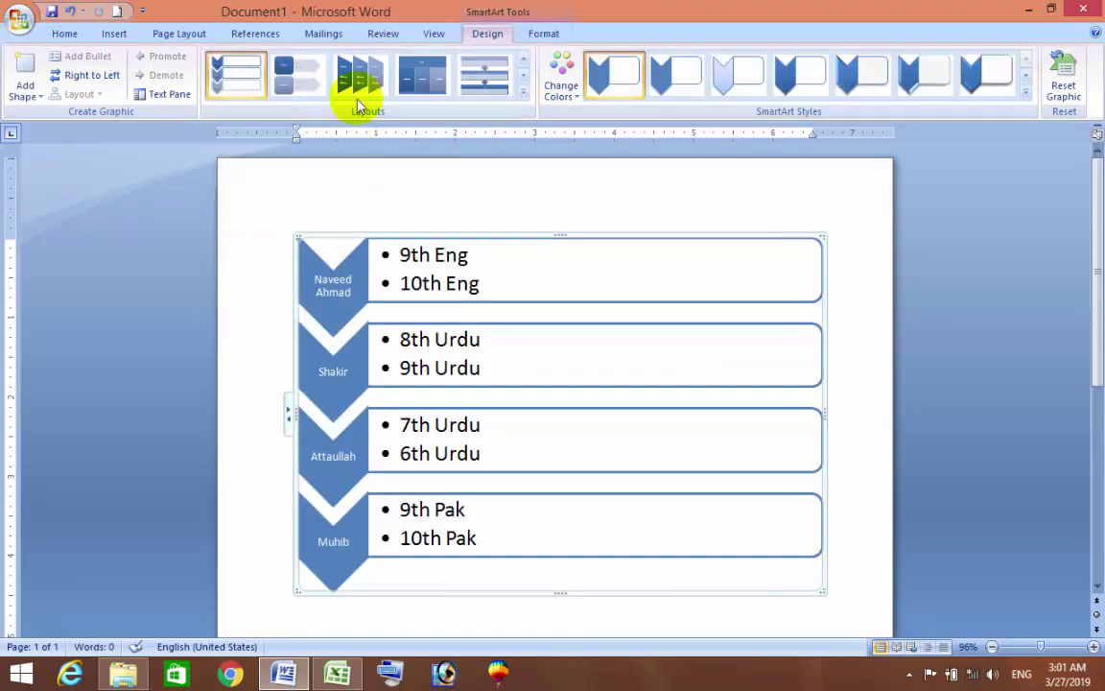
pyautogui.click(312, 84)
pyautogui.click(525, 95)
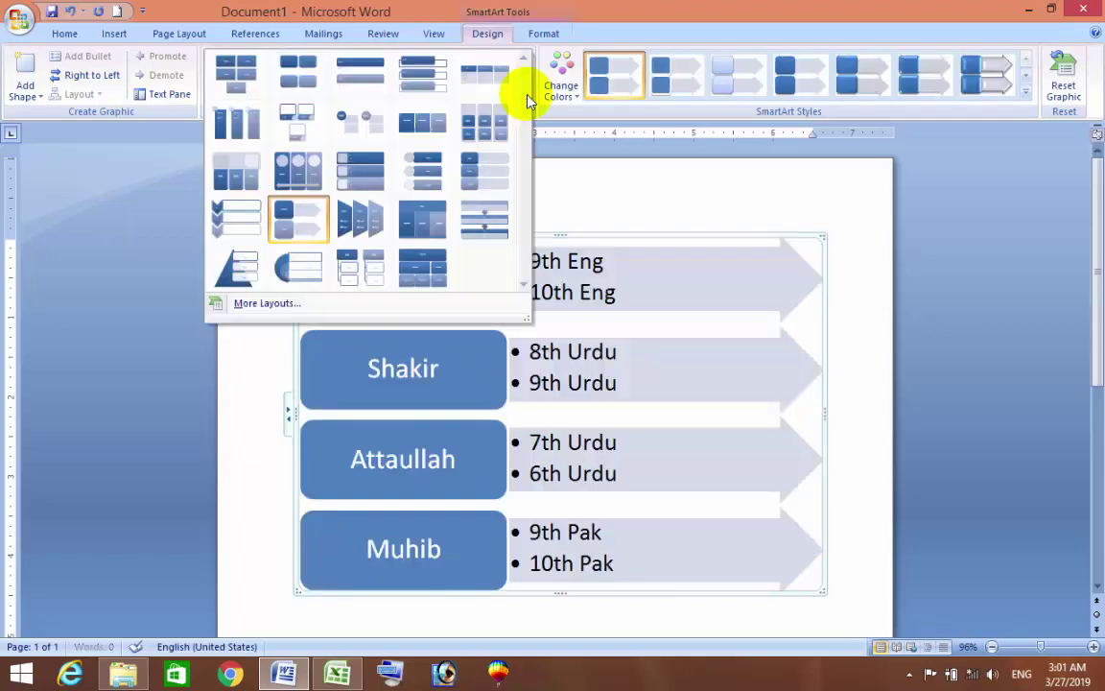
pyautogui.click(297, 267)
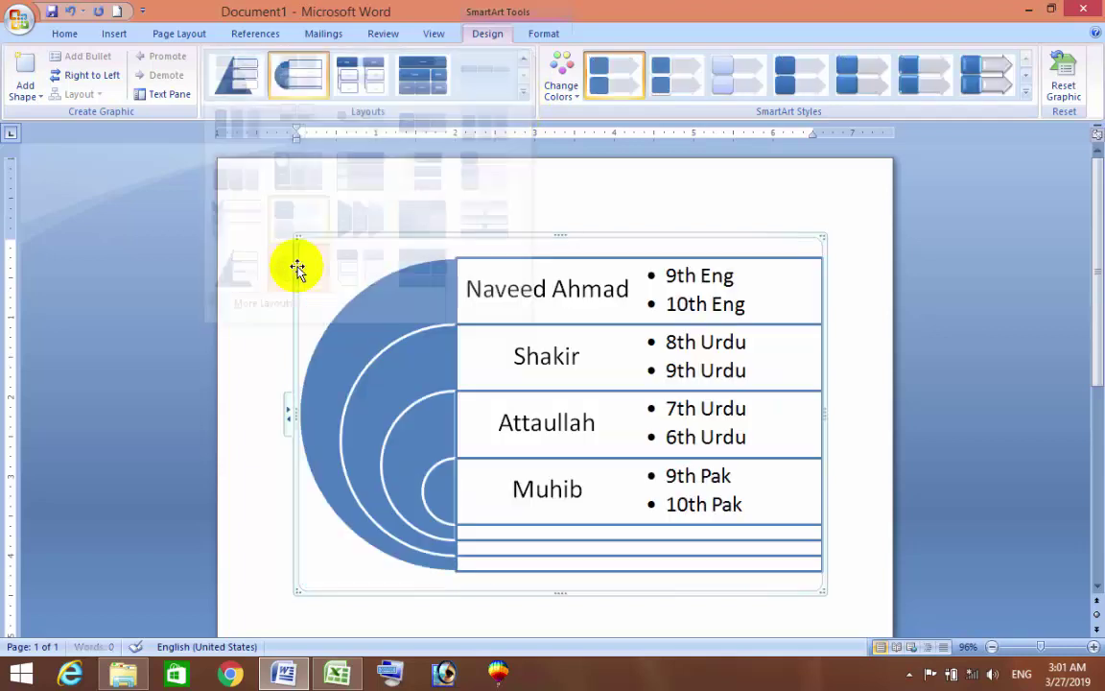
pyautogui.click(522, 93)
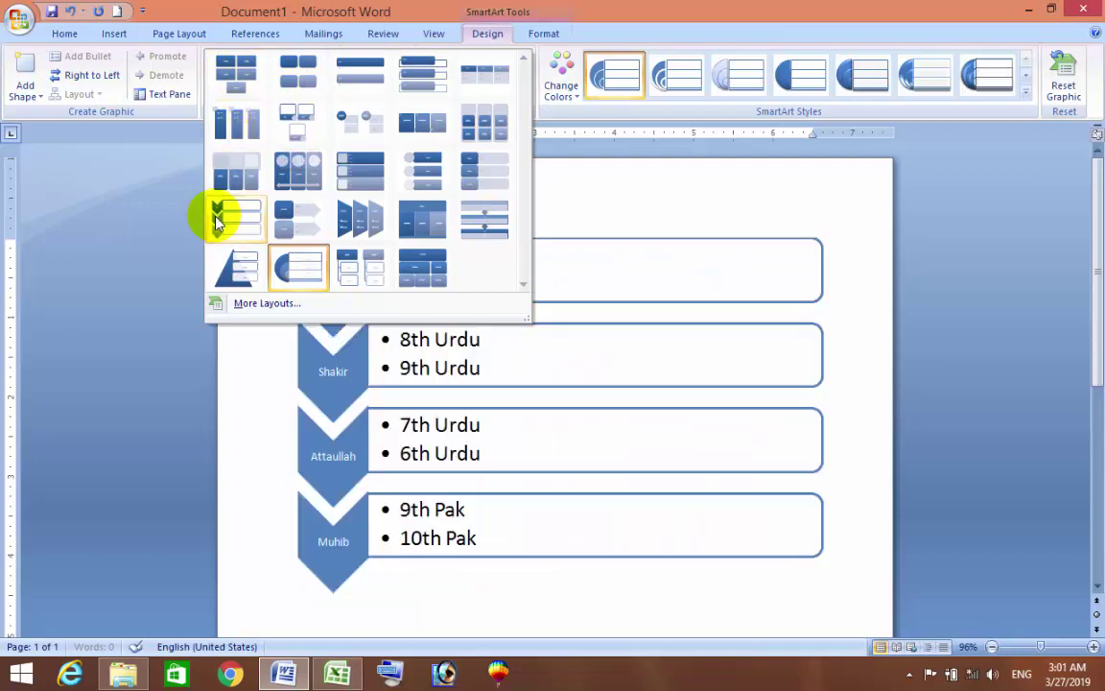
# - Reapply Hierarchy List, add and then delete an extra box after 10th Eng, and open the layouts gallery
pyautogui.click(355, 268)
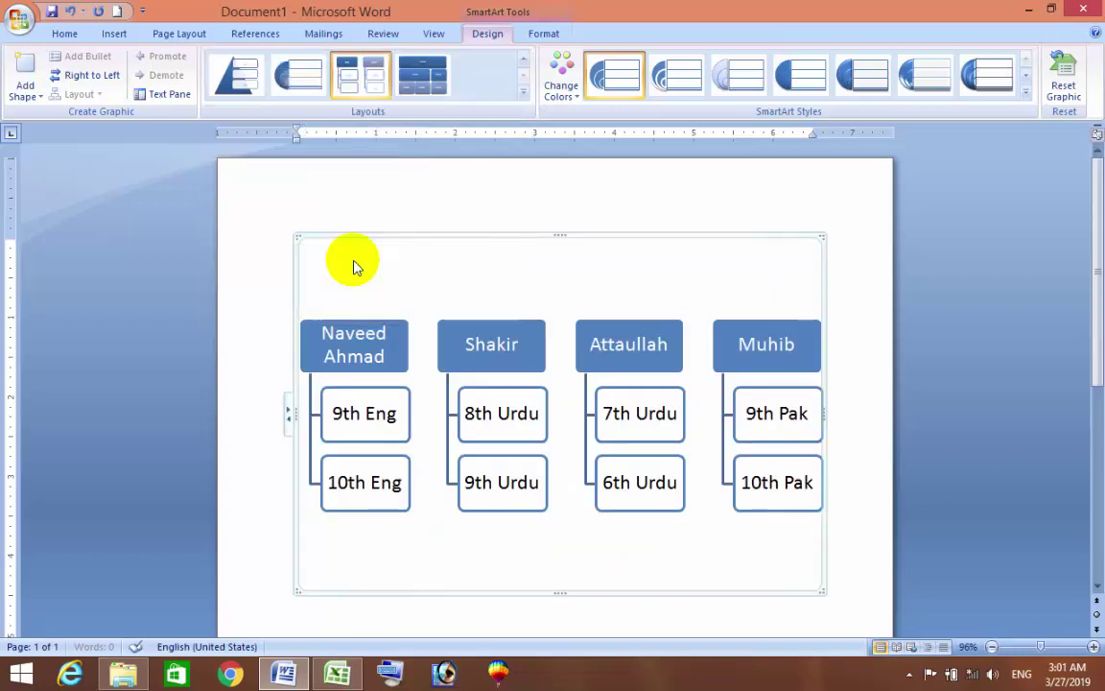
pyautogui.click(350, 502)
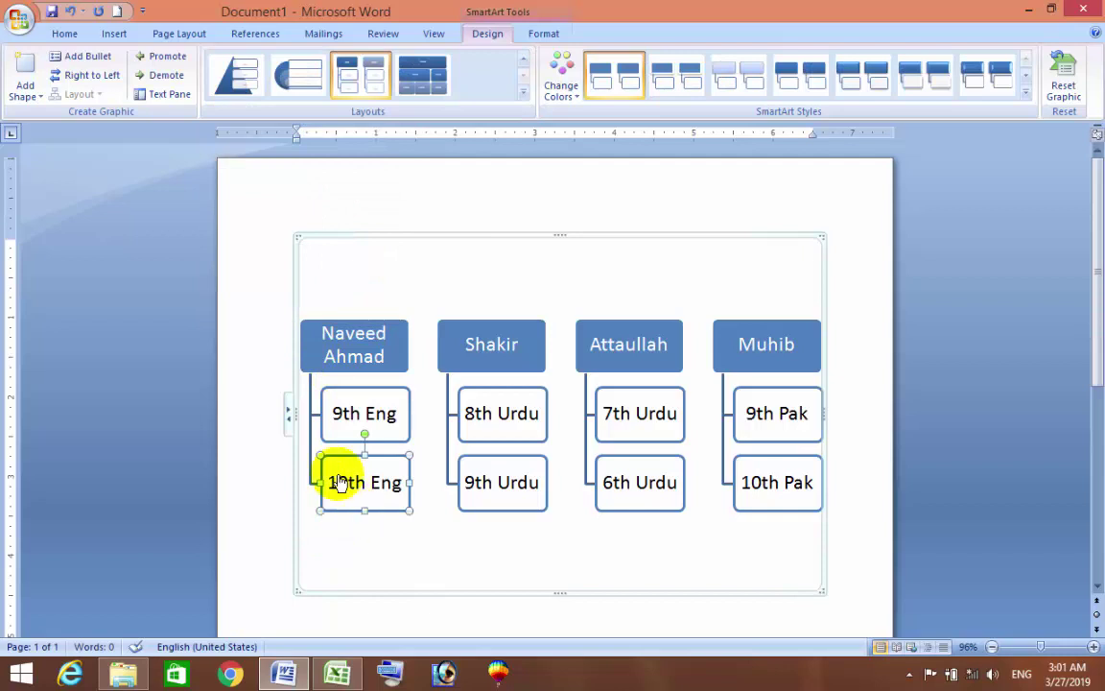
pyautogui.click(37, 93)
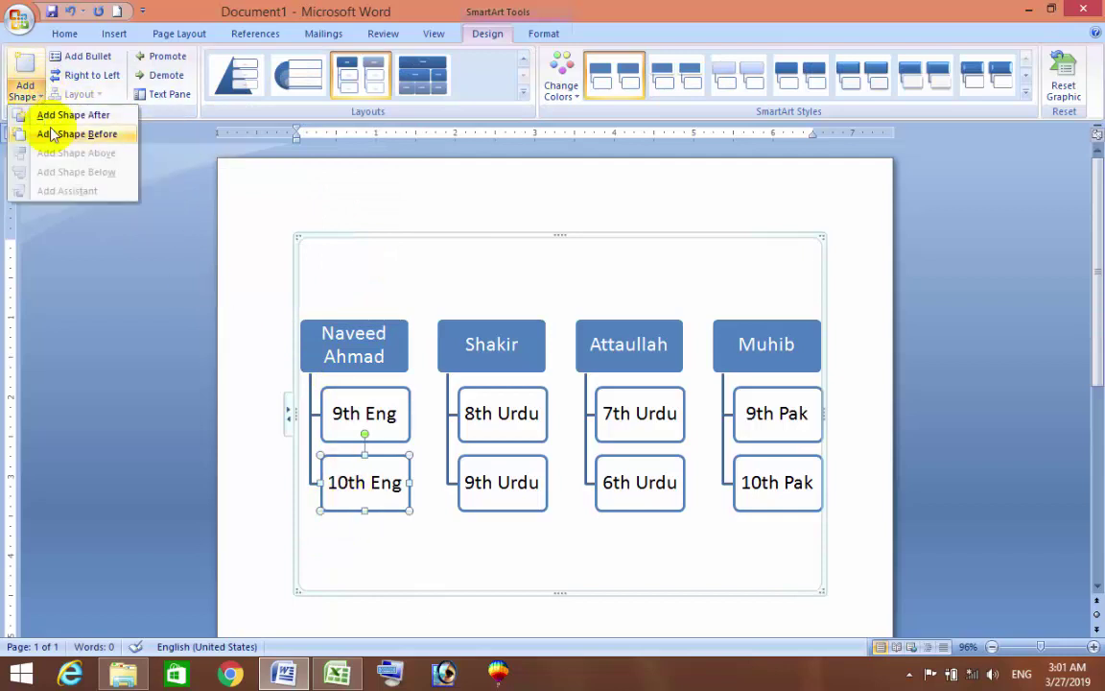
pyautogui.click(67, 115)
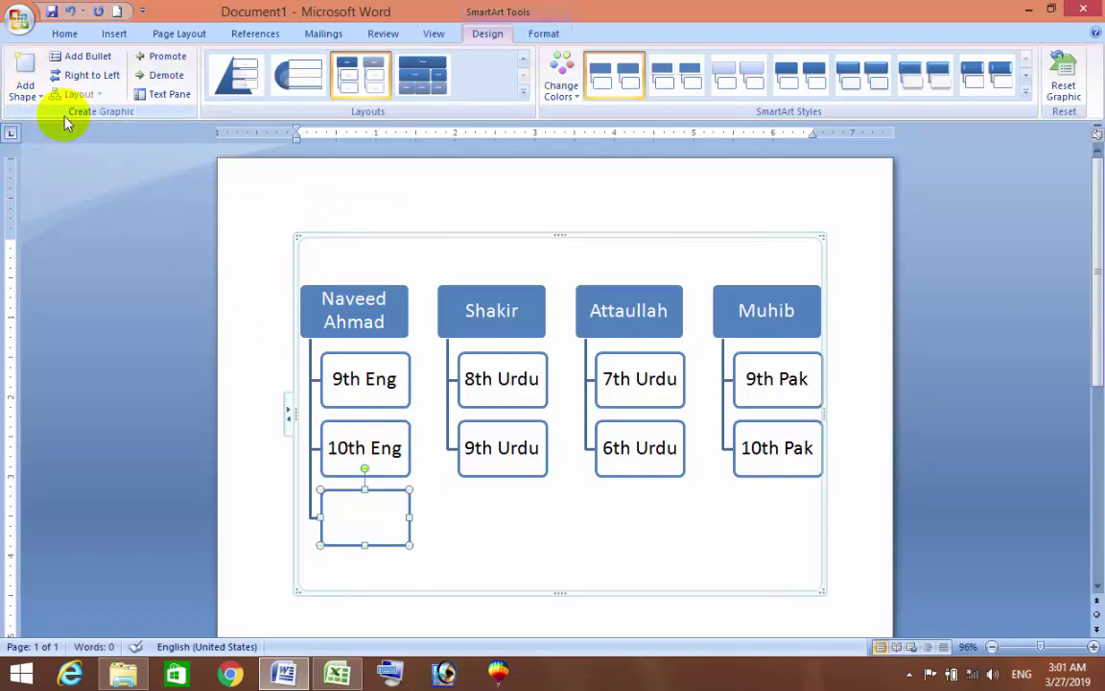
pyautogui.press('Delete')
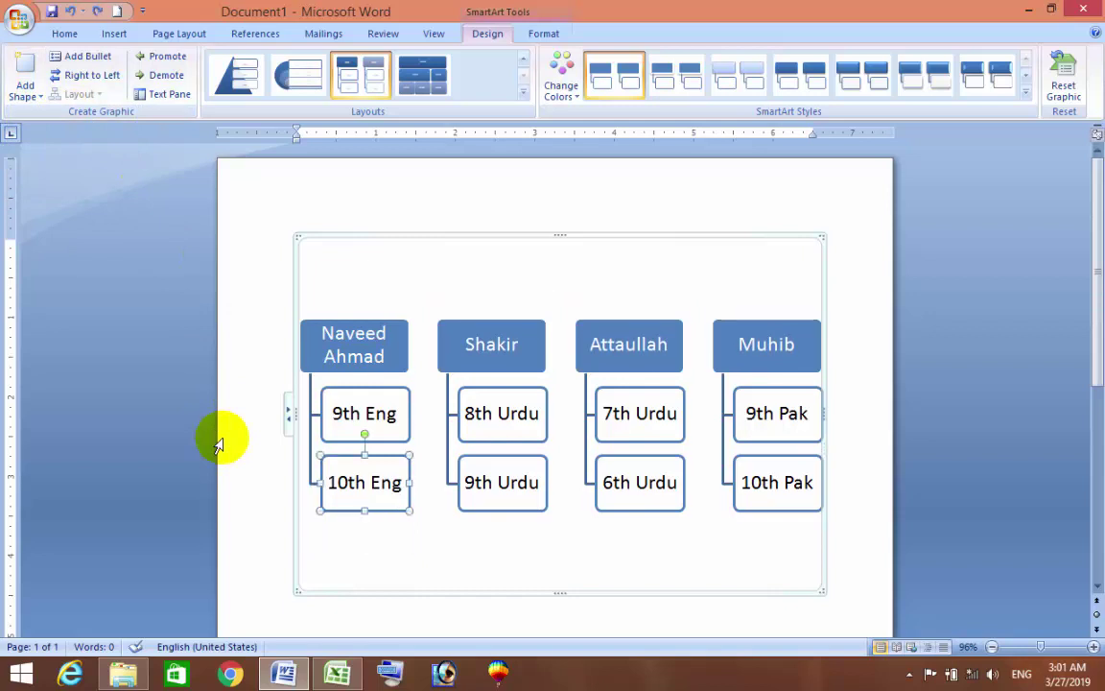
pyautogui.click(523, 92)
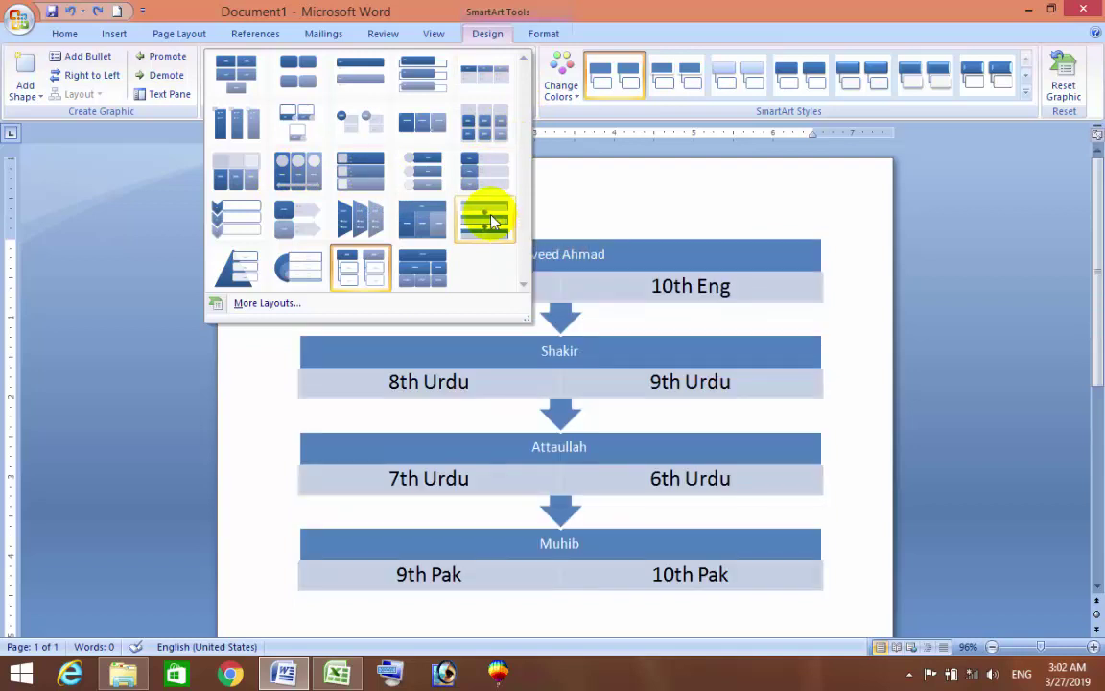
# - Apply the Picture List layout and insert portraits into the first two photo slots
pyautogui.click(237, 172)
pyautogui.click(367, 316)
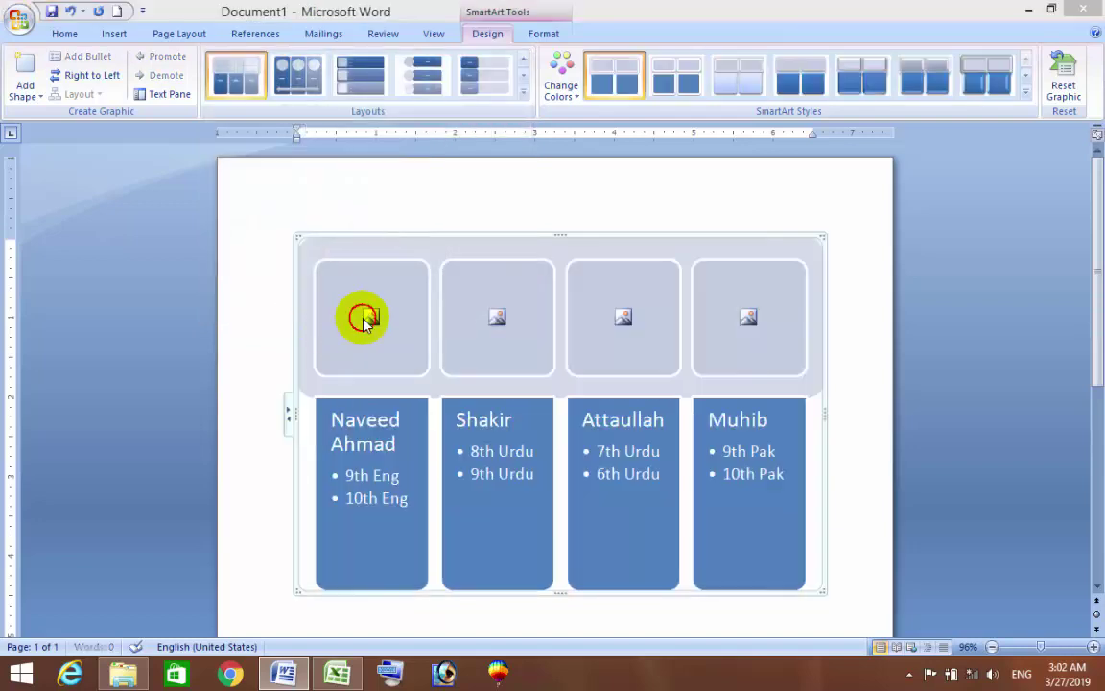
pyautogui.click(338, 419)
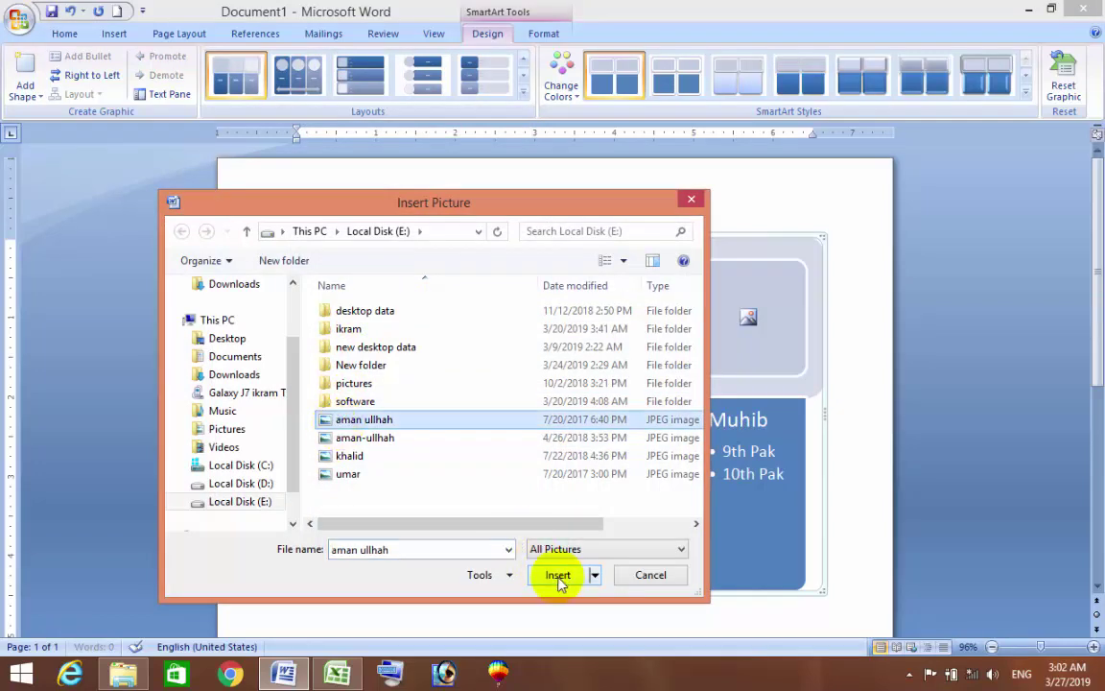
pyautogui.click(557, 575)
pyautogui.click(505, 316)
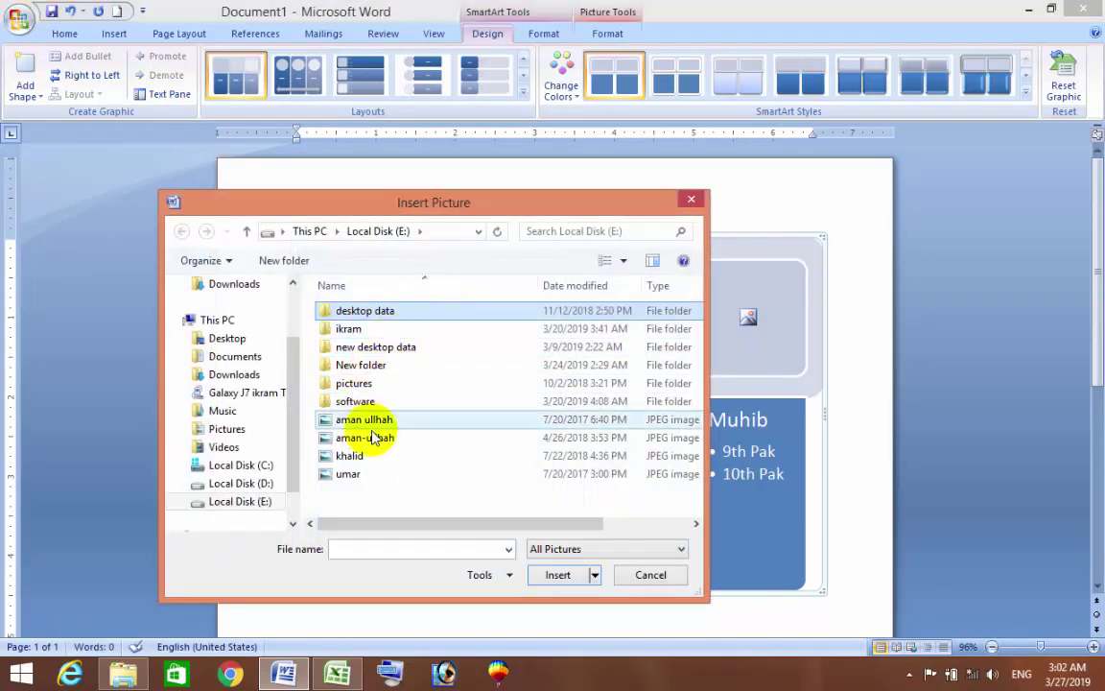
pyautogui.click(374, 437)
pyautogui.click(349, 455)
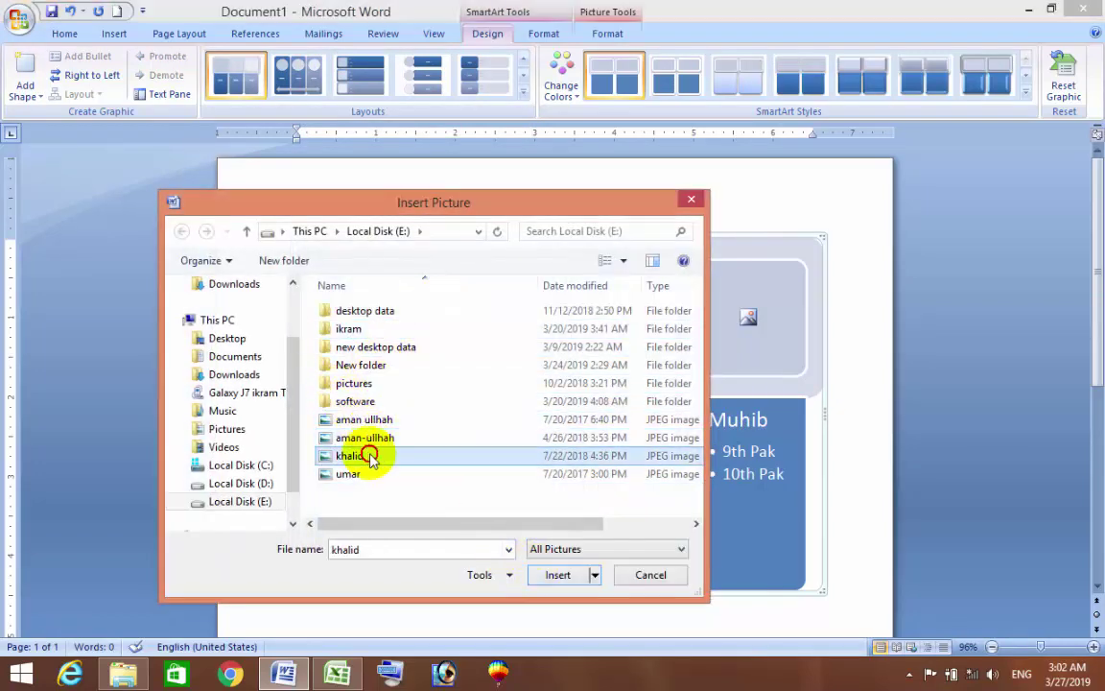
pyautogui.click(551, 574)
# - Insert portraits into the fourth and third photo slots
pyautogui.click(600, 301)
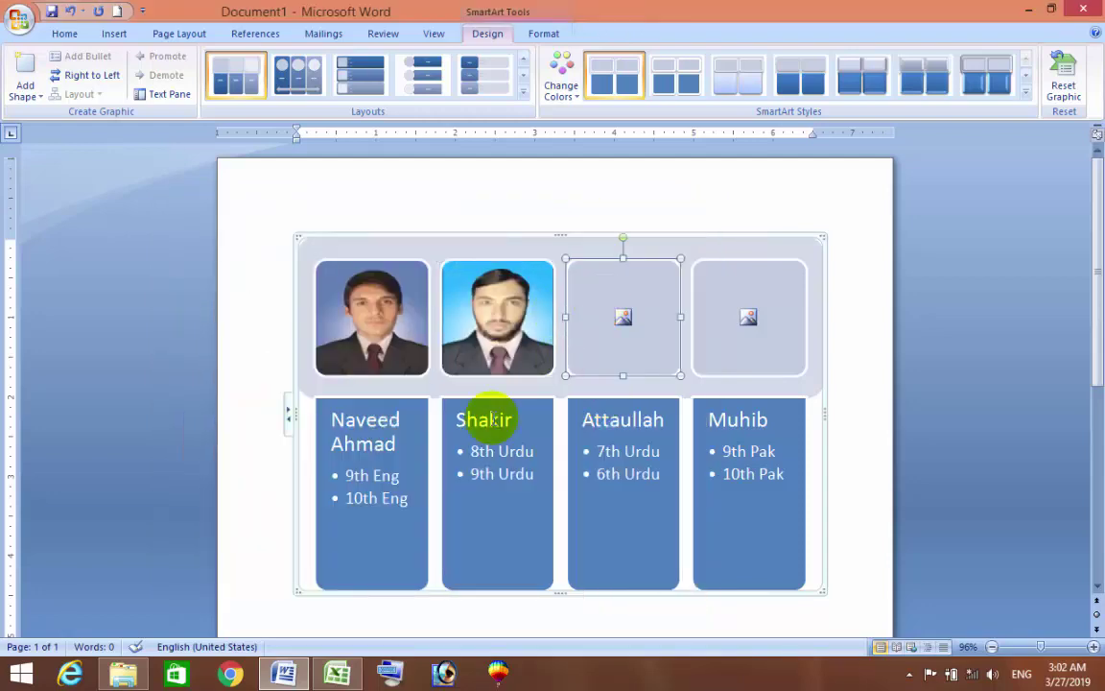
pyautogui.click(732, 314)
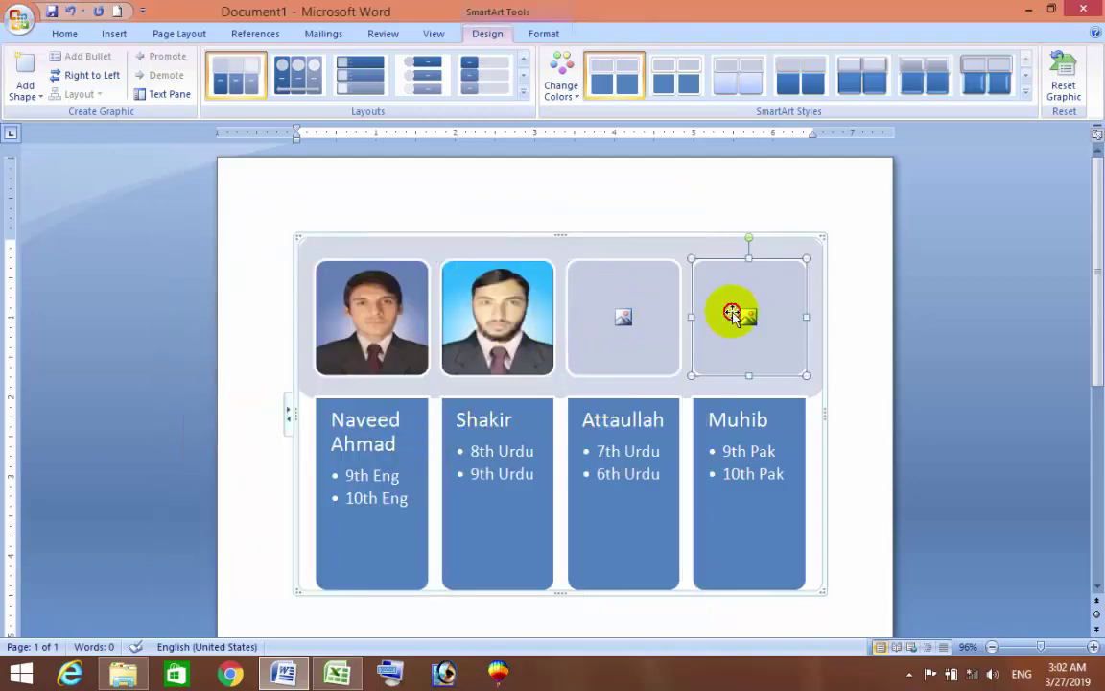
pyautogui.click(749, 316)
pyautogui.click(350, 473)
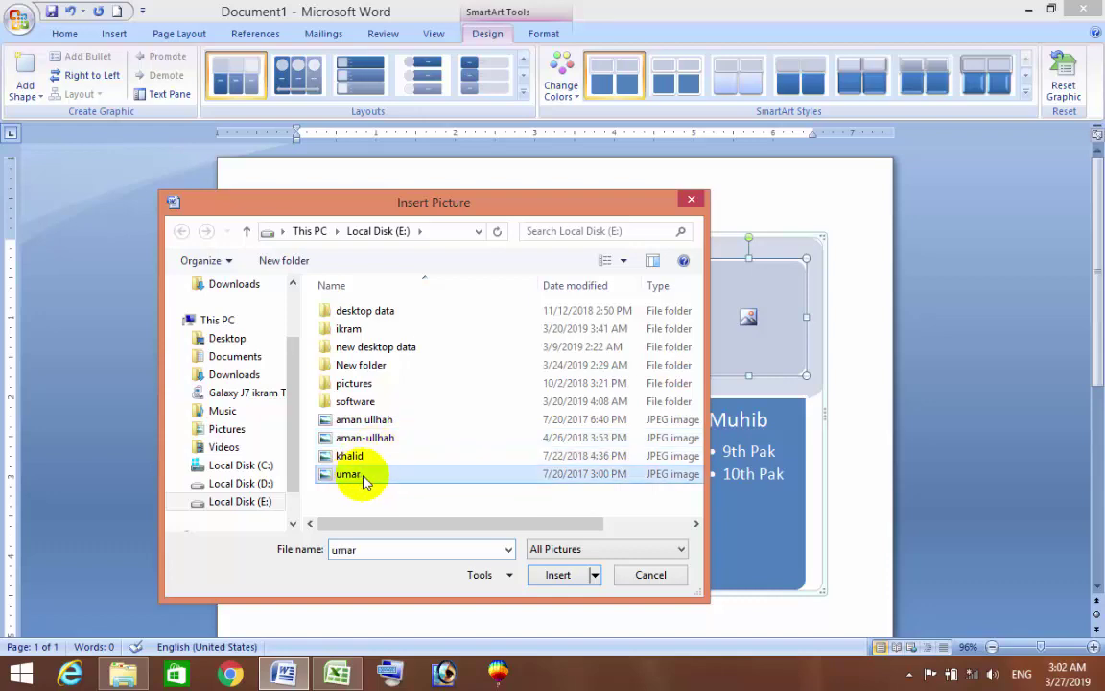
pyautogui.click(573, 575)
pyautogui.click(622, 316)
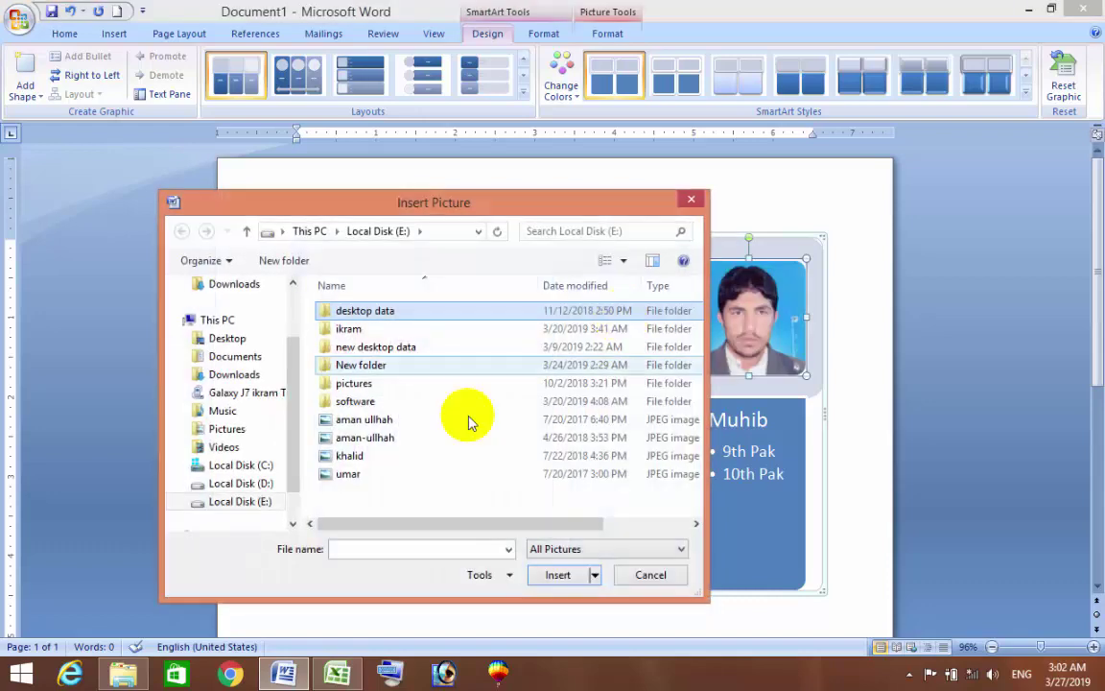
pyautogui.click(363, 457)
pyautogui.click(551, 575)
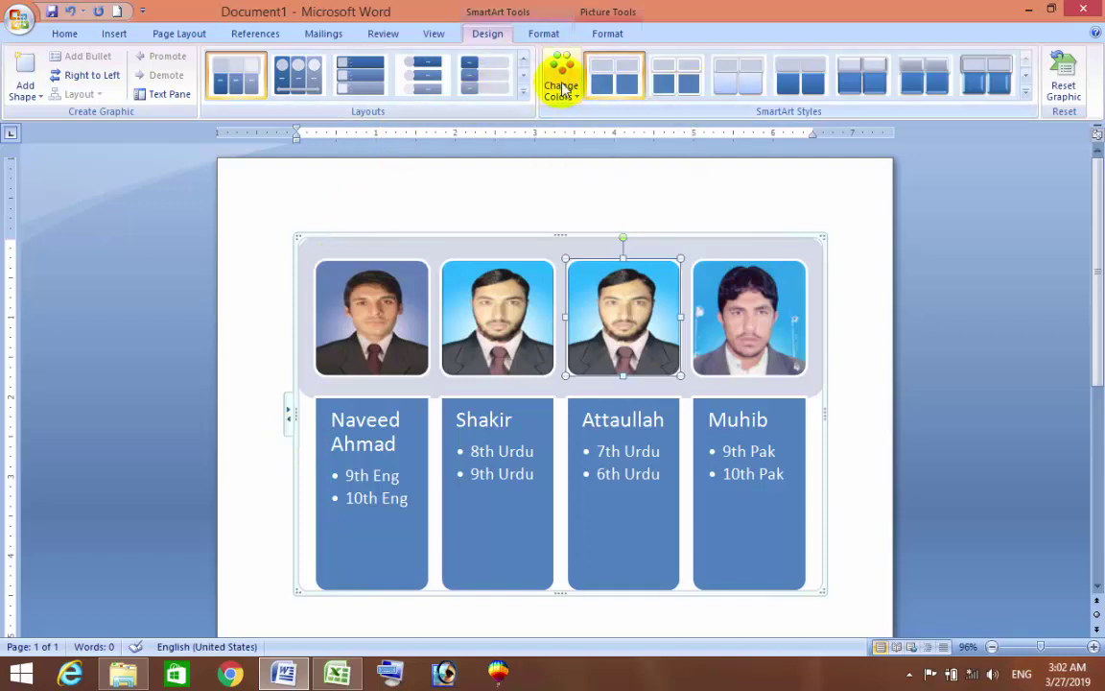
# - Apply the first Colorful scheme (red, green, purple, teal) and a 3-D SmartArt style
pyautogui.click(562, 87)
pyautogui.click(580, 215)
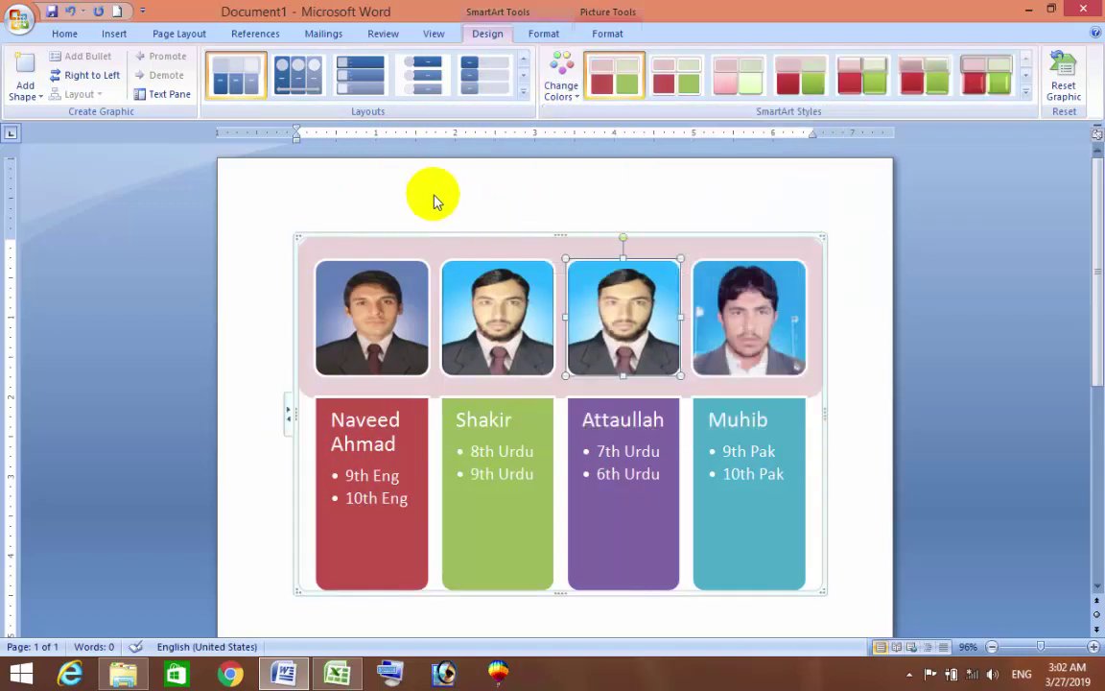
pyautogui.click(1025, 92)
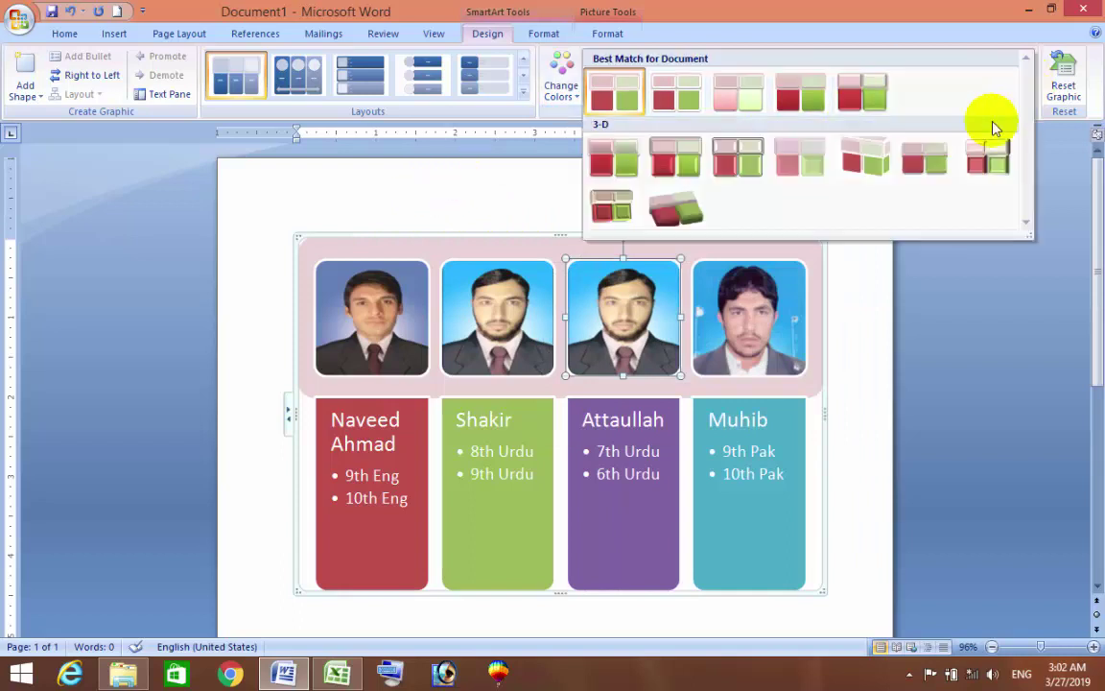
pyautogui.click(678, 205)
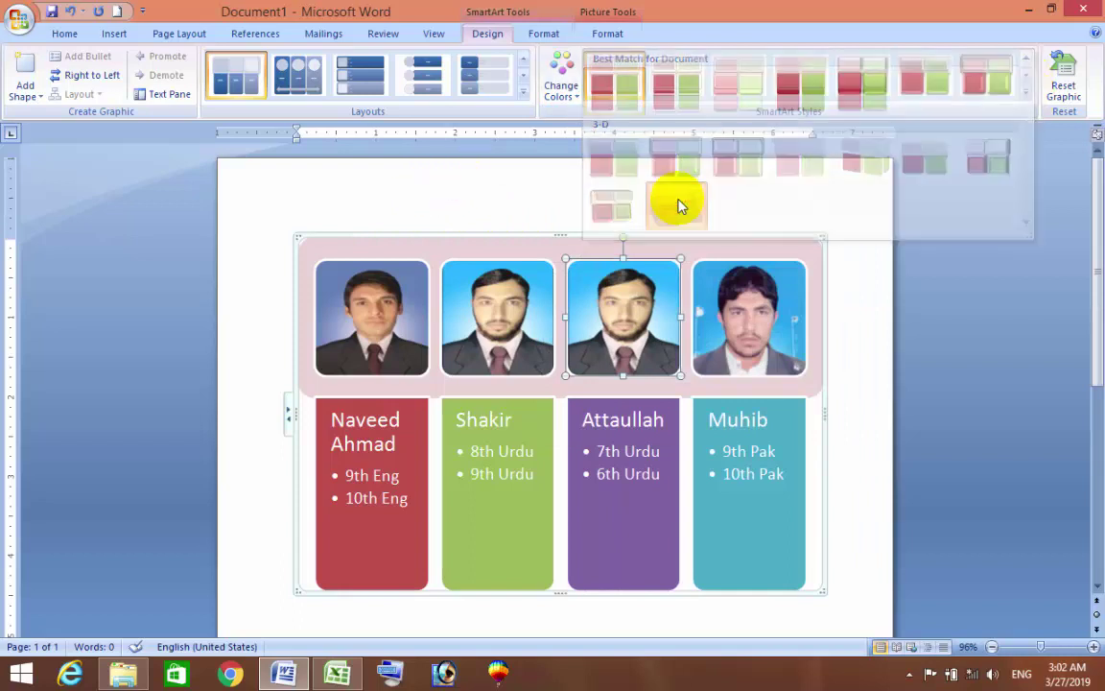
pyautogui.click(1026, 92)
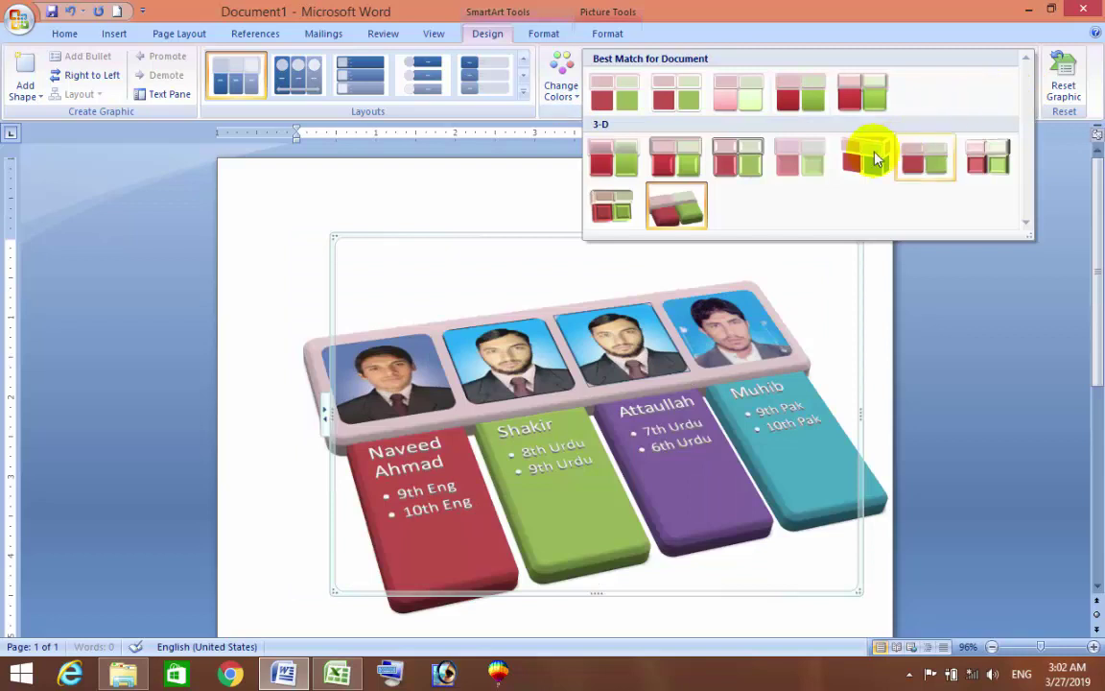
pyautogui.click(875, 160)
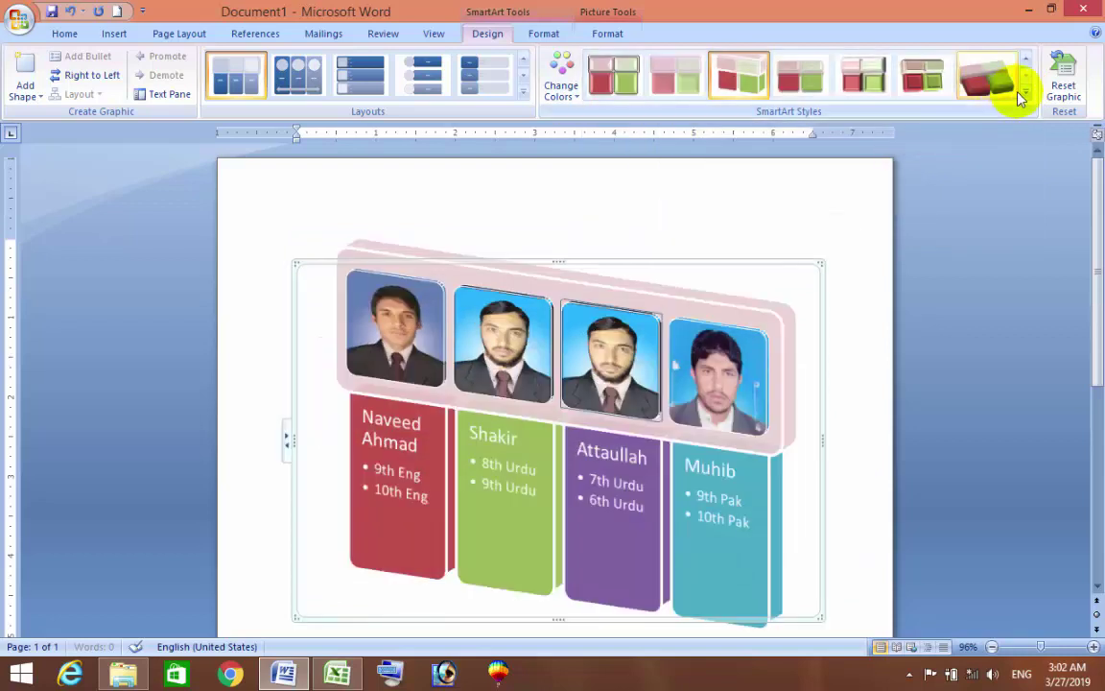
pyautogui.click(753, 77)
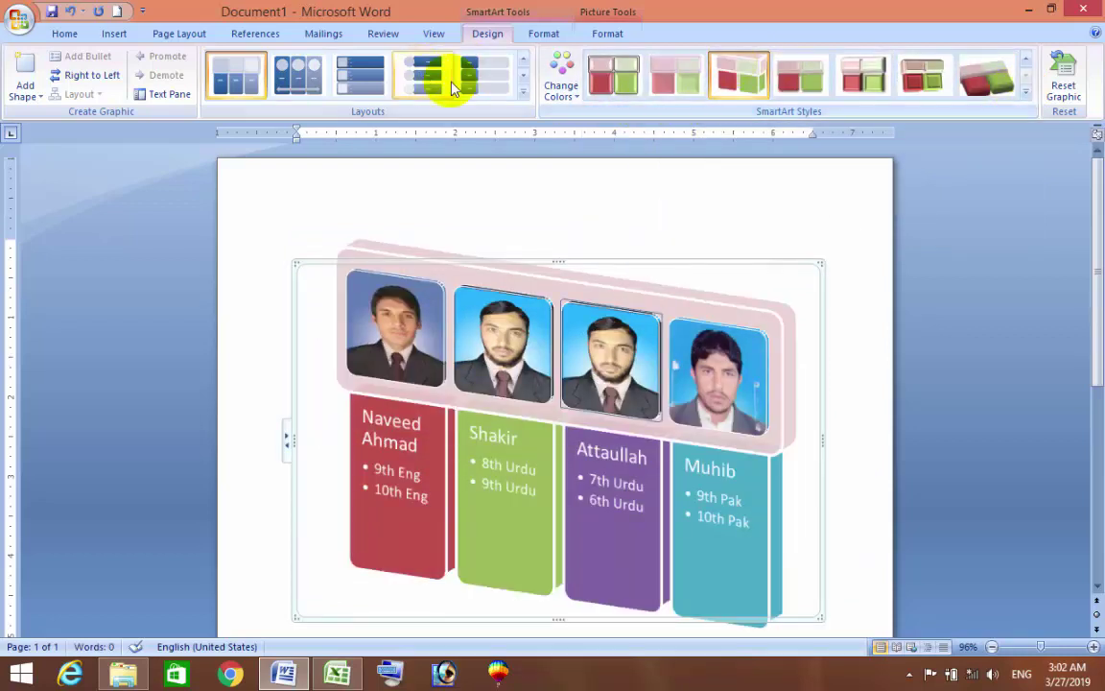
# - Return the diagram to the Hierarchy List layout after trying and undoing a circle-and-arrow photo layout
pyautogui.click(523, 92)
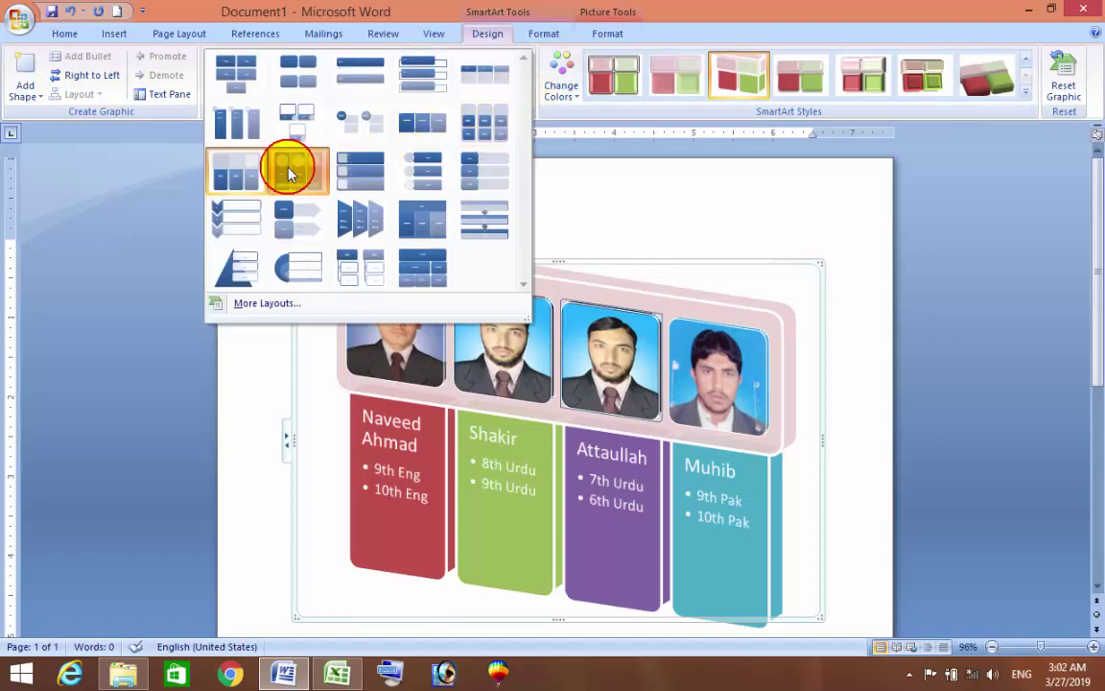
pyautogui.click(286, 167)
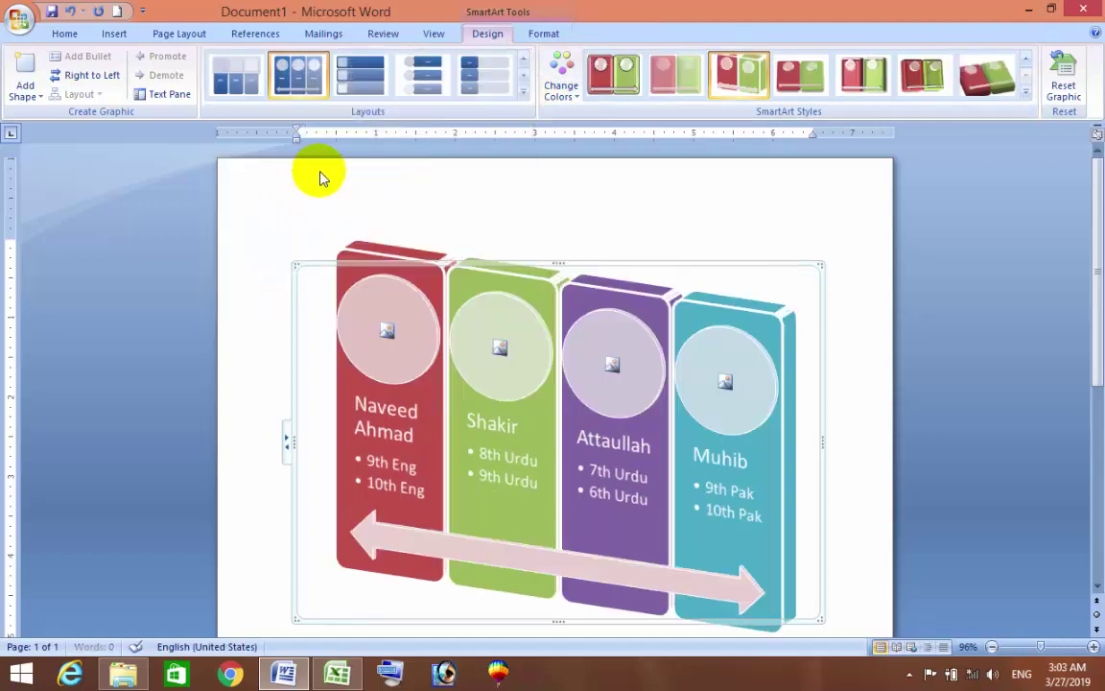
pyautogui.hotkey('ctrl', 'z')
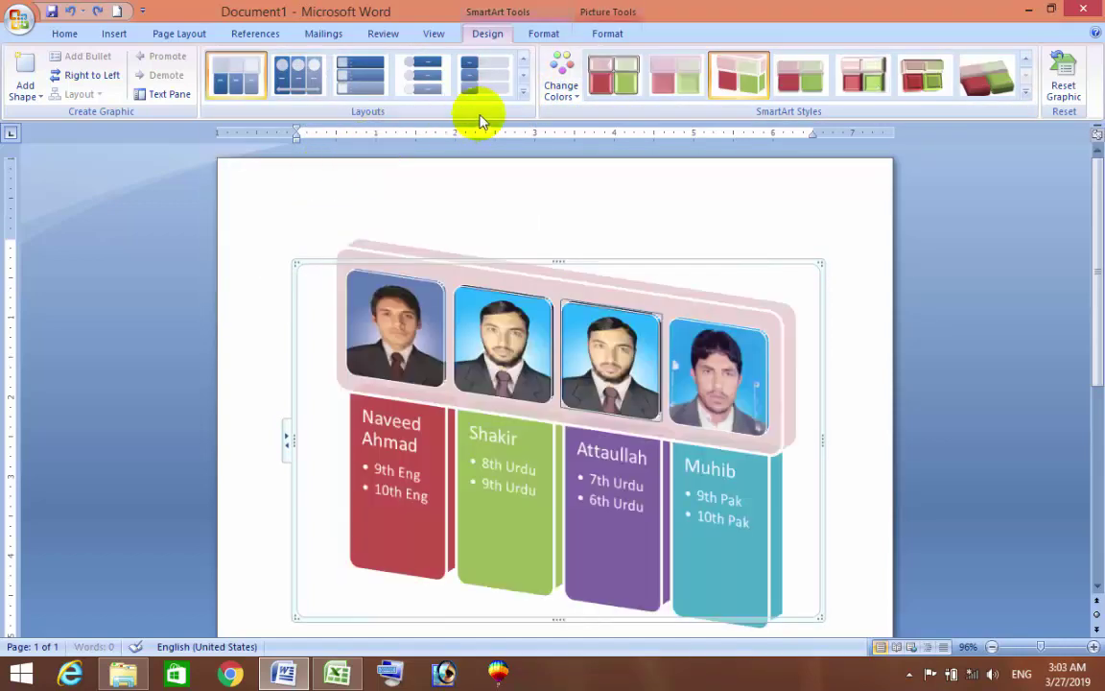
pyautogui.click(522, 94)
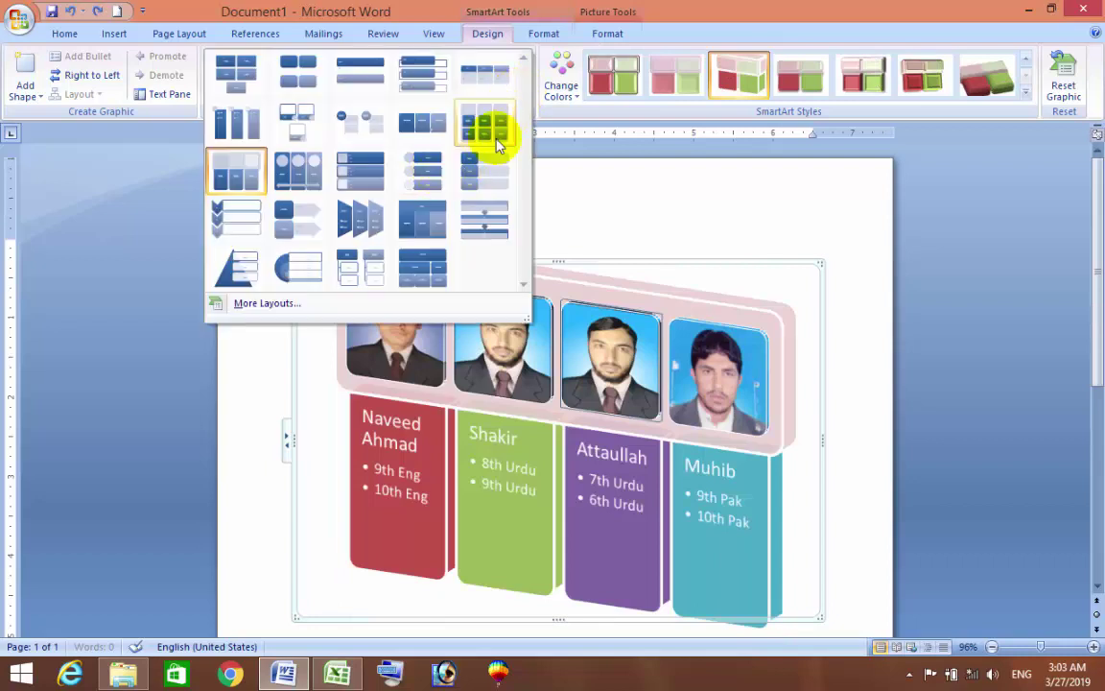
pyautogui.click(362, 267)
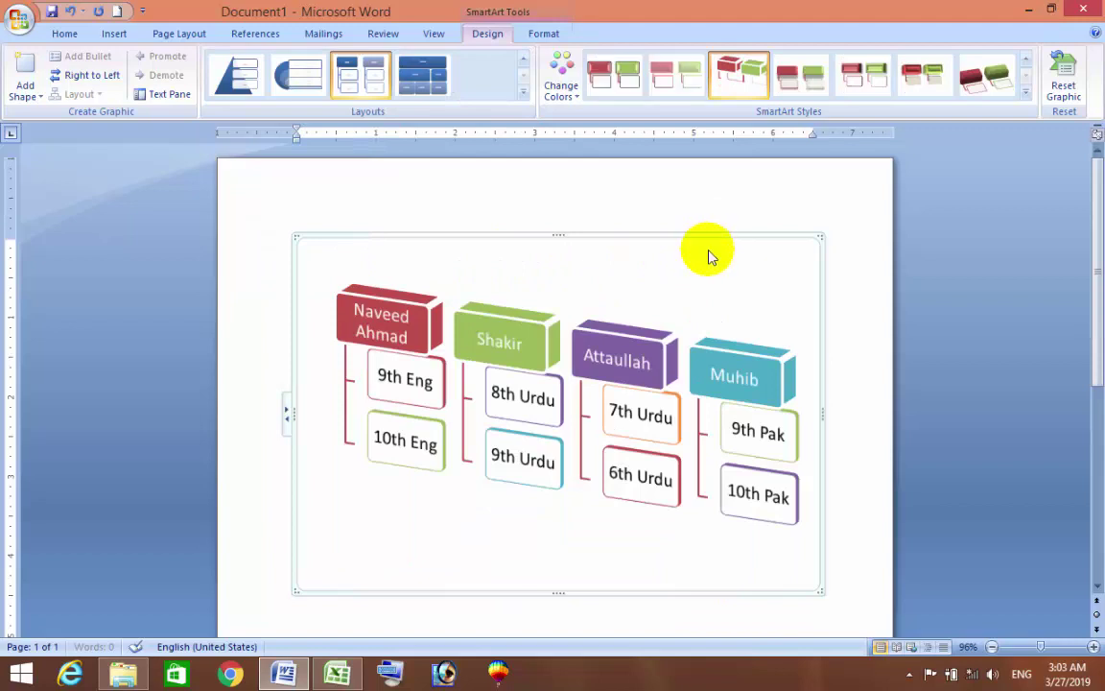
# - Apply a polished flat SmartArt style and deselect the diagram
pyautogui.click(1025, 92)
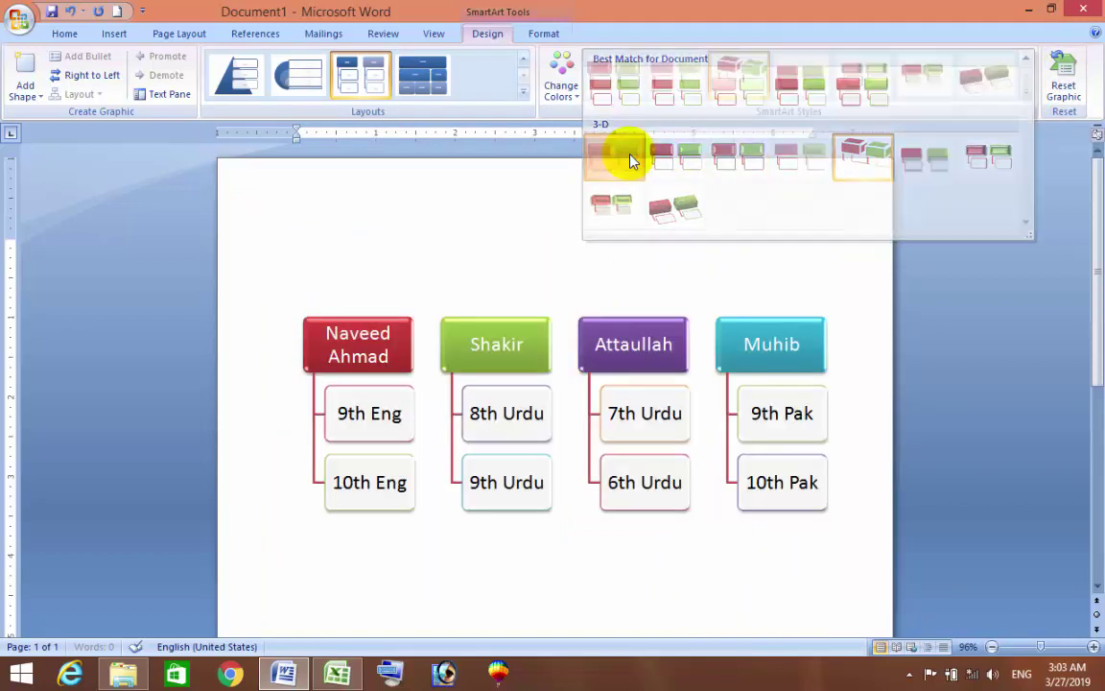
pyautogui.click(630, 159)
pyautogui.click(873, 343)
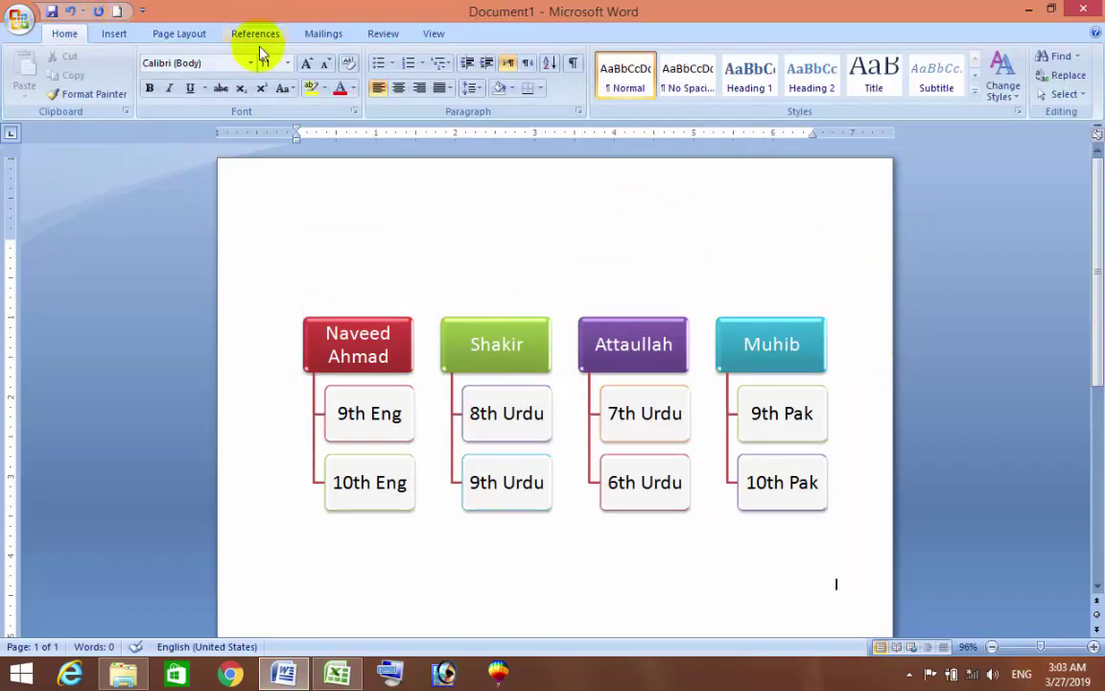
pyautogui.click(384, 345)
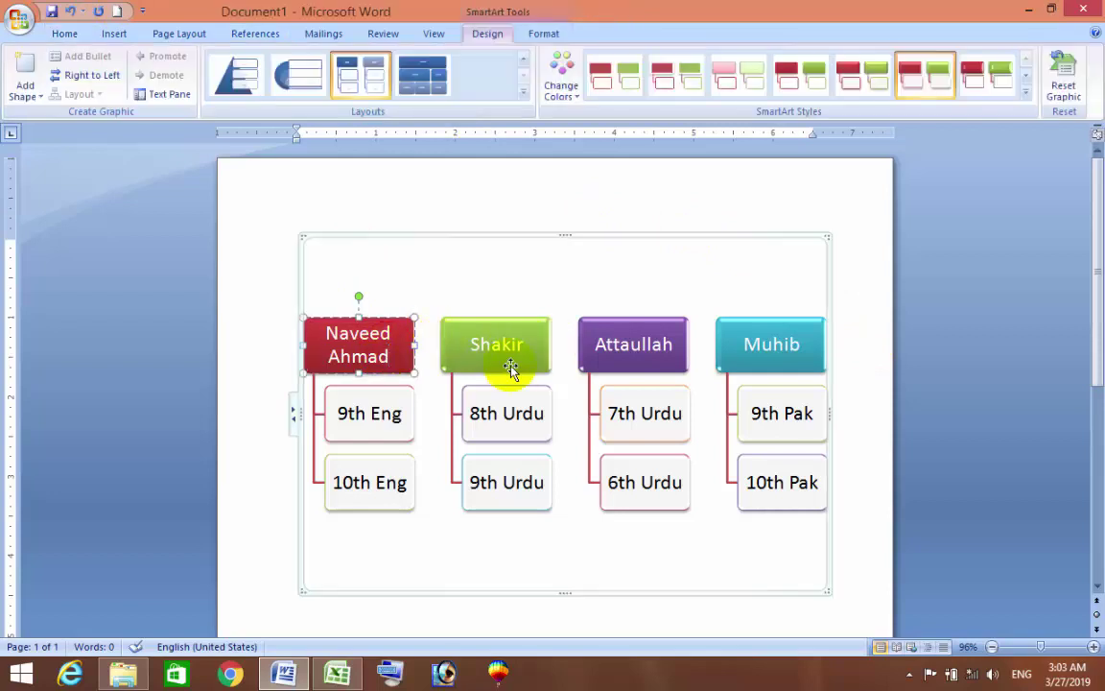
pyautogui.click(548, 37)
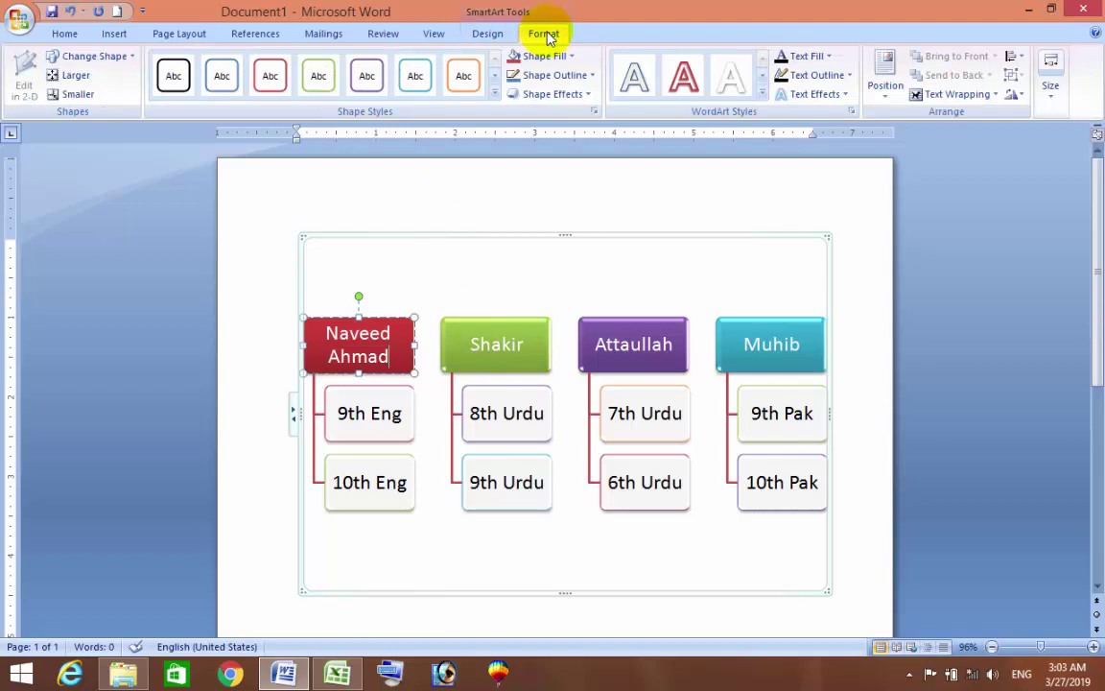
pyautogui.click(490, 34)
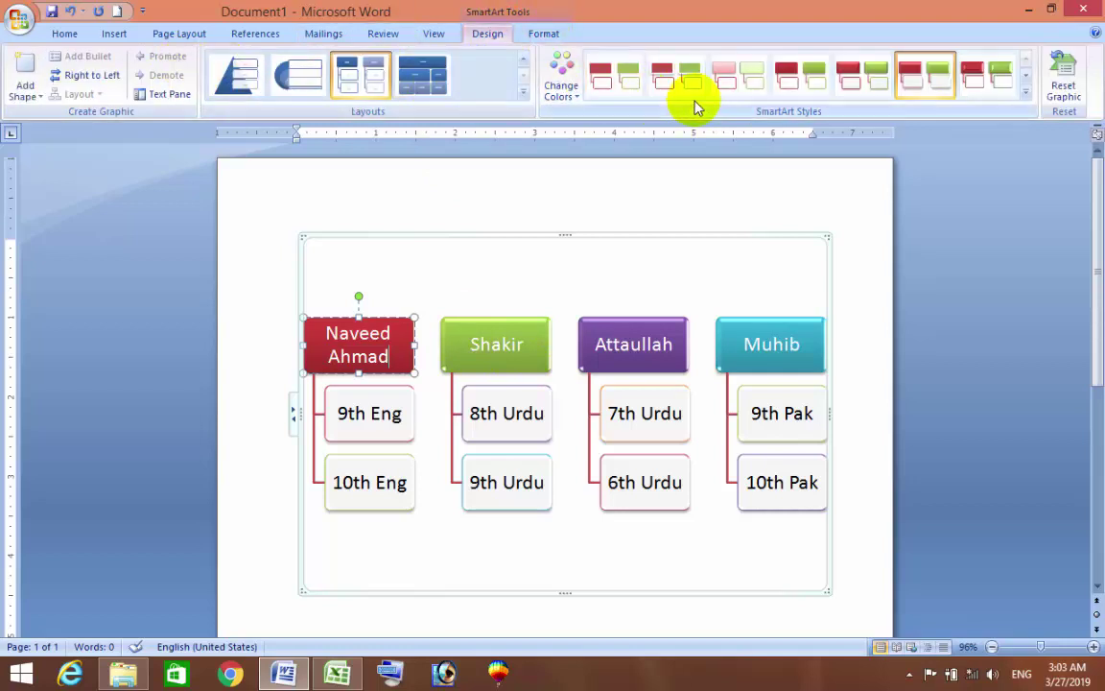
pyautogui.click(545, 32)
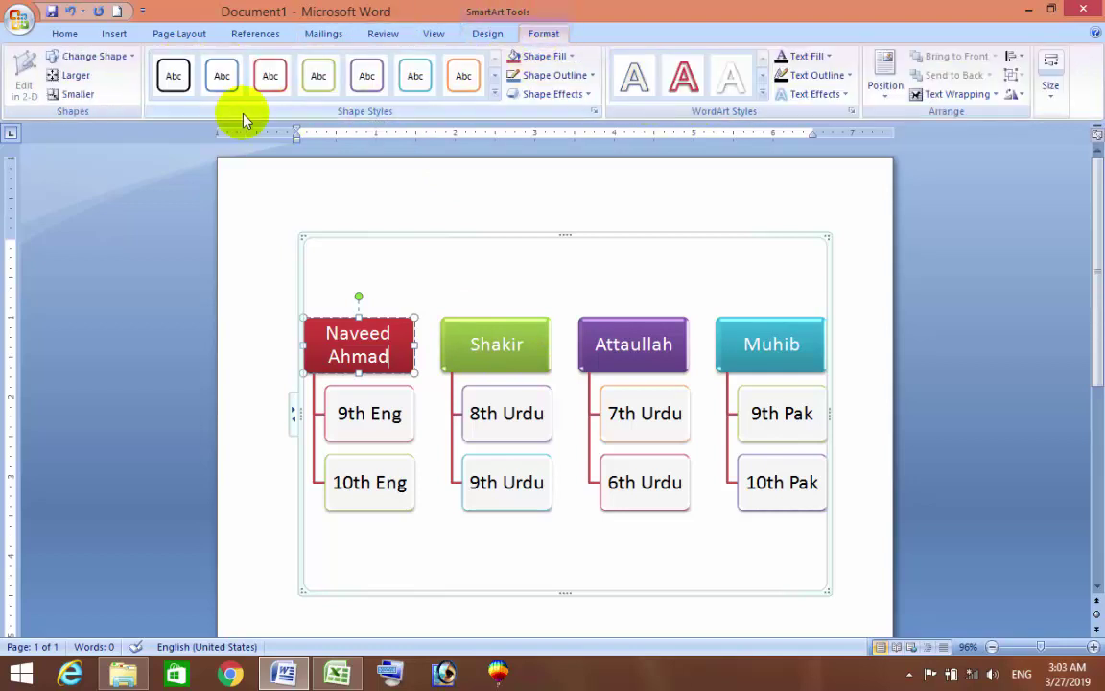
pyautogui.press('Escape')
pyautogui.press('Tab')
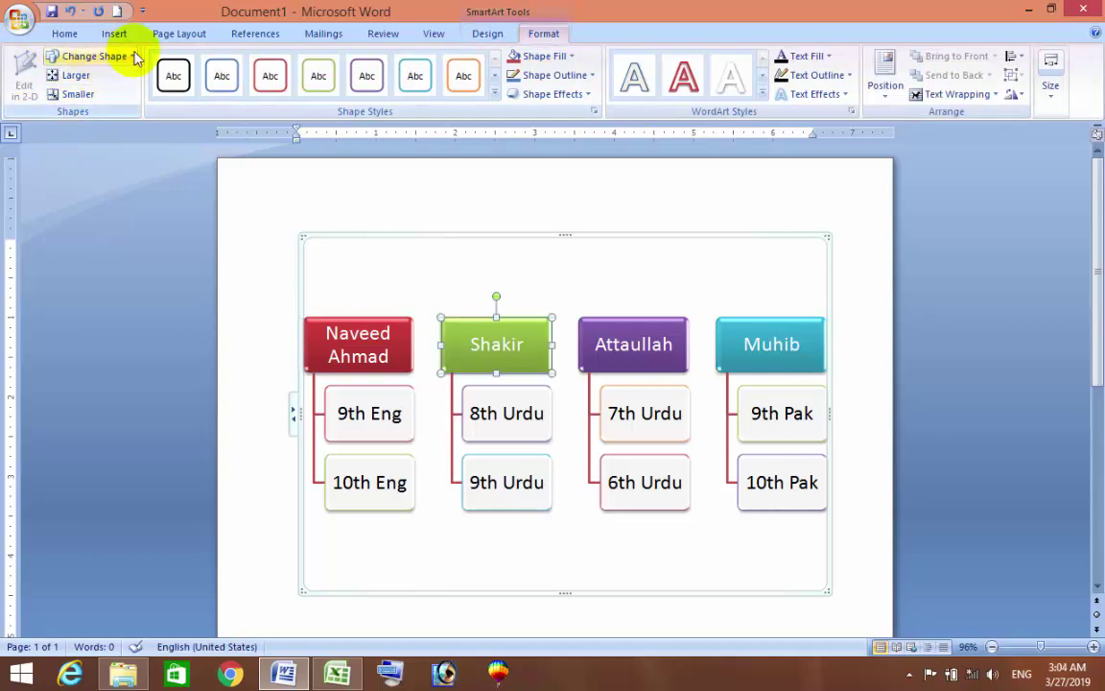
pyautogui.click(401, 367)
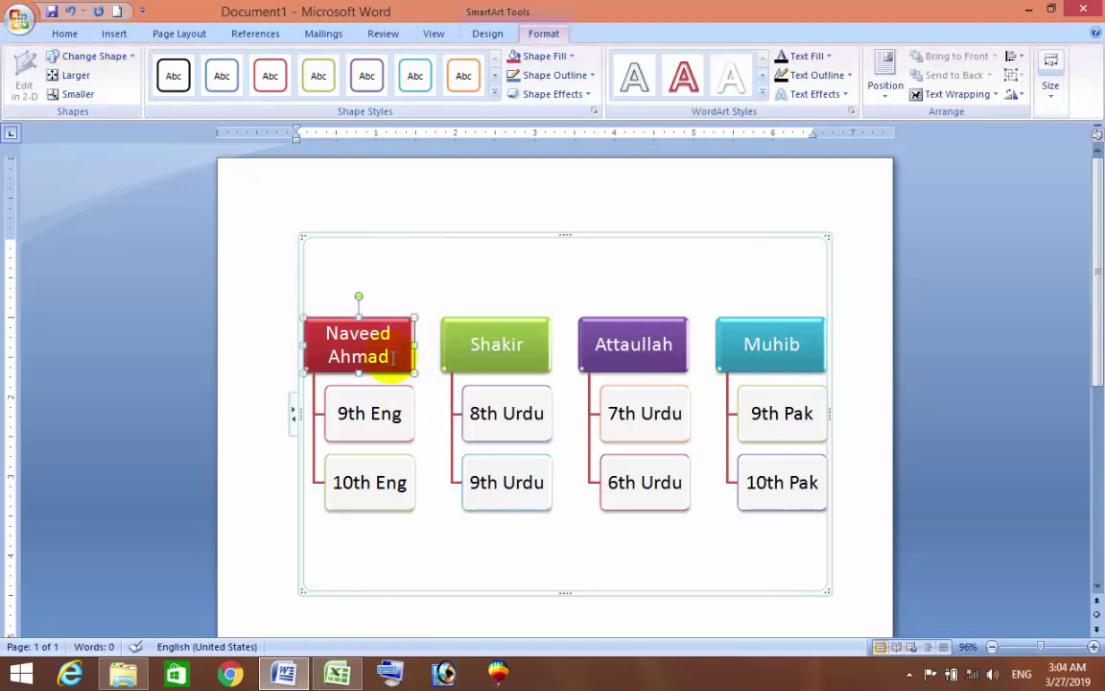
pyautogui.click(130, 56)
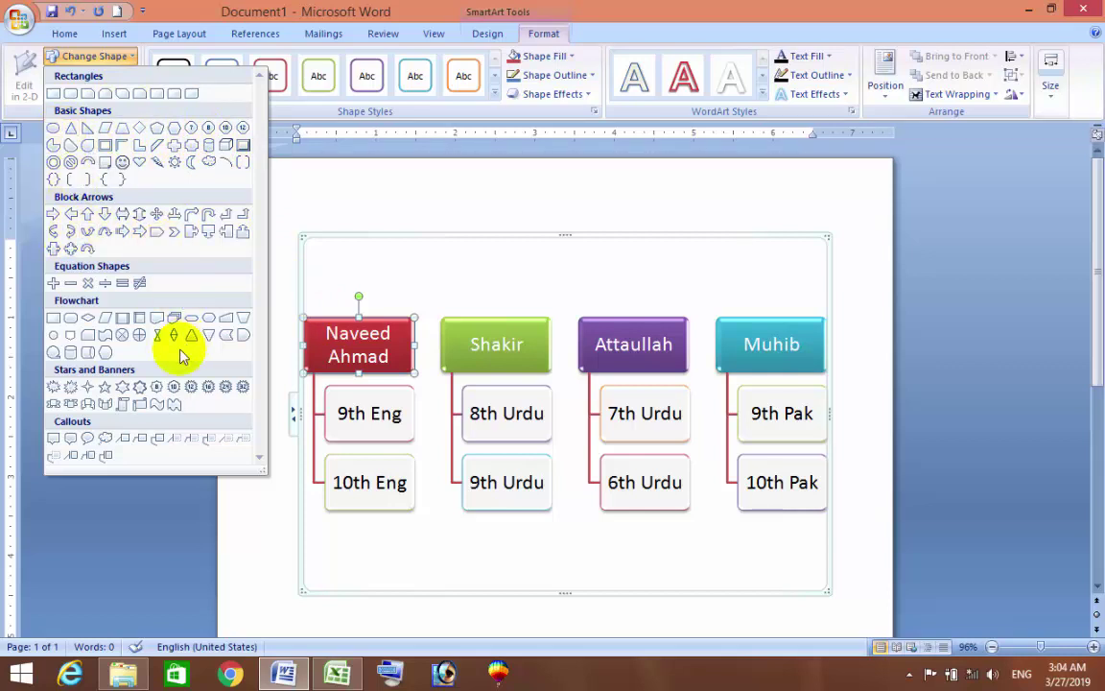
pyautogui.click(107, 351)
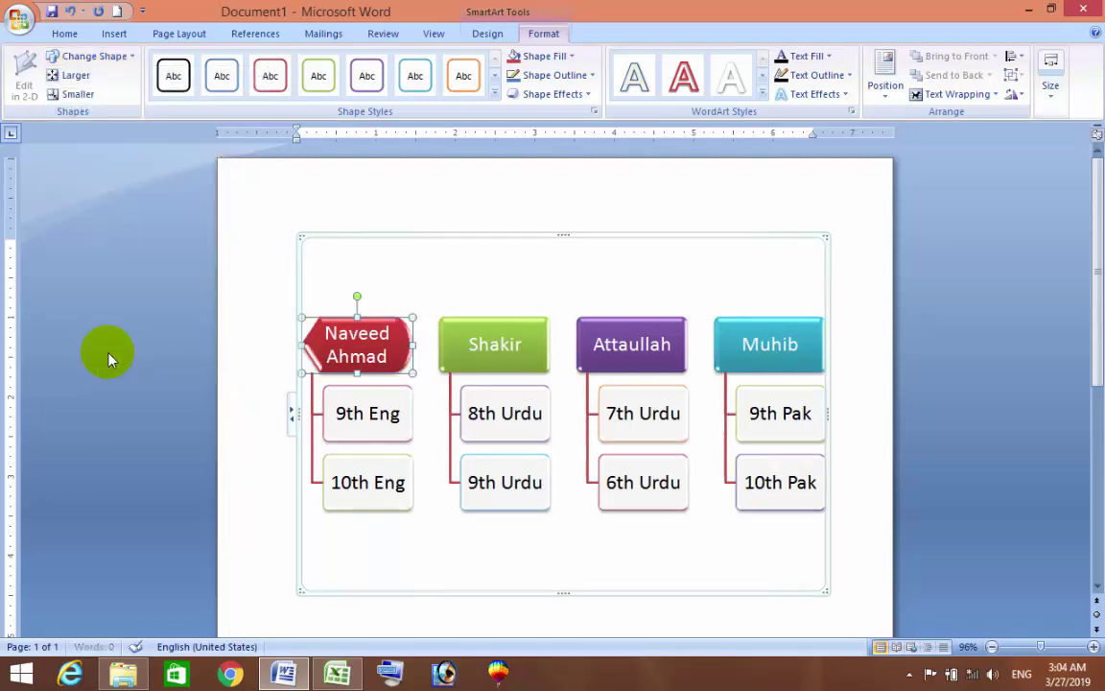
pyautogui.click(508, 394)
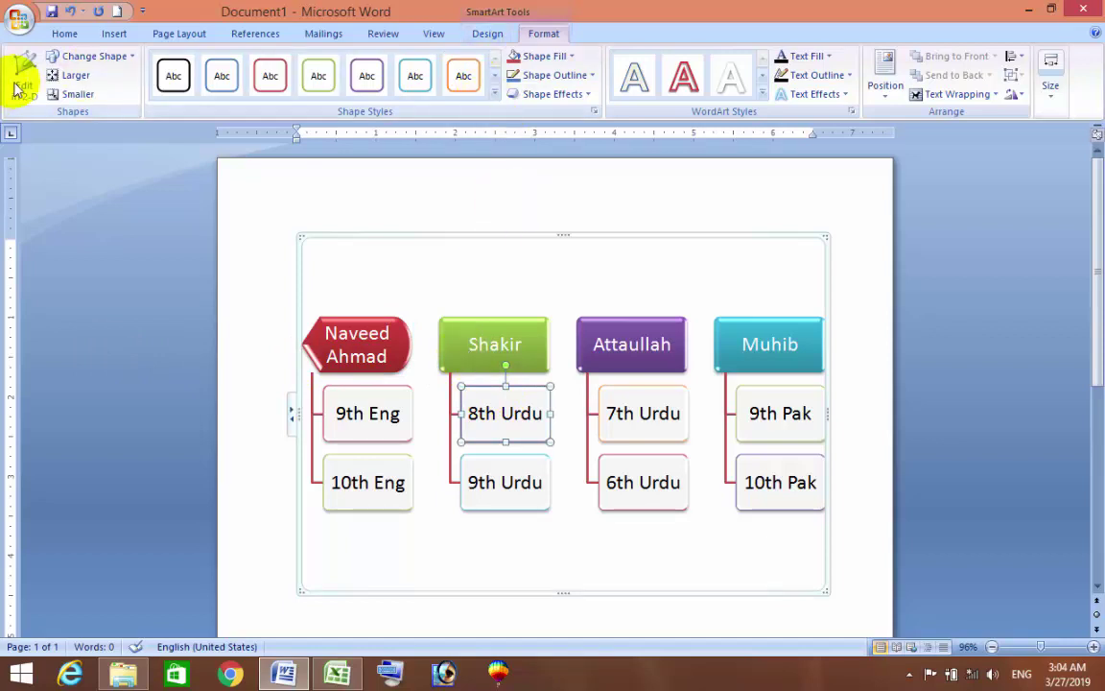
pyautogui.click(484, 33)
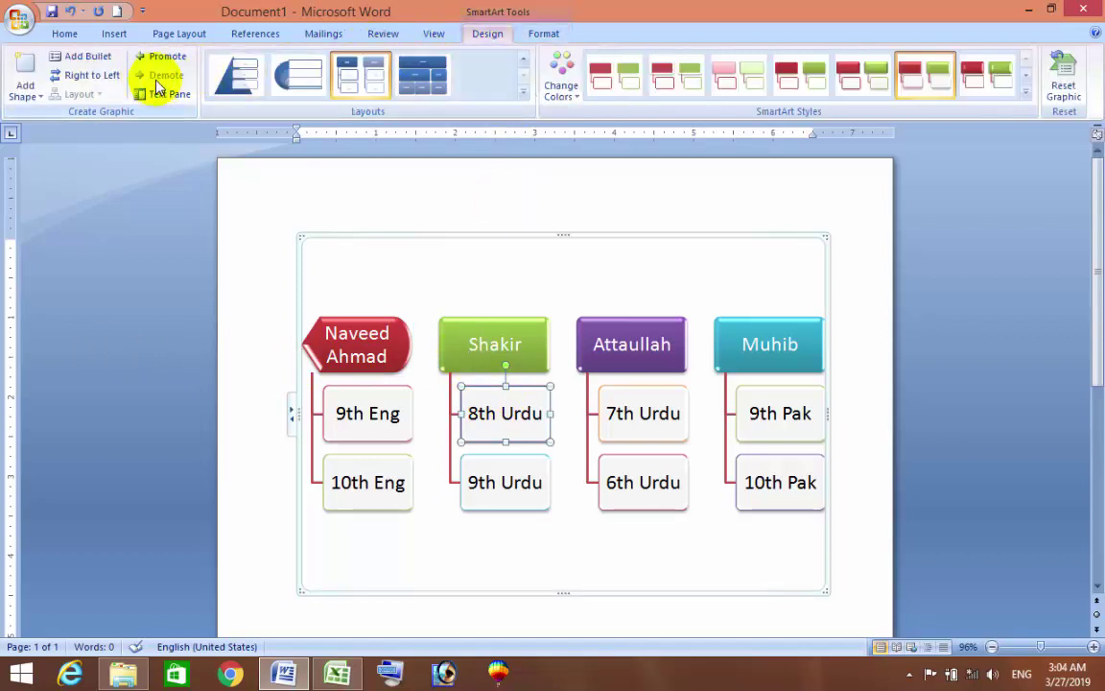
pyautogui.click(493, 336)
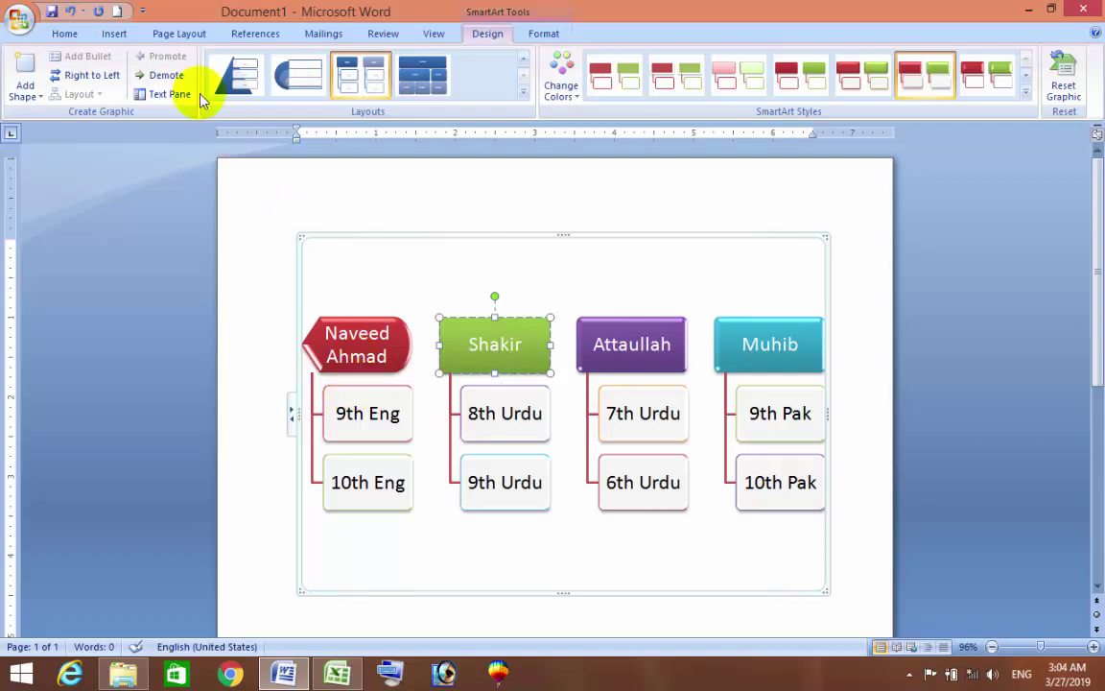
# - Make the Shakir name box larger twice, then smaller twice, and deselect it
pyautogui.click(543, 33)
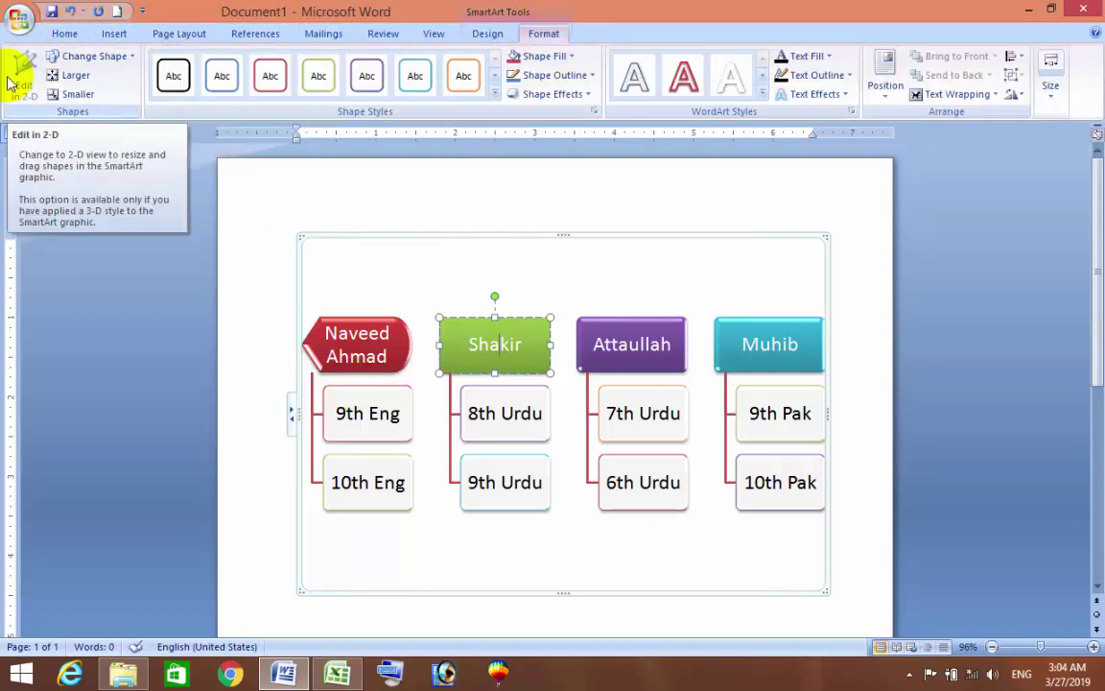
pyautogui.click(487, 34)
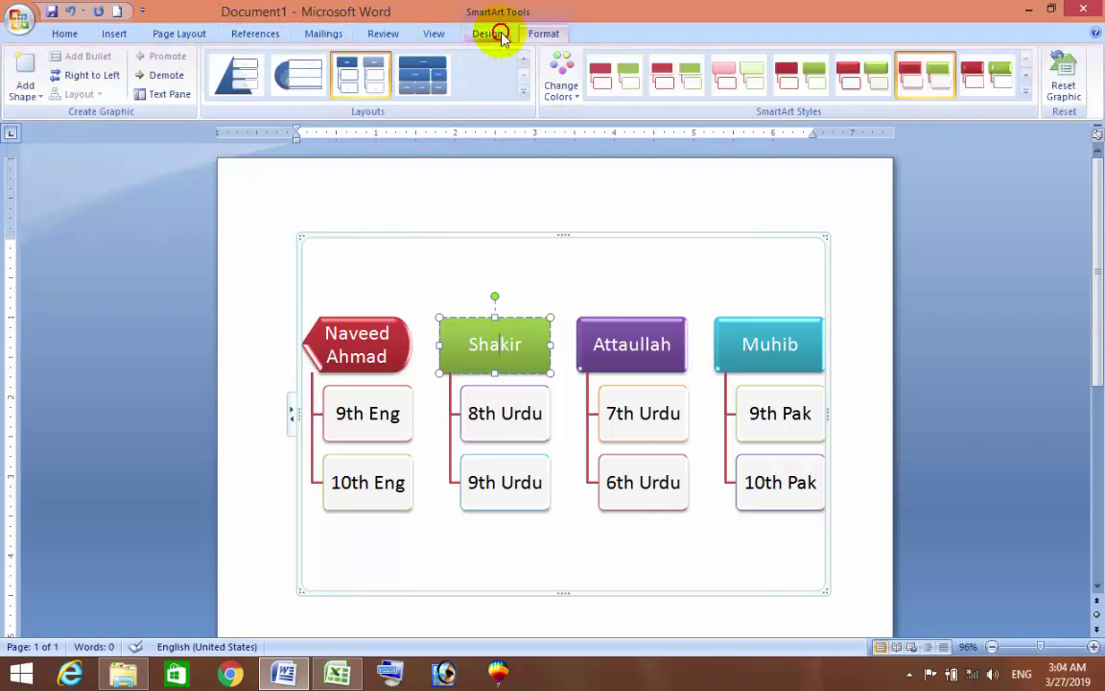
pyautogui.click(493, 93)
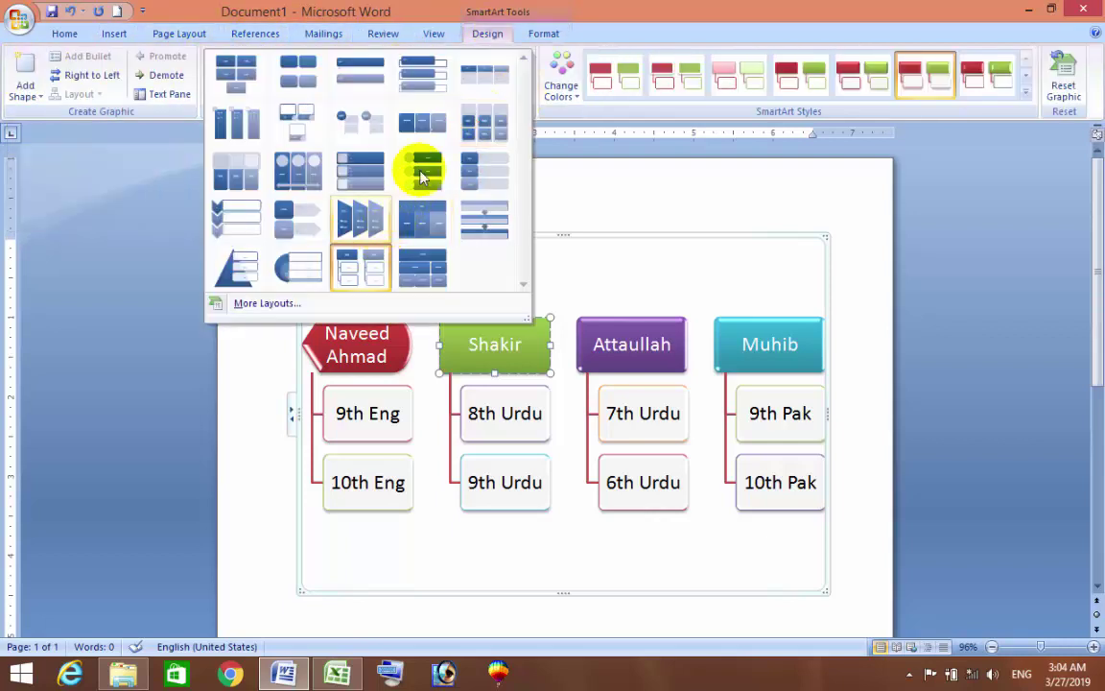
pyautogui.click(543, 31)
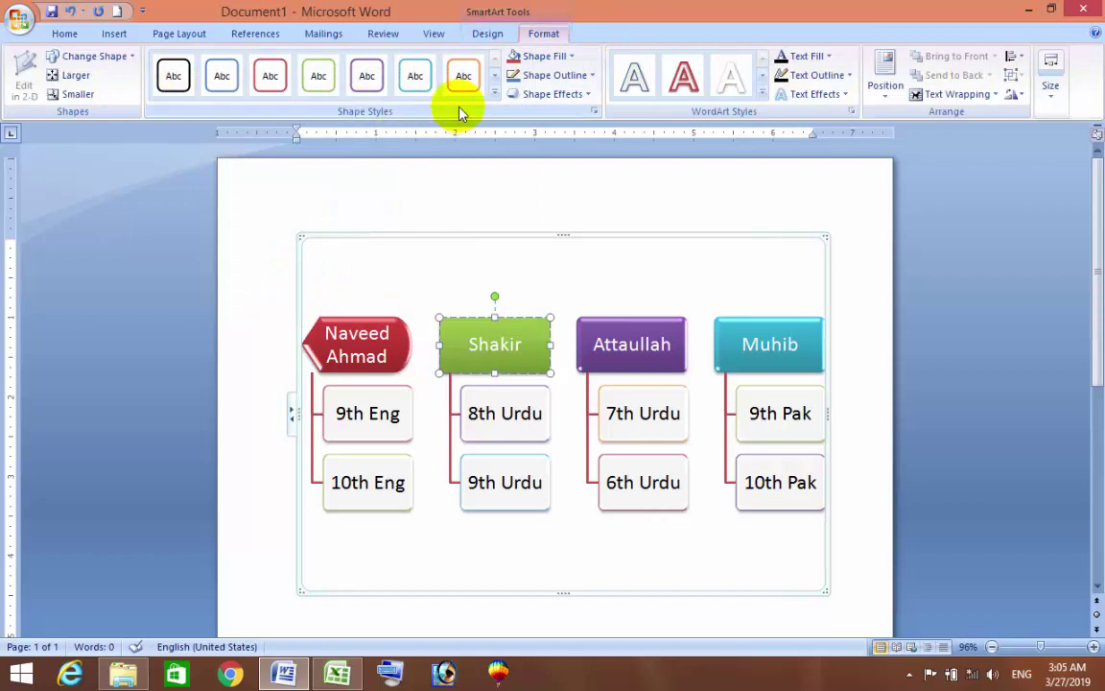
pyautogui.click(74, 77)
pyautogui.click(74, 76)
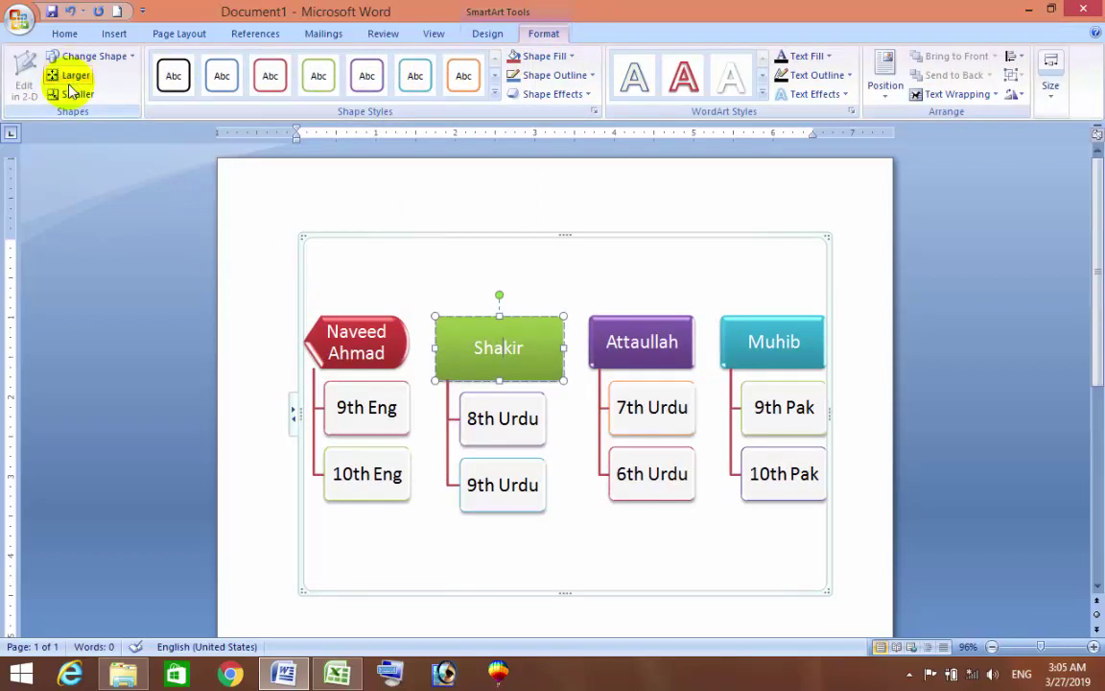
pyautogui.click(70, 95)
pyautogui.click(69, 95)
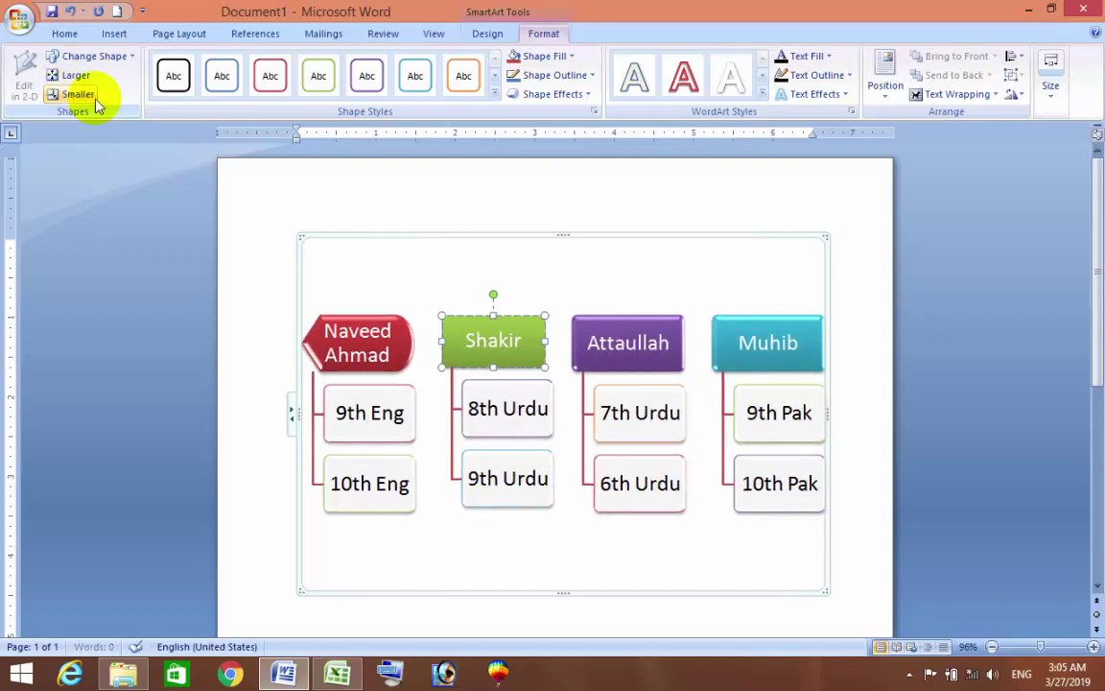
pyautogui.click(298, 235)
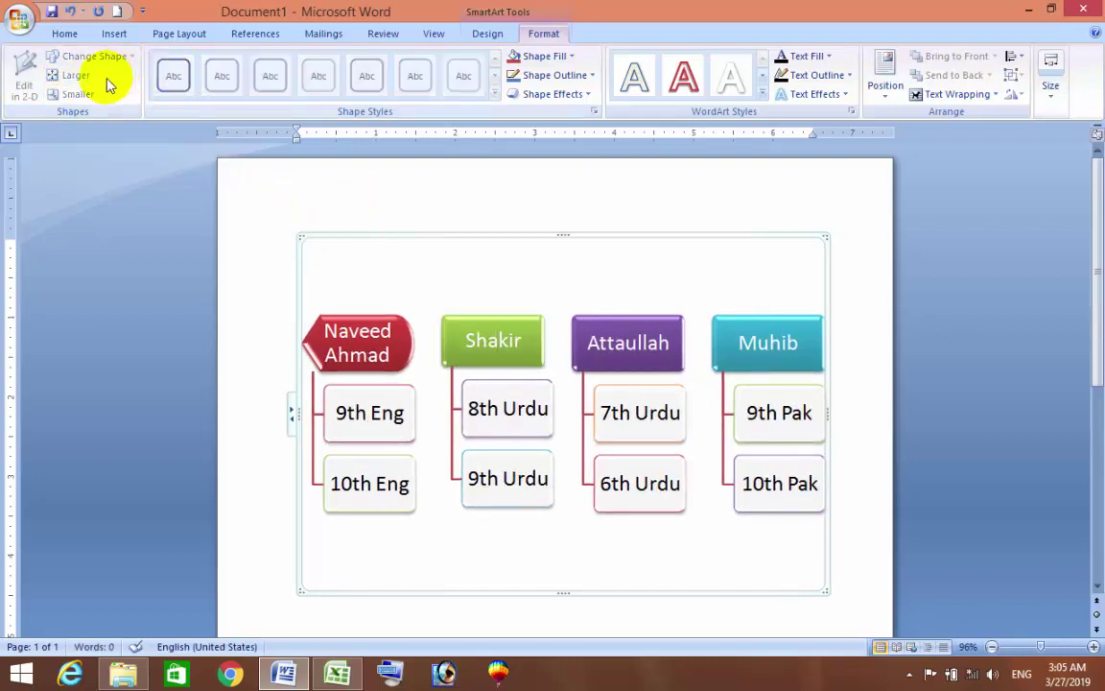
pyautogui.click(358, 352)
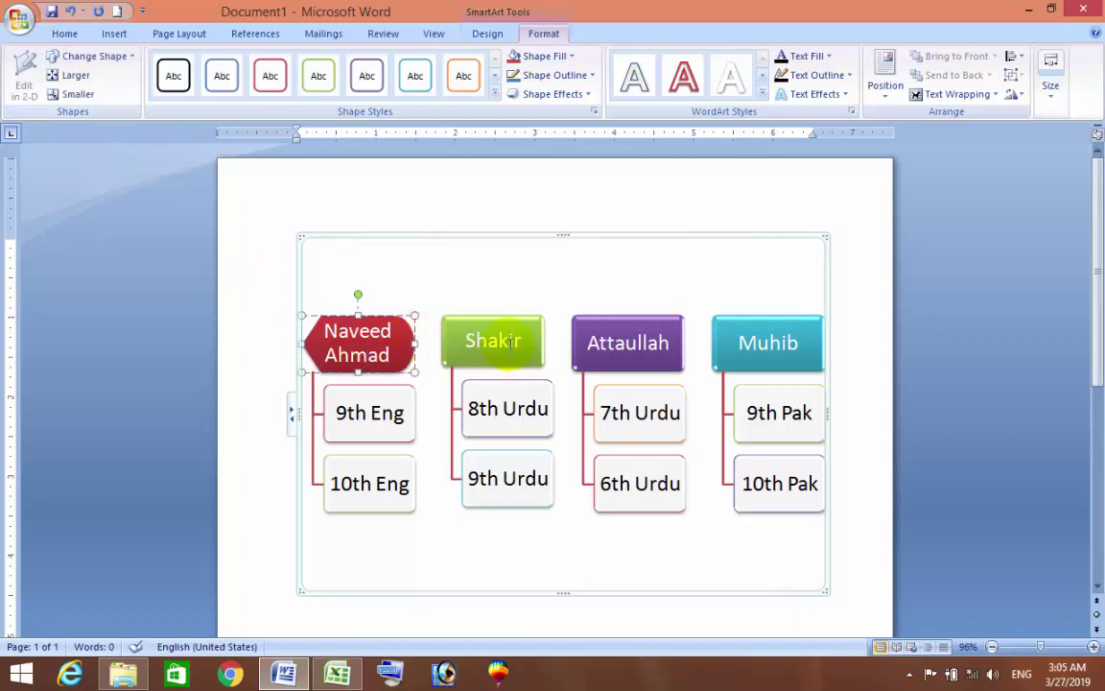
pyautogui.click(494, 92)
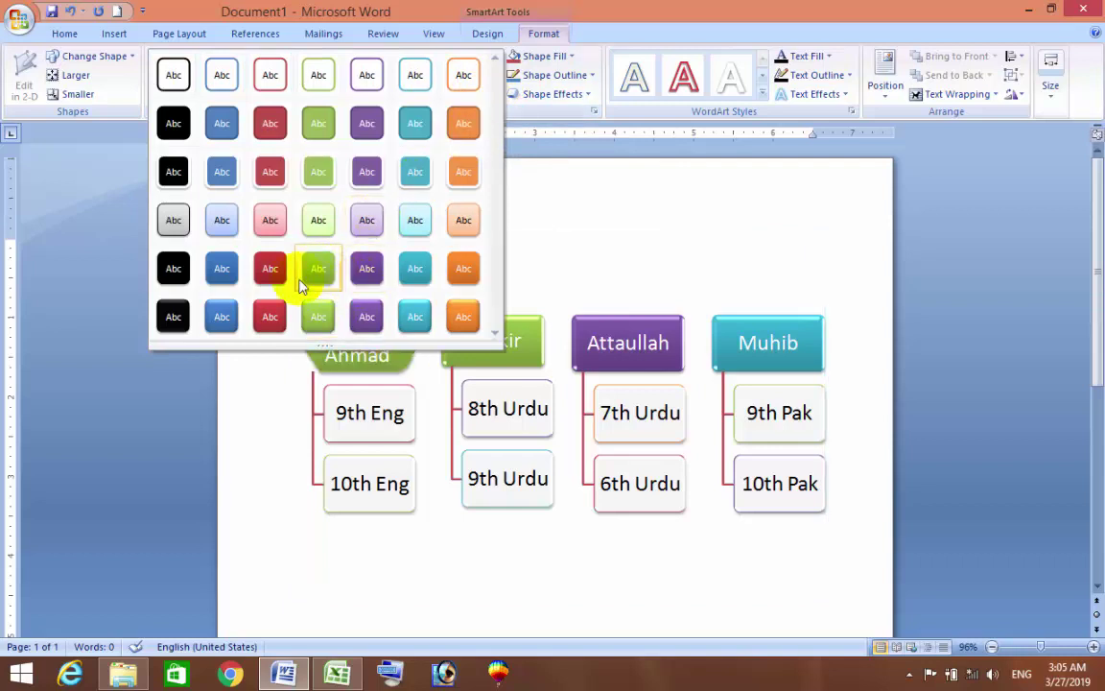
pyautogui.click(269, 315)
pyautogui.click(509, 340)
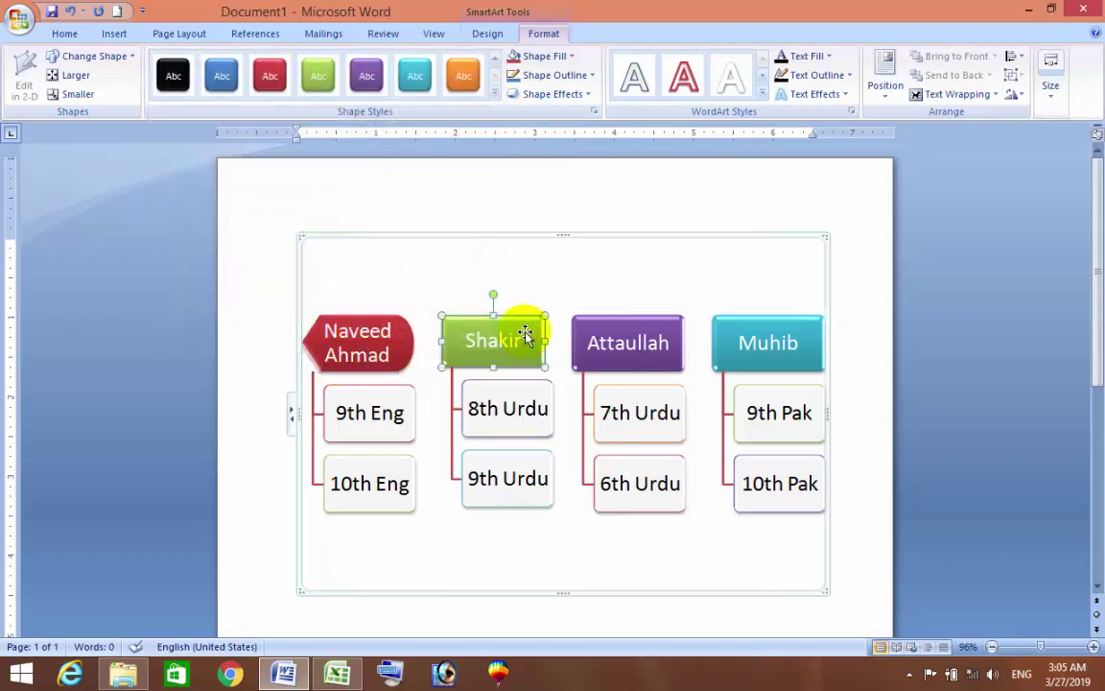
pyautogui.click(463, 76)
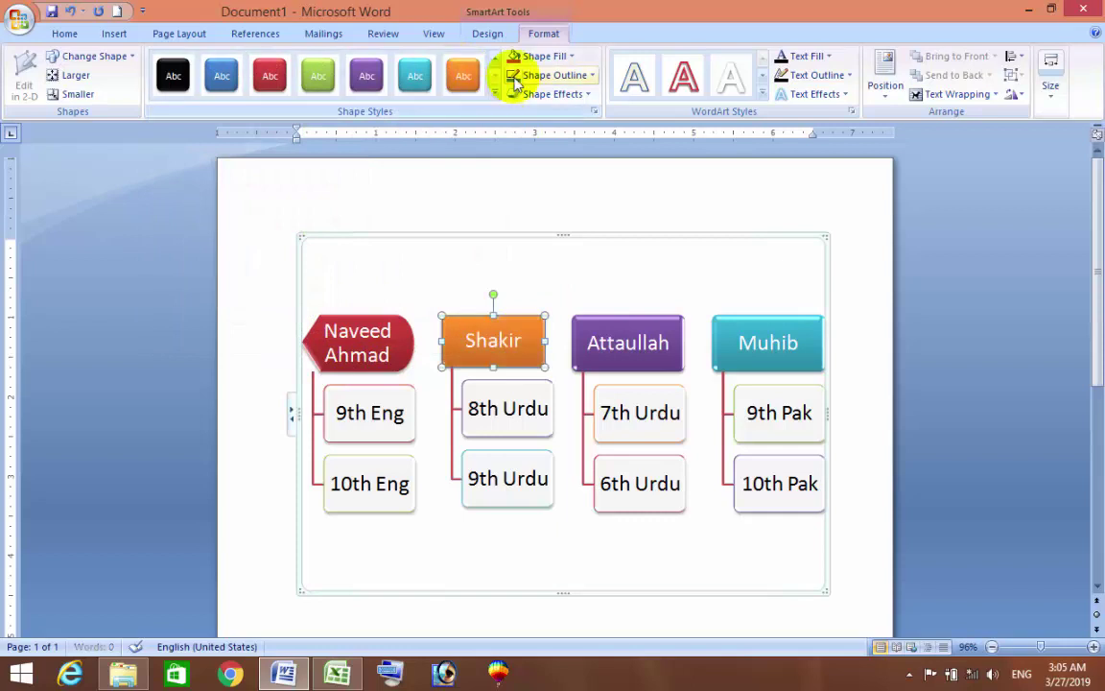
pyautogui.click(556, 57)
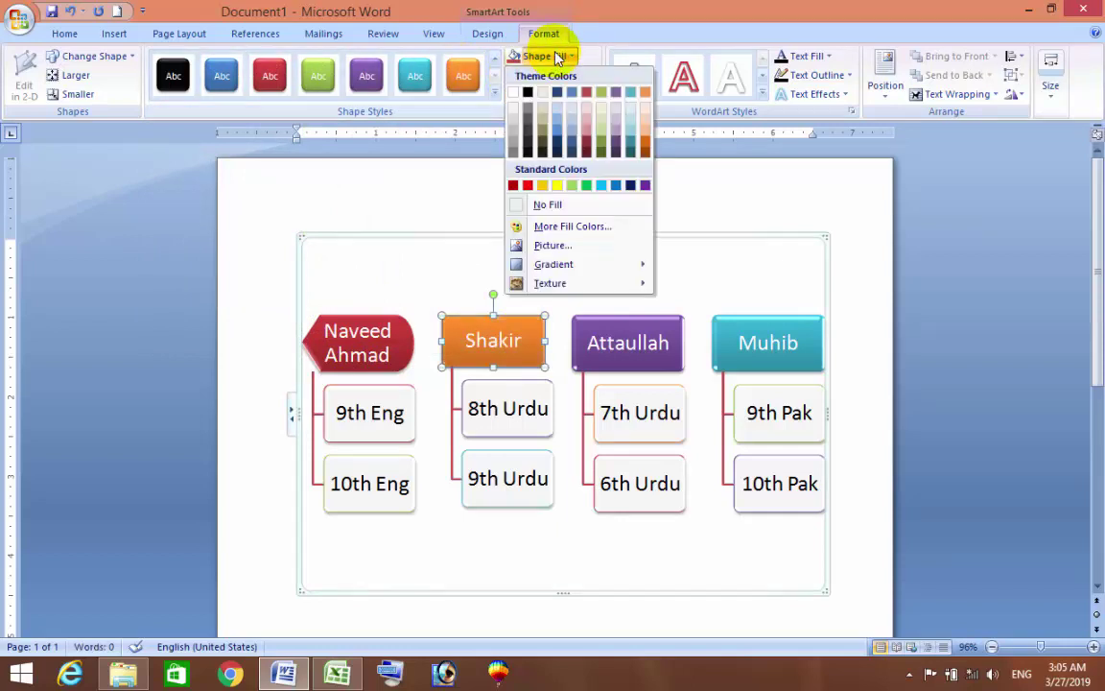
pyautogui.click(528, 188)
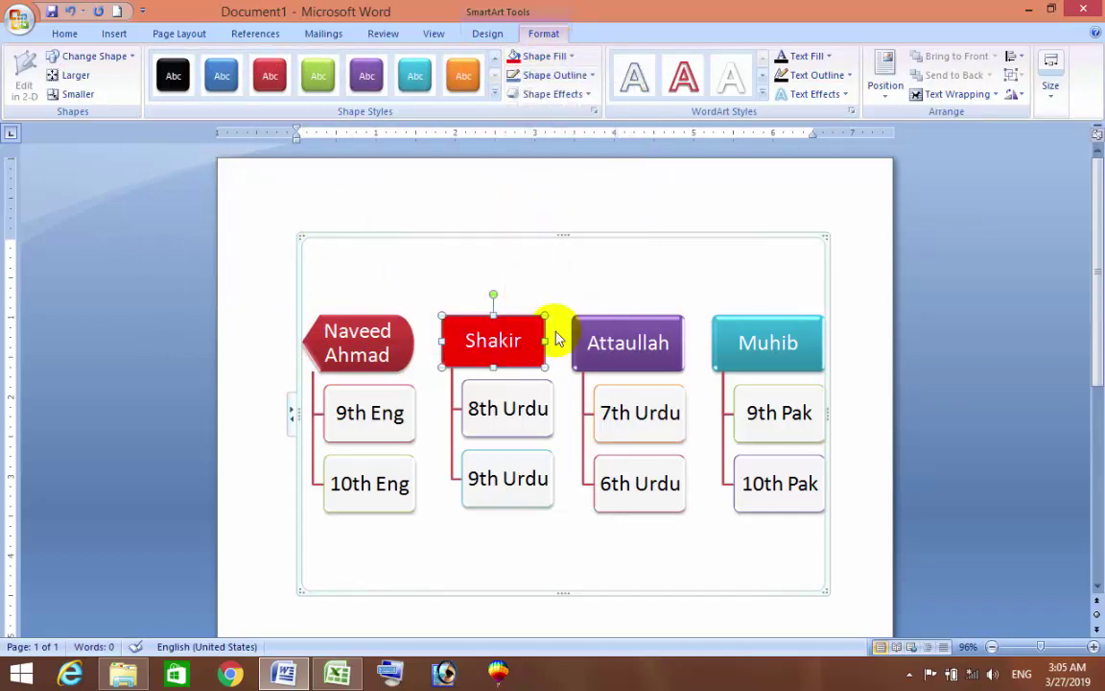
# - Give the Shakir box a standard outline colour and preview Glow effects without applying
pyautogui.click(557, 57)
pyautogui.moveTo(553, 271)
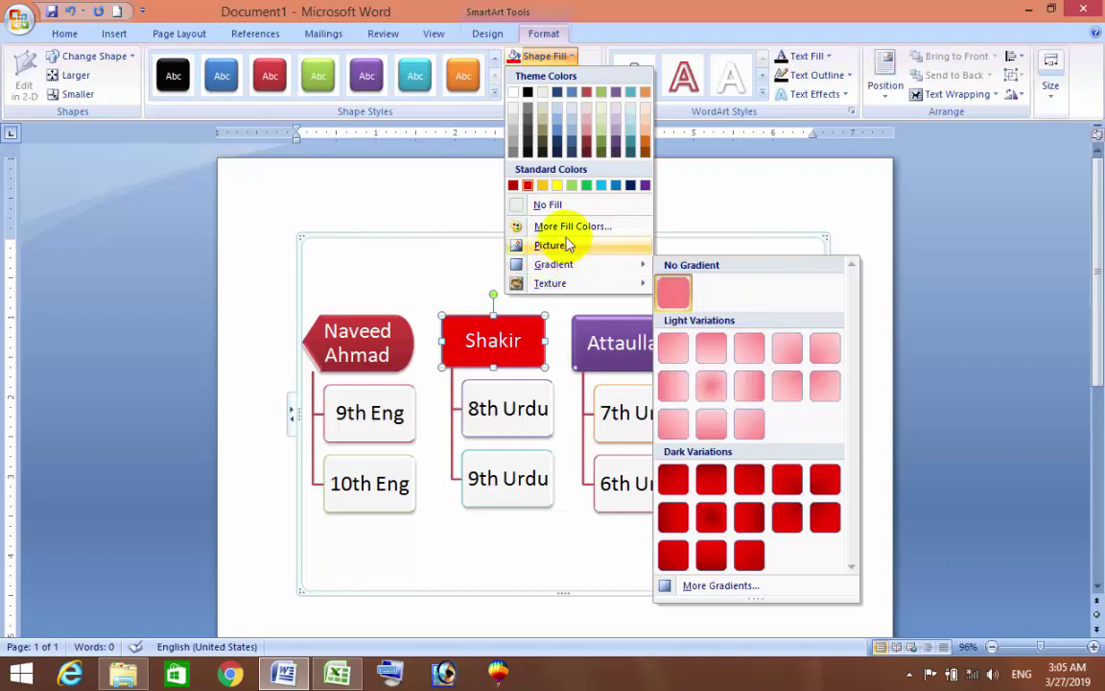
pyautogui.click(566, 56)
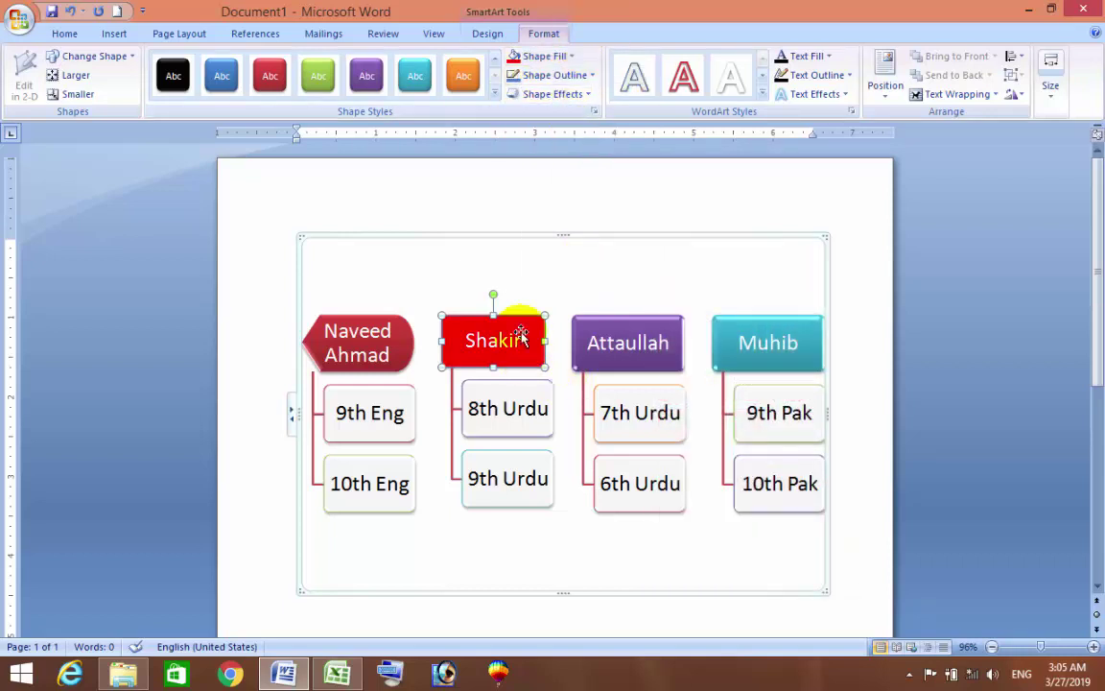
pyautogui.click(566, 76)
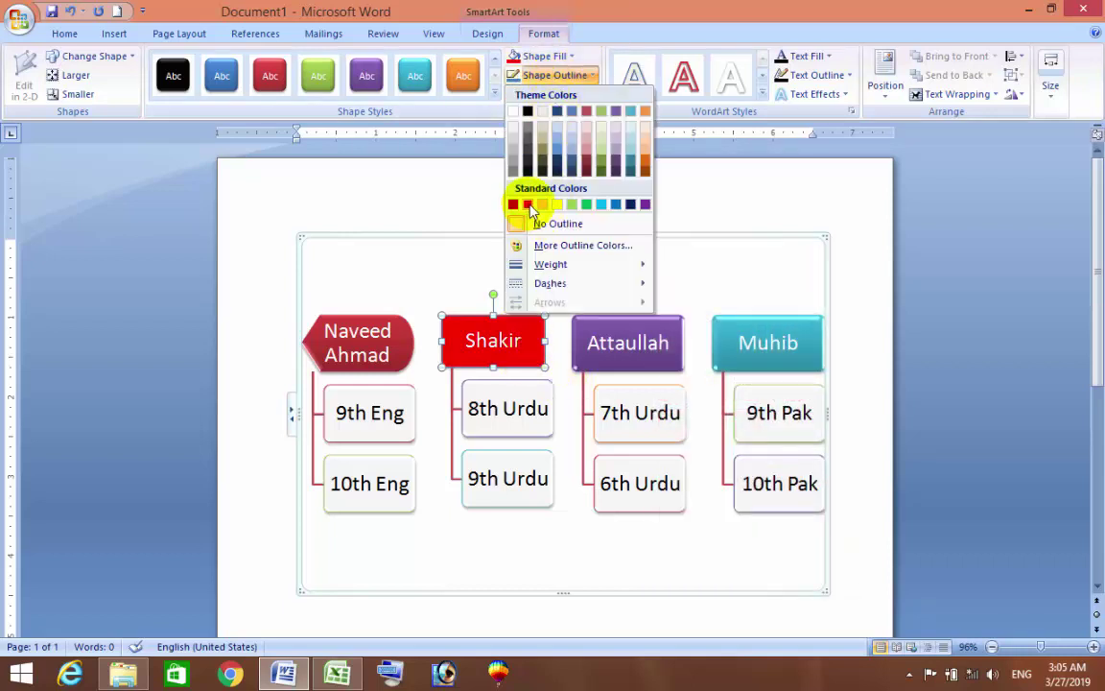
pyautogui.click(599, 204)
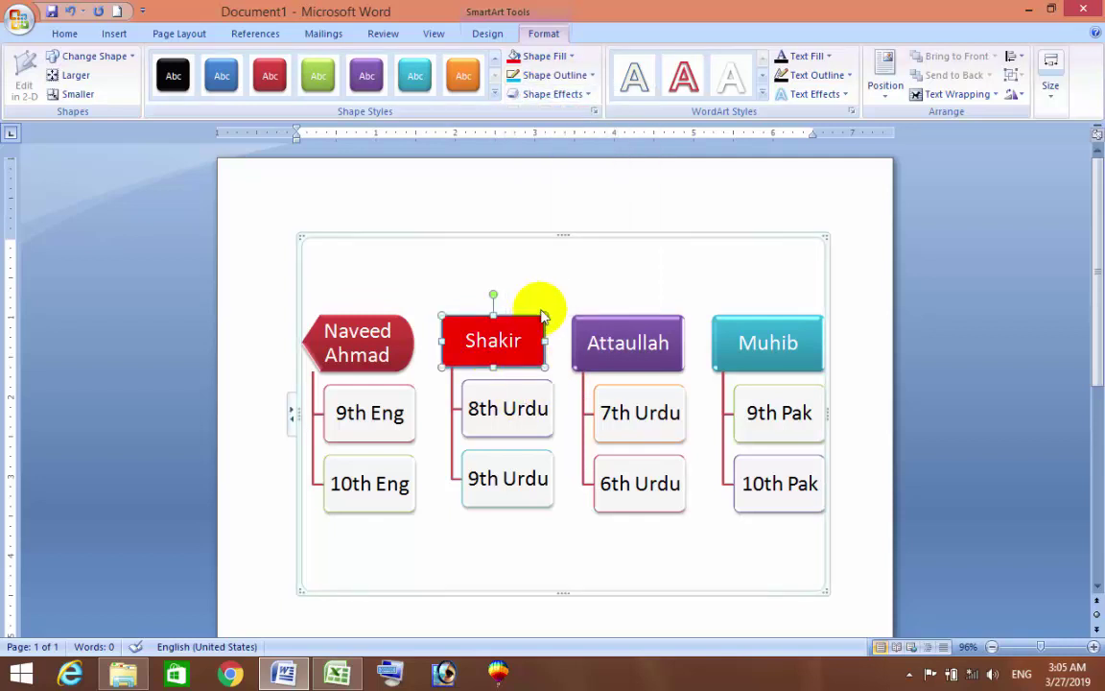
pyautogui.click(576, 96)
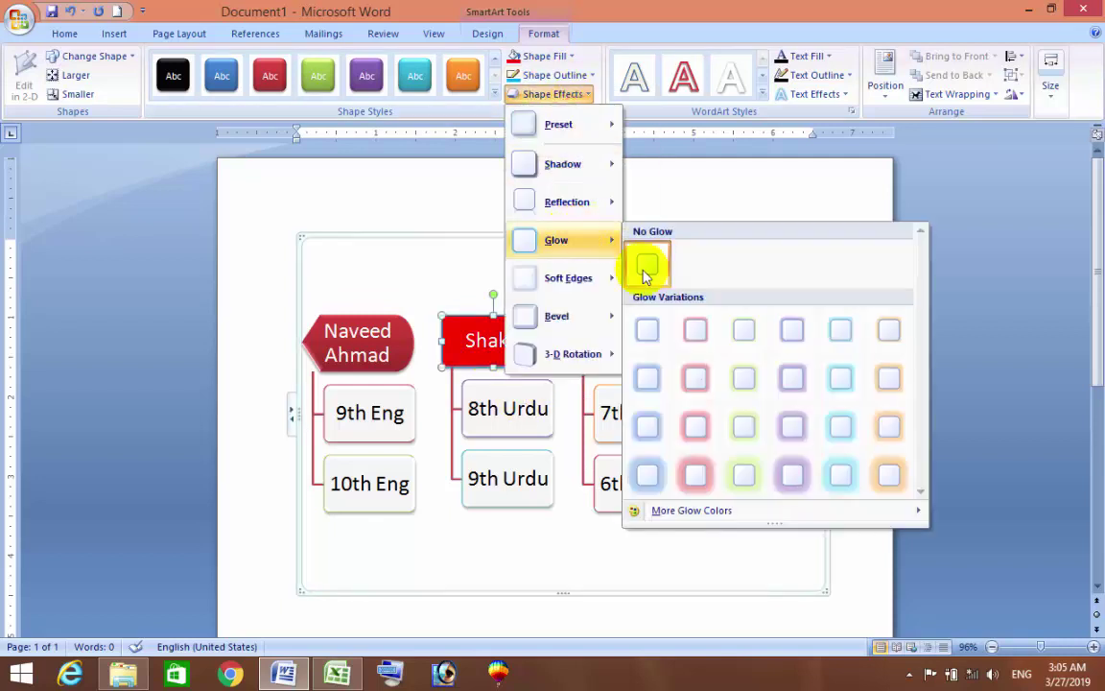
pyautogui.click(562, 357)
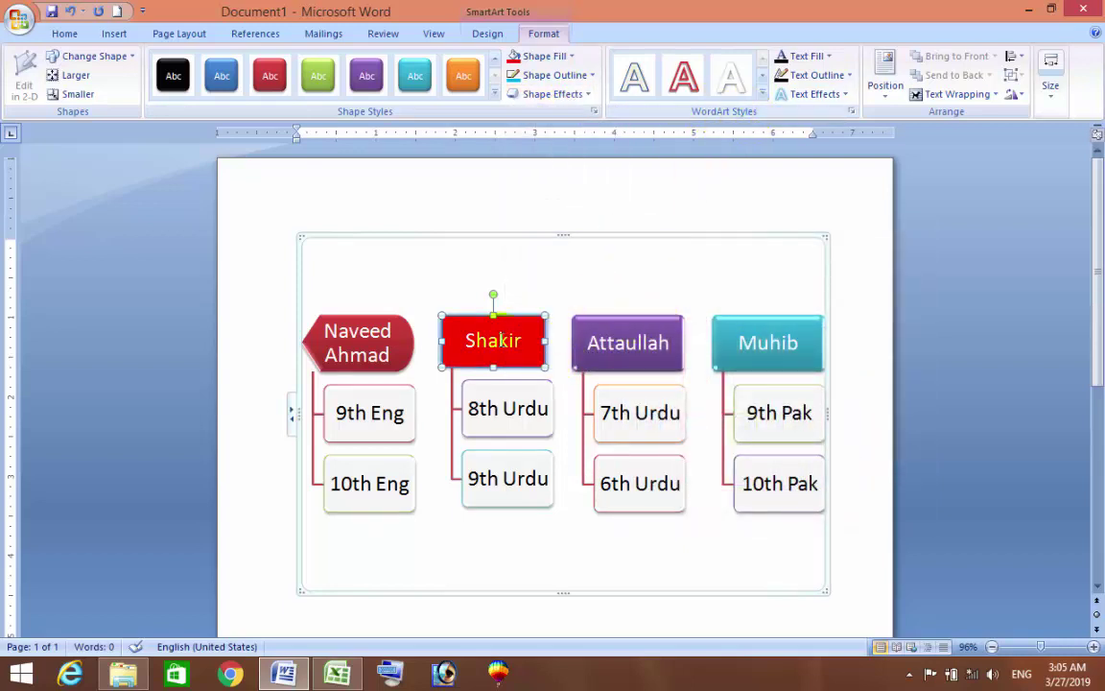
# - Apply a WordArt style to the Shakir text, zoom to 140%, and colour the text yellow
pyautogui.click(763, 94)
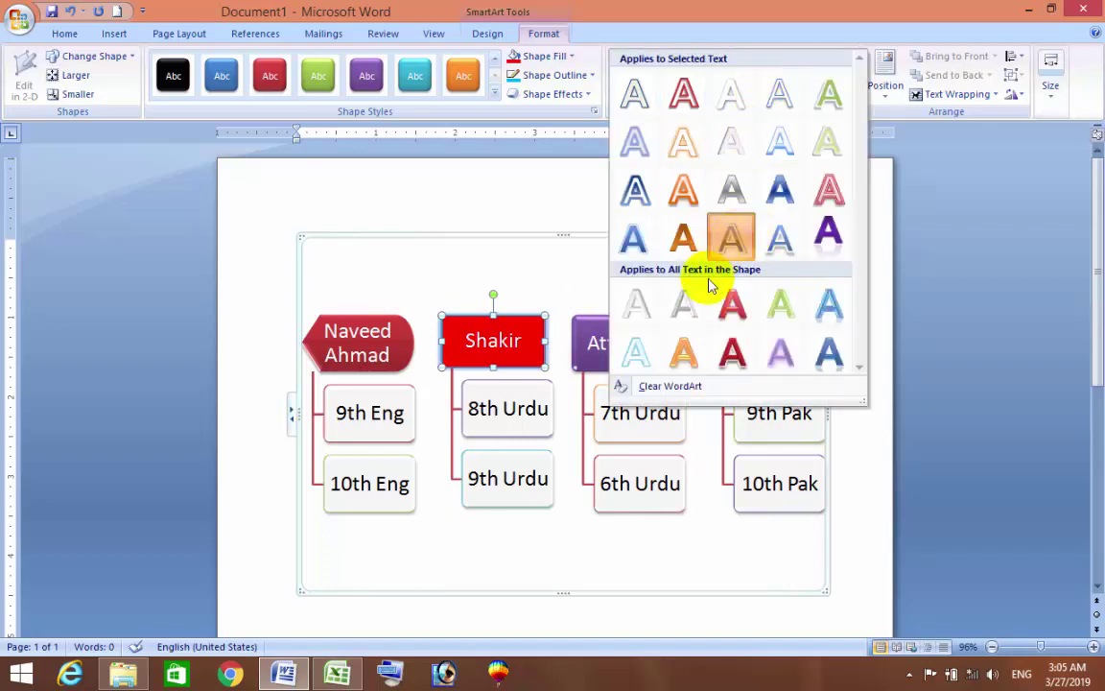
pyautogui.click(684, 303)
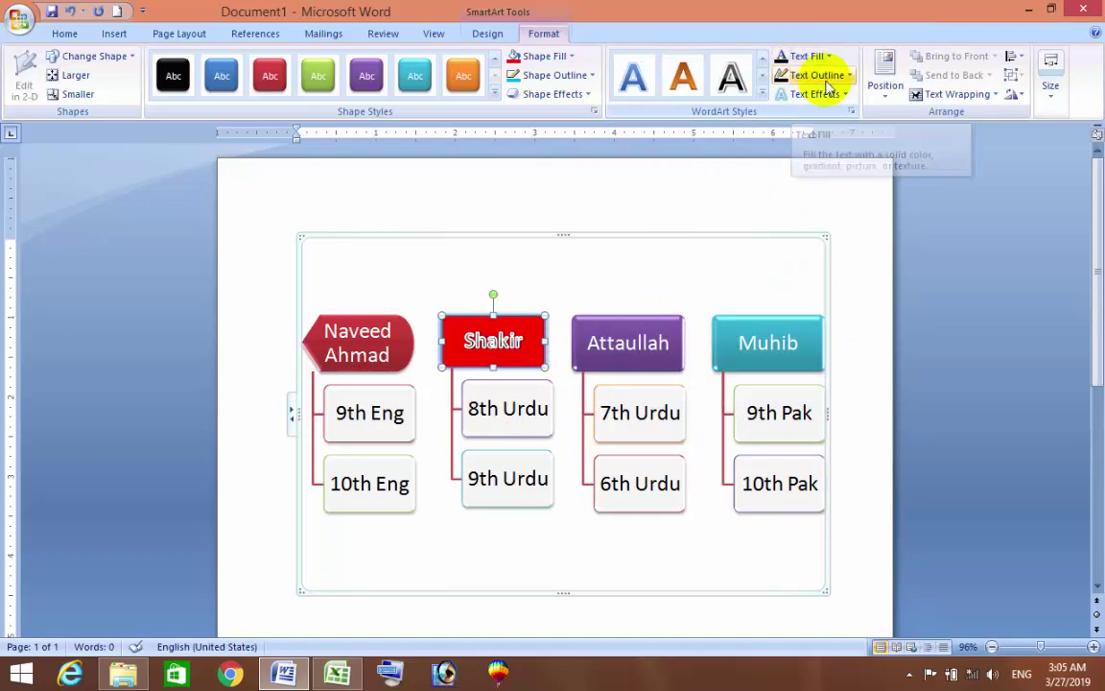
pyautogui.click(1094, 648)
pyautogui.click(1094, 648)
pyautogui.click(1093, 648)
pyautogui.click(1094, 649)
pyautogui.click(1093, 648)
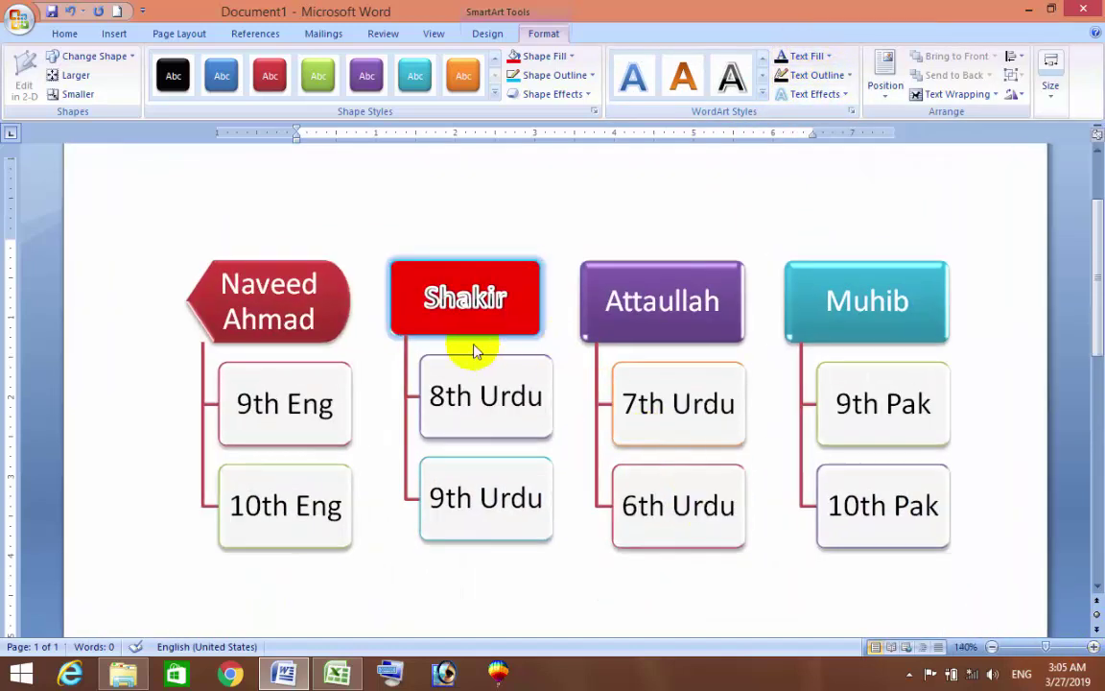
pyautogui.click(434, 298)
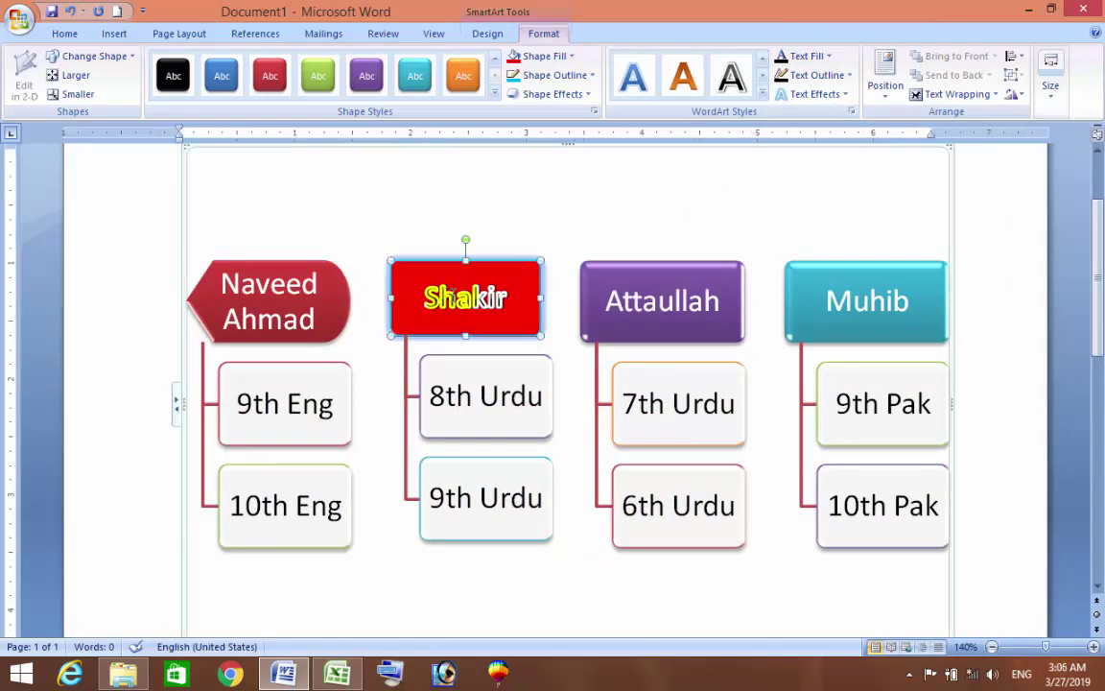
pyautogui.click(829, 57)
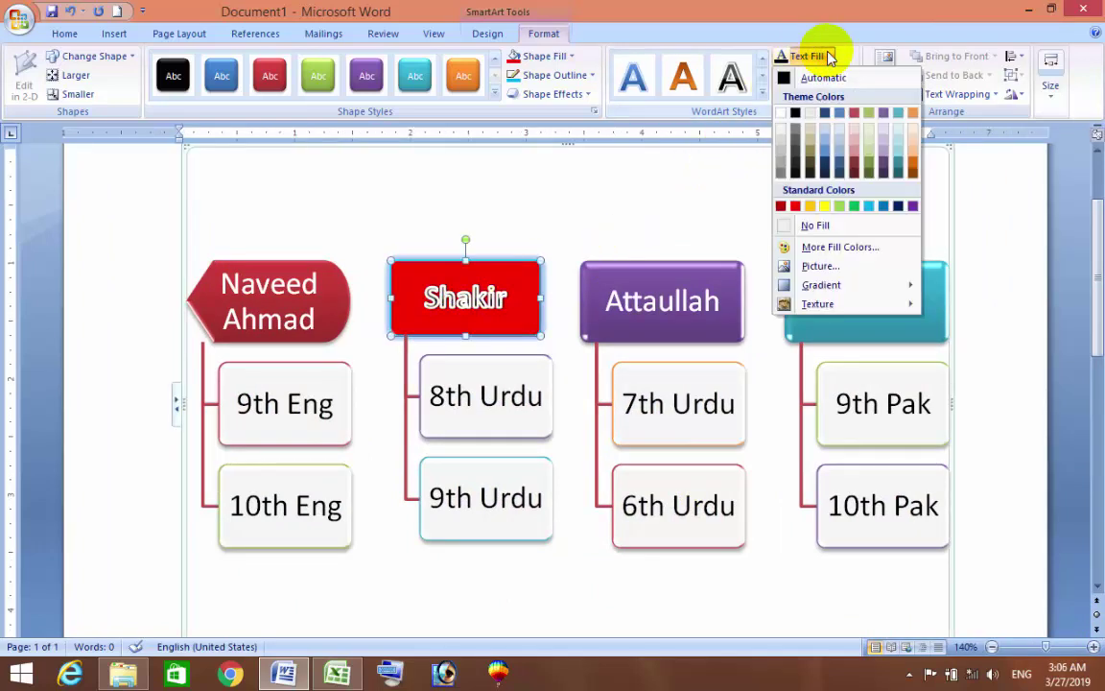
pyautogui.click(824, 207)
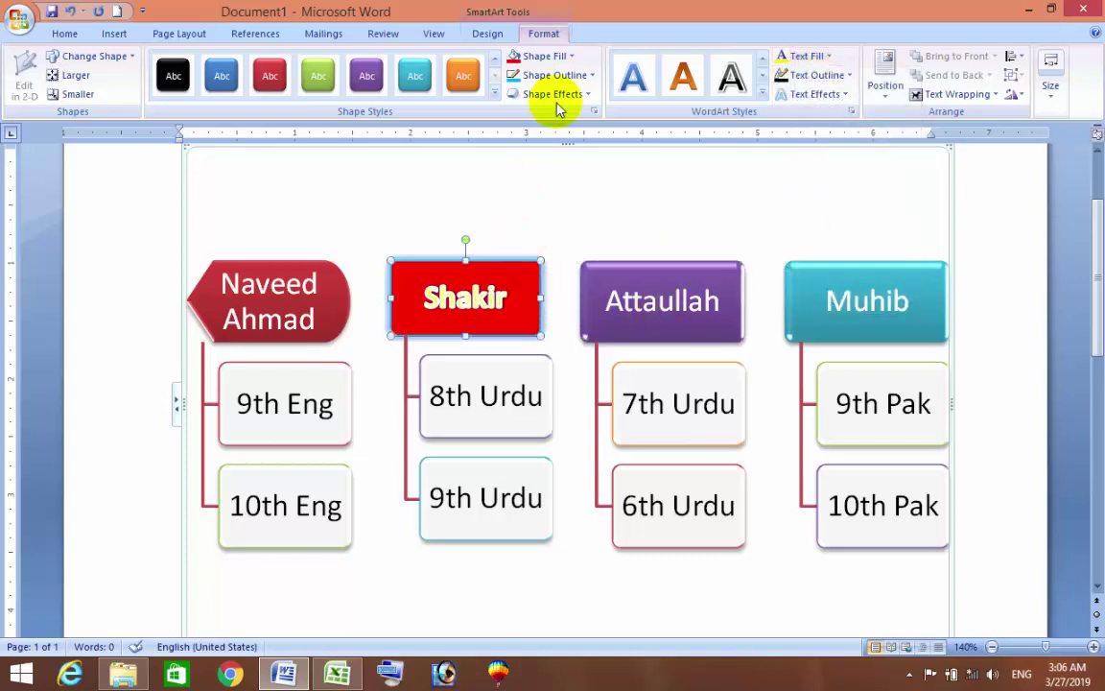
# - Change the Shakir box fill to dark blue, then black, and select the word Shakir
pyautogui.click(561, 56)
pyautogui.click(570, 146)
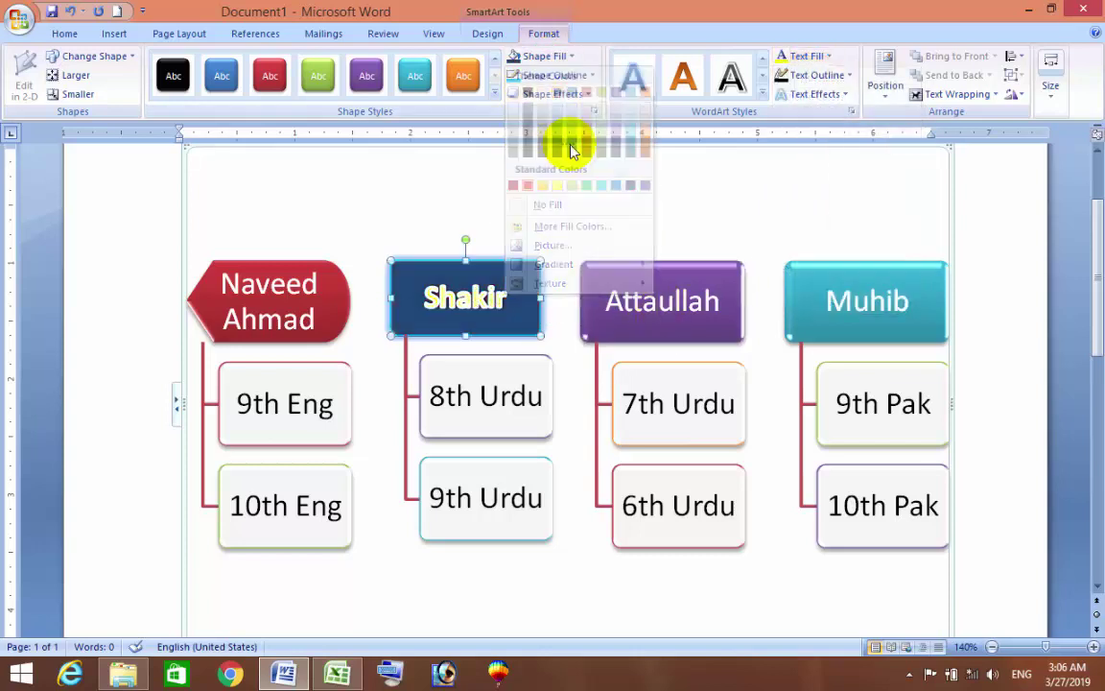
pyautogui.click(544, 56)
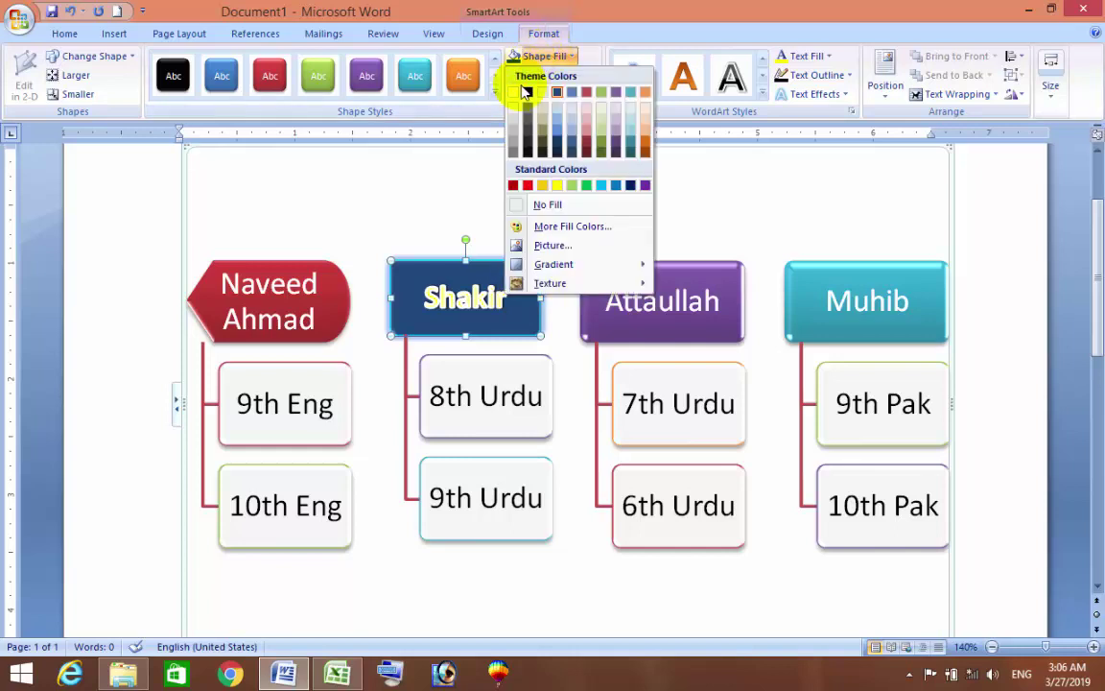
pyautogui.click(528, 91)
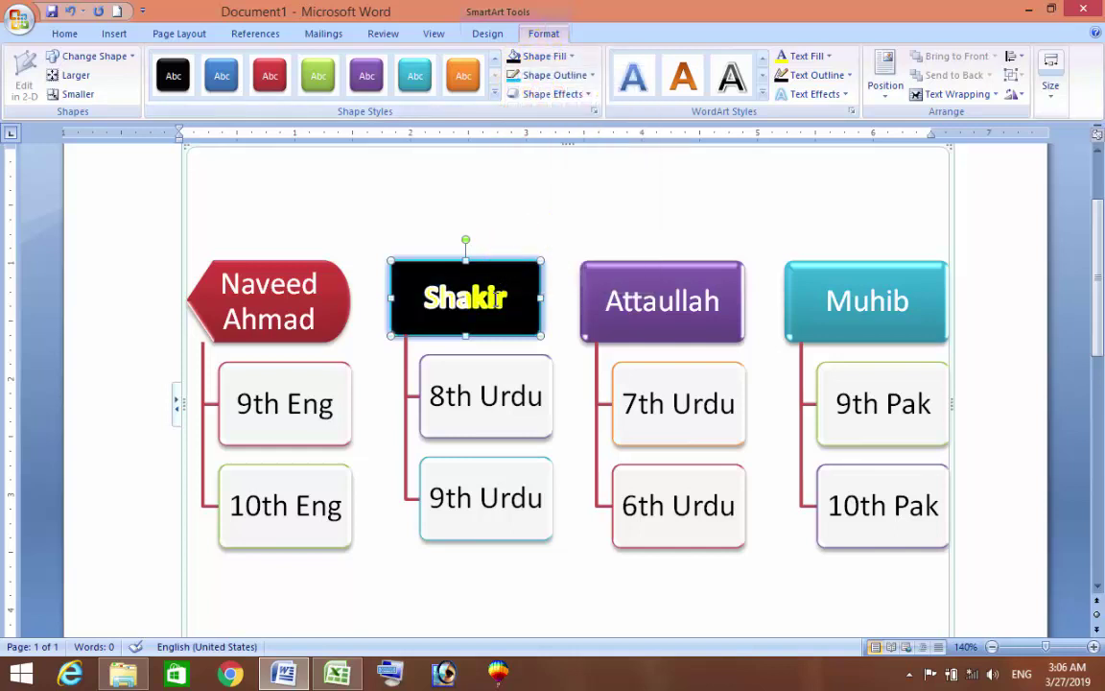
pyautogui.moveTo(501, 303); pyautogui.dragTo(407, 297)
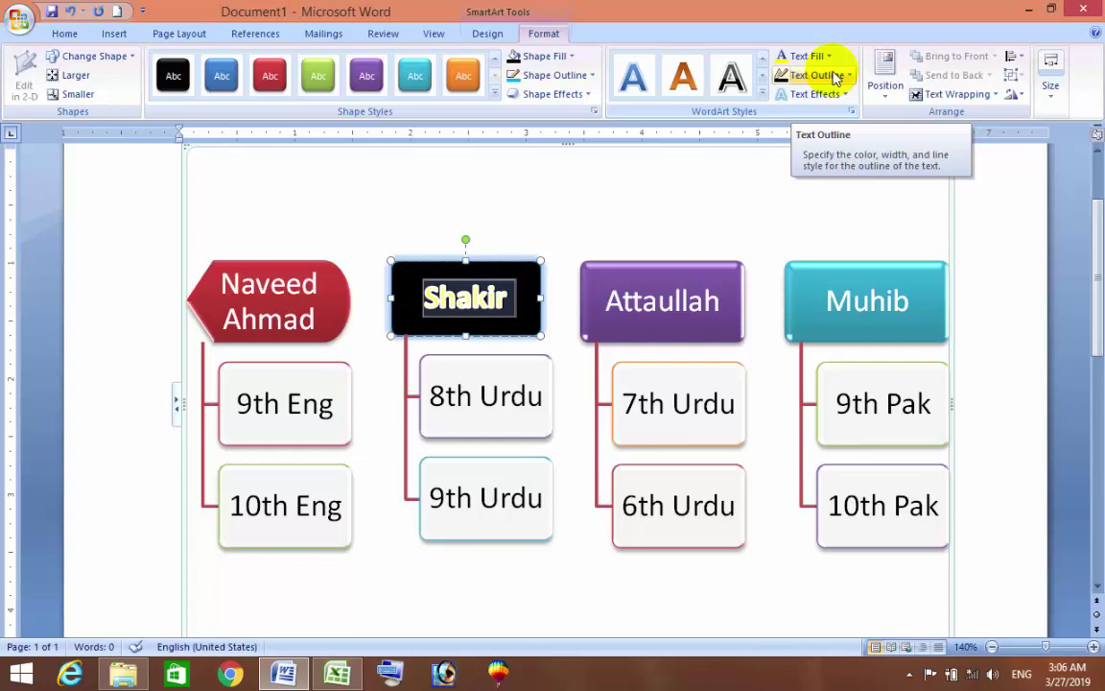
# - Colour the Shakir text red and give it a coloured text outline
pyautogui.click(419, 260)
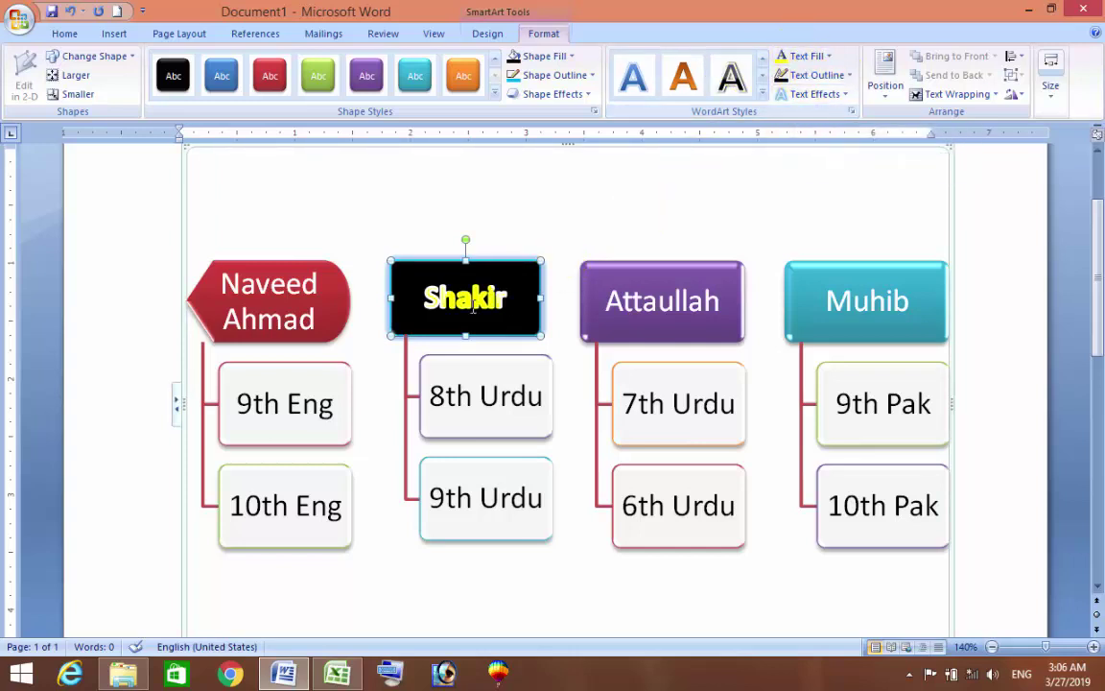
pyautogui.moveTo(446, 273); pyautogui.dragTo(375, 284)
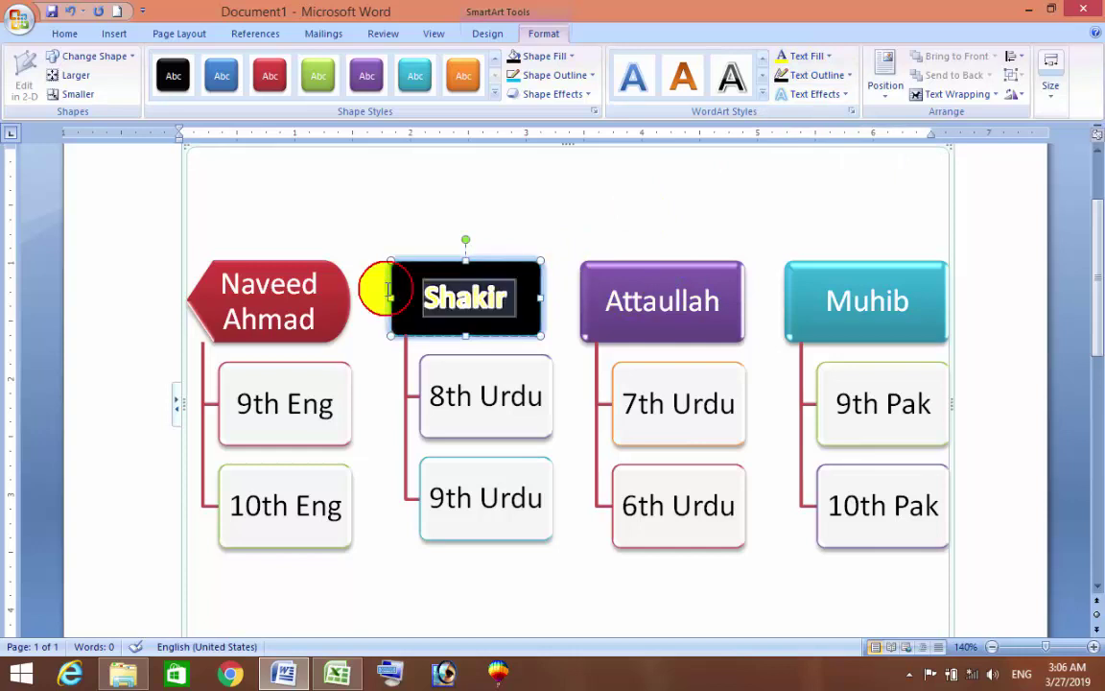
pyautogui.click(830, 55)
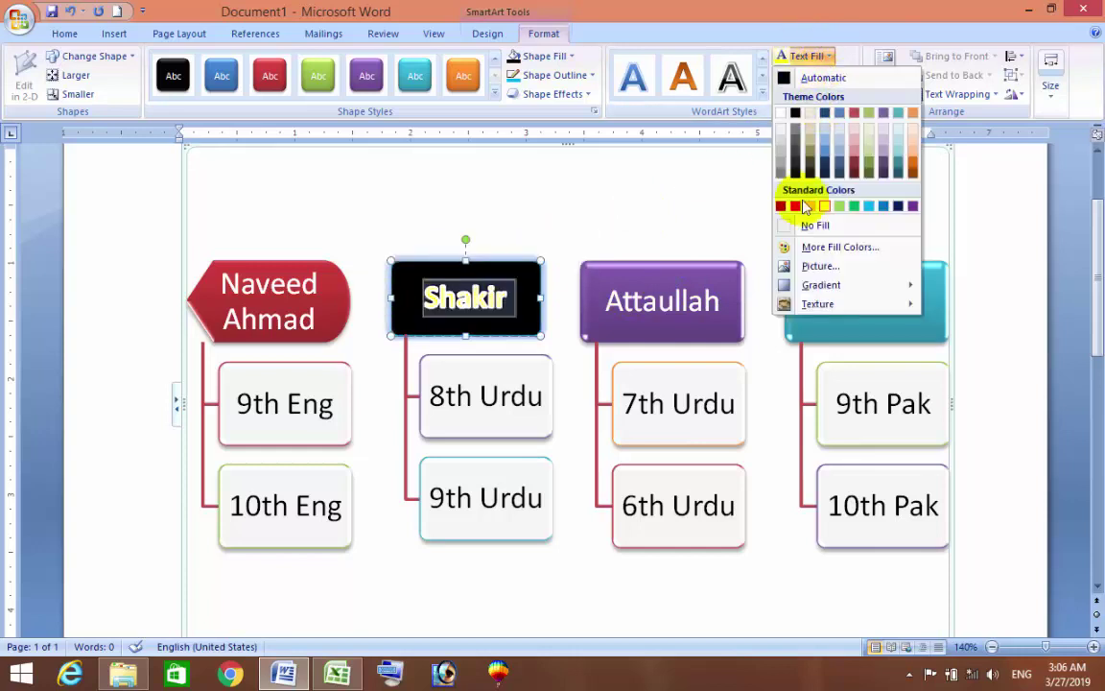
pyautogui.click(794, 205)
pyautogui.moveTo(379, 341); pyautogui.dragTo(443, 318)
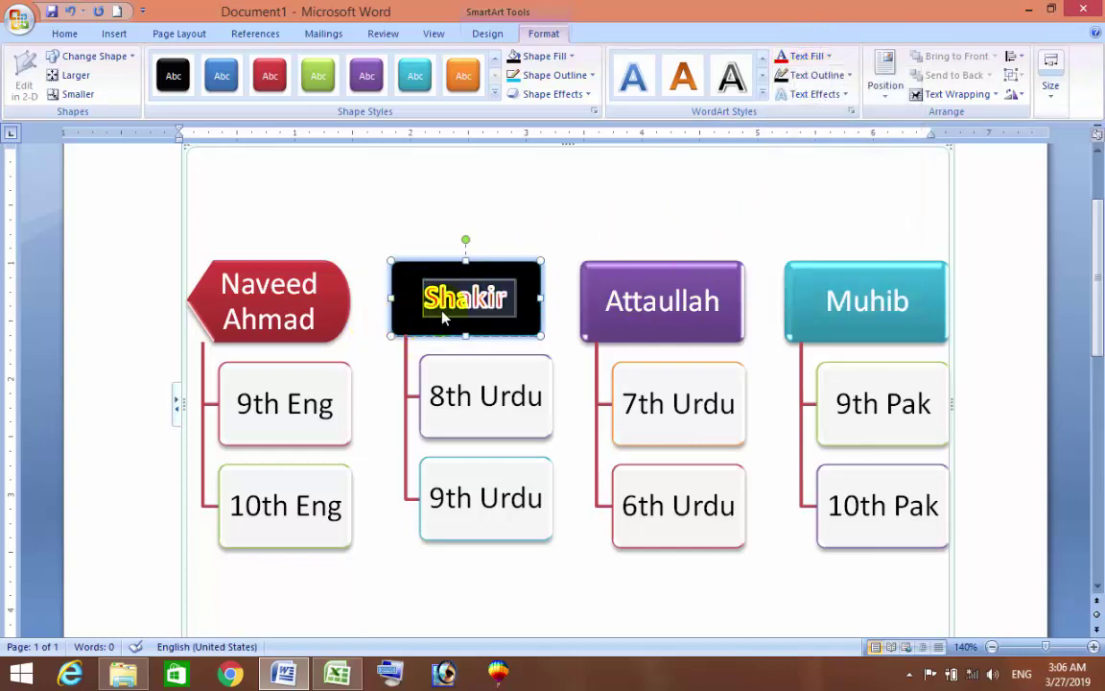
pyautogui.click(841, 77)
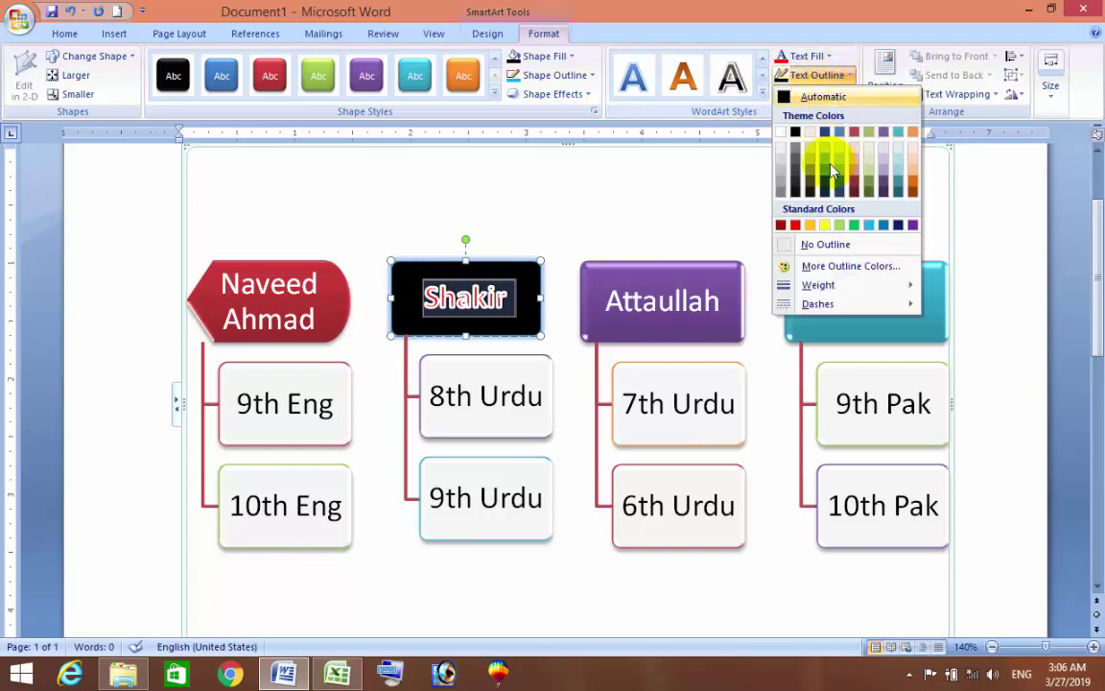
pyautogui.click(867, 226)
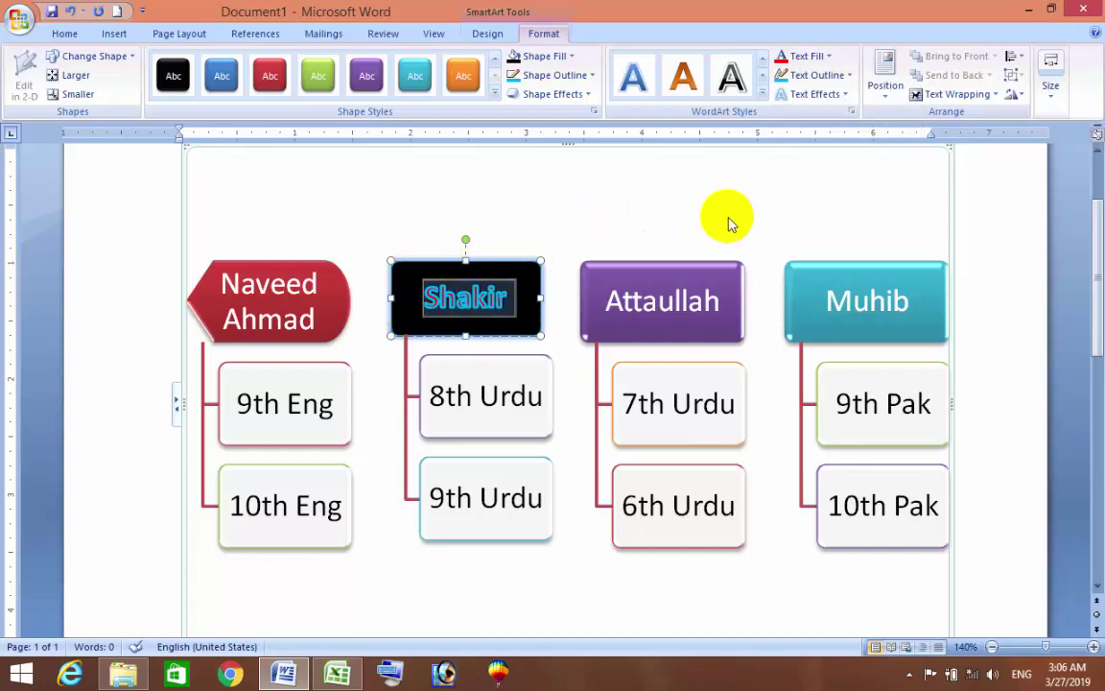
# - Set the Shakir text outline weight to ¼ pt after first trying 2¼ pt
pyautogui.click(848, 77)
pyautogui.moveTo(882, 287)
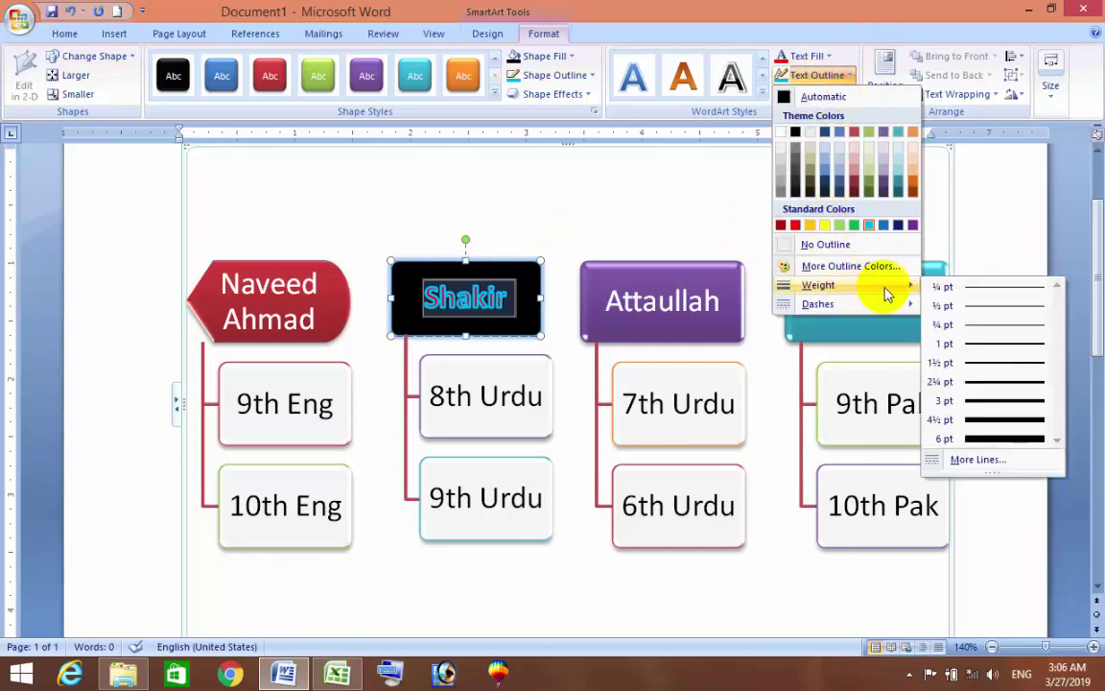
pyautogui.click(1015, 381)
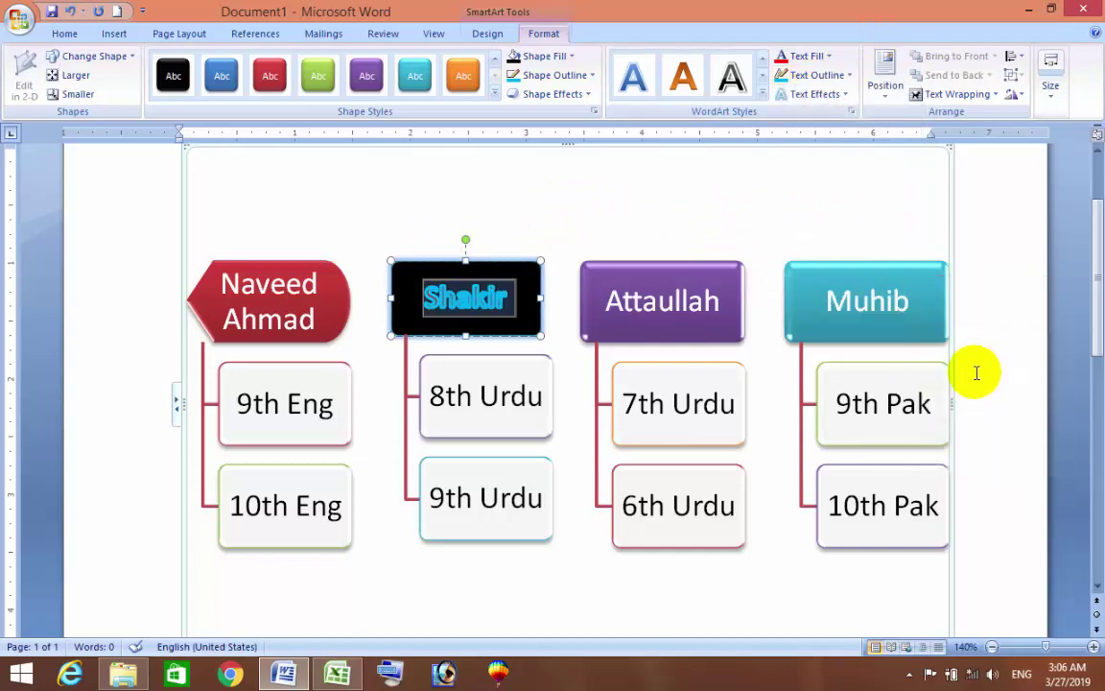
pyautogui.click(840, 74)
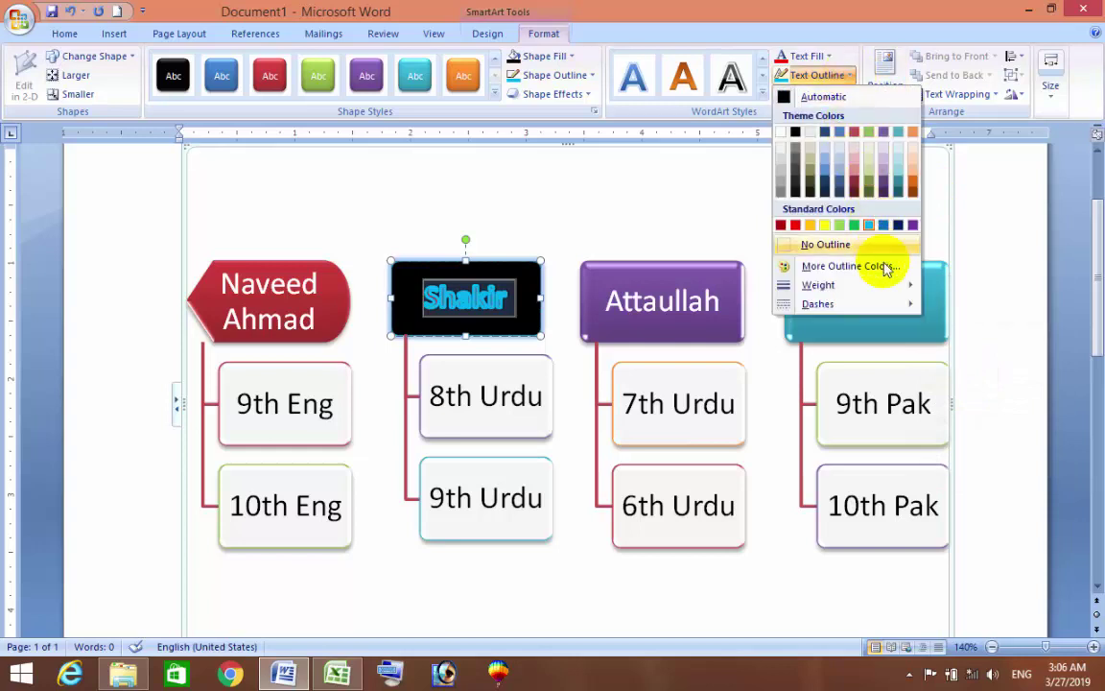
pyautogui.moveTo(905, 286)
pyautogui.click(965, 294)
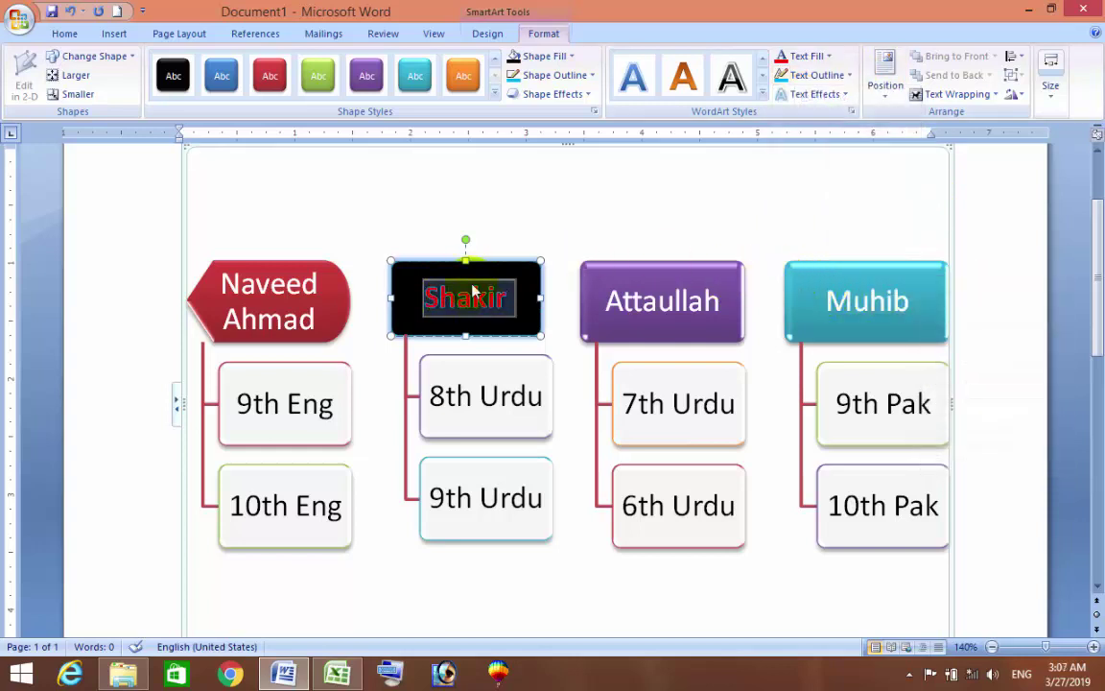
# - Apply a shadow preset to the Shakir text
pyautogui.click(815, 96)
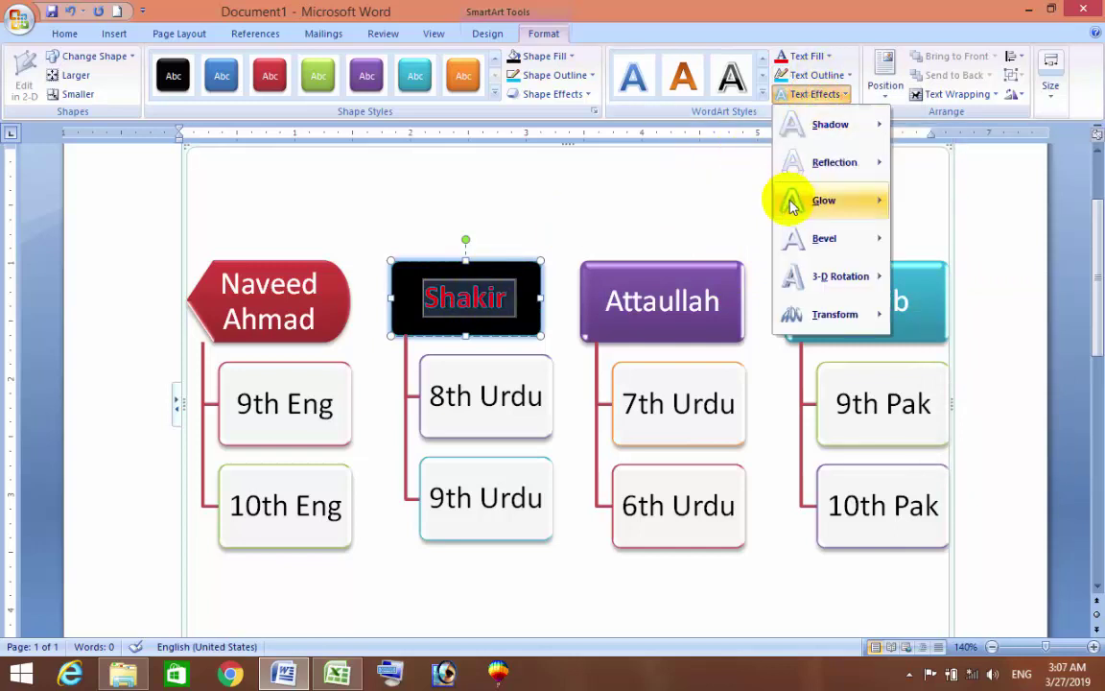
pyautogui.moveTo(830, 130)
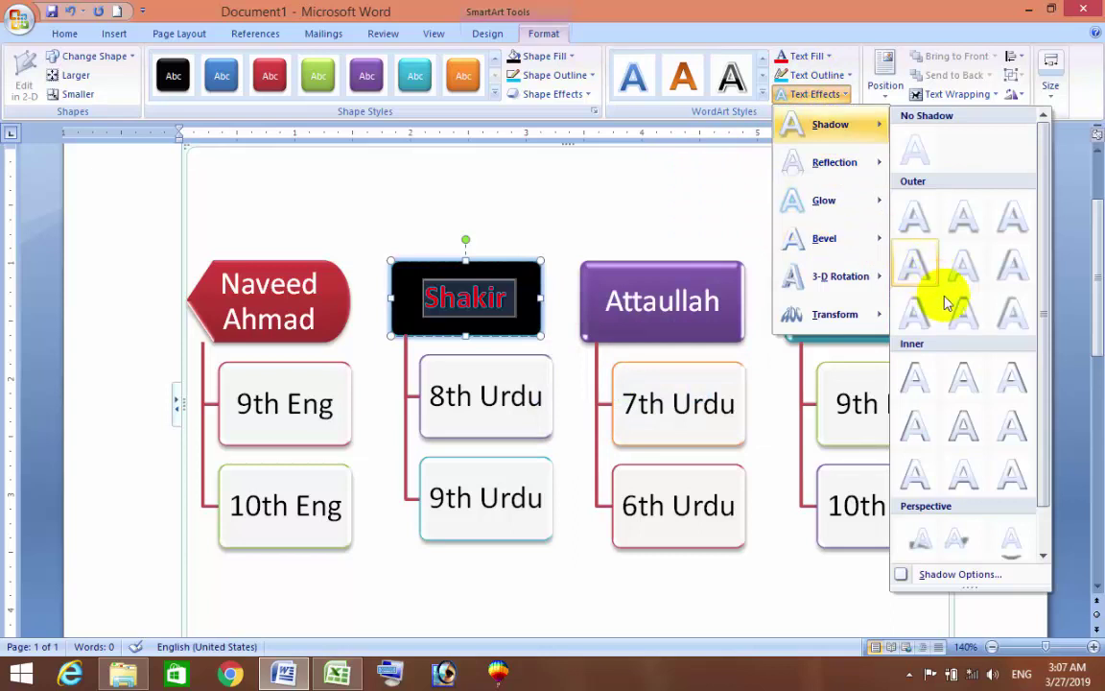
pyautogui.click(892, 321)
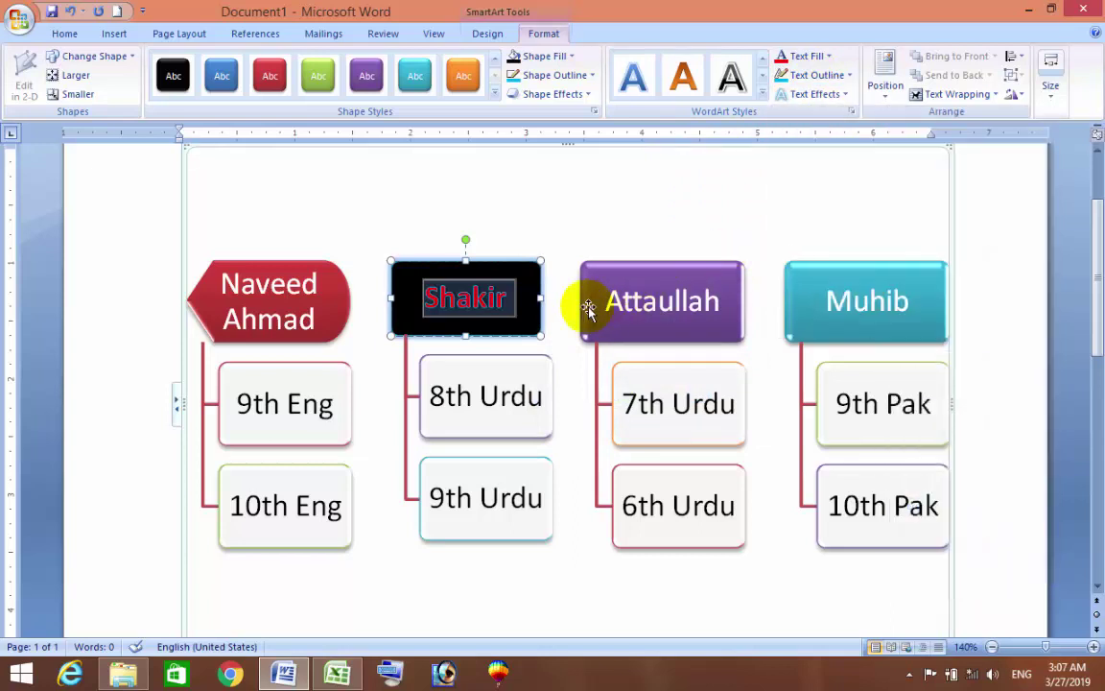